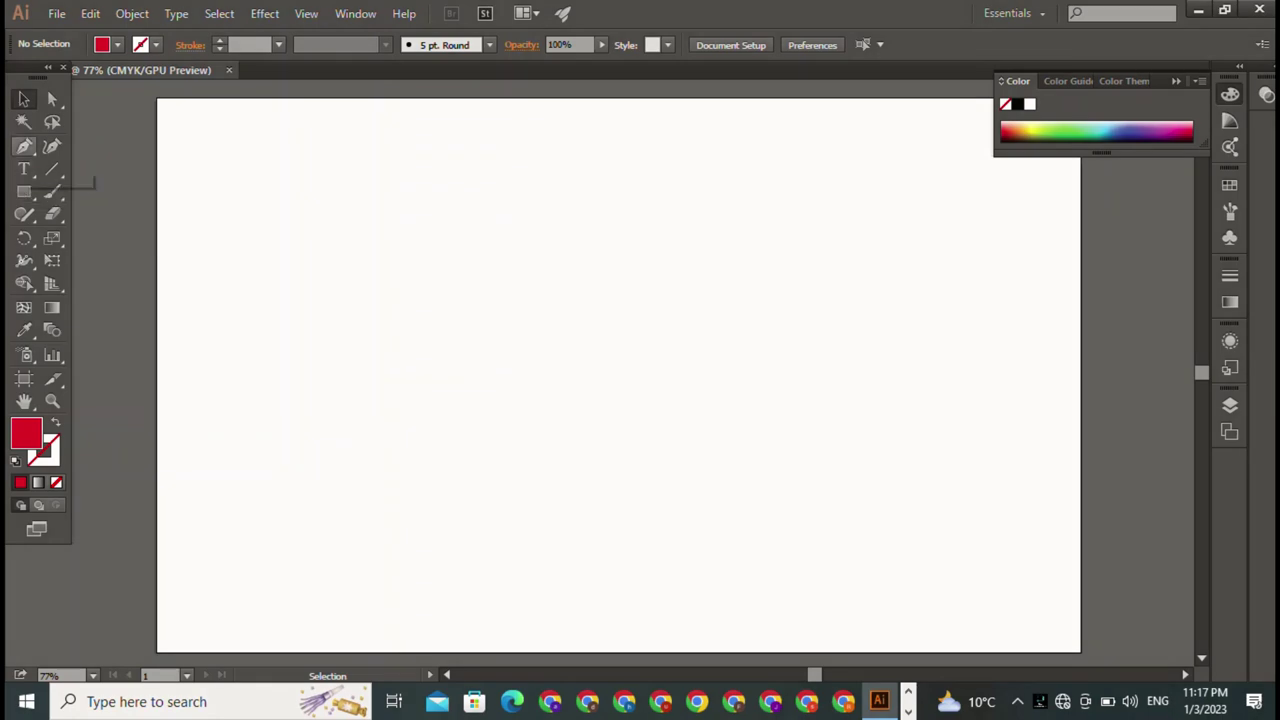
Step: Draw a tall red four-sided bar with slanted top and bottom ends using the Pen tool
{"action": "left_click", "coordinate": [24, 146]}
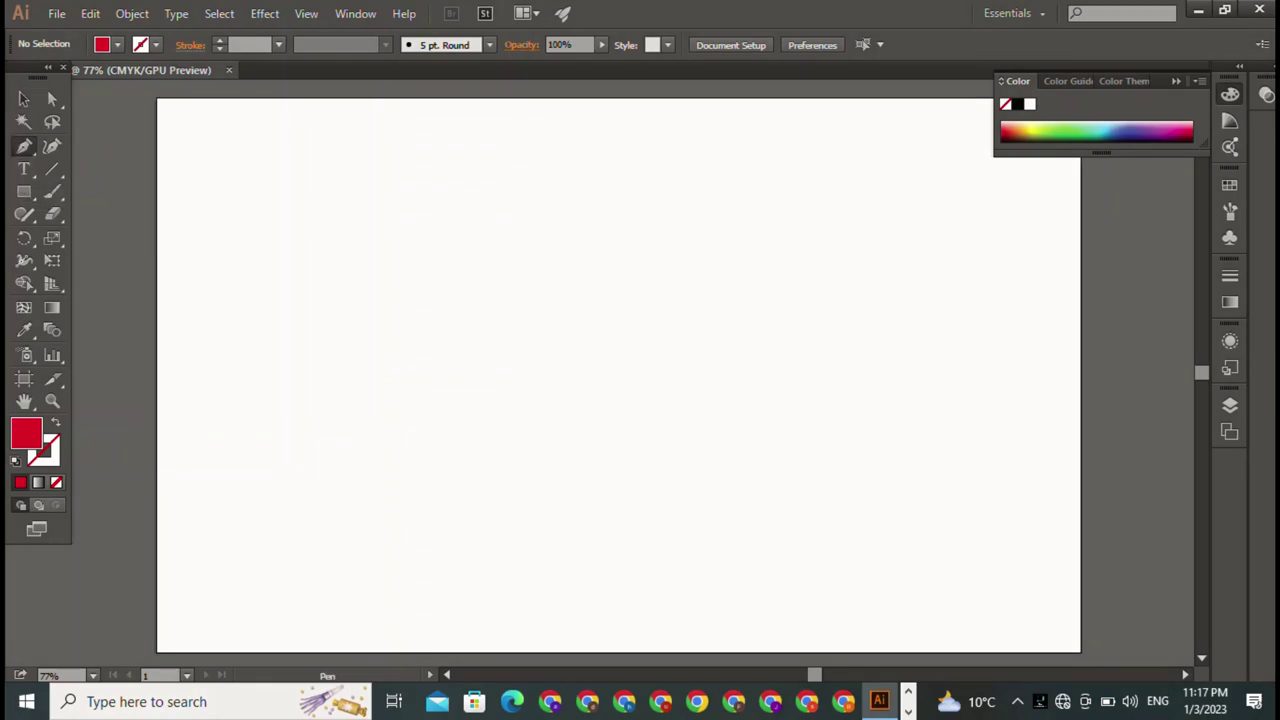
{"action": "left_click", "coordinate": [355, 148]}
{"action": "left_click", "coordinate": [355, 516]}
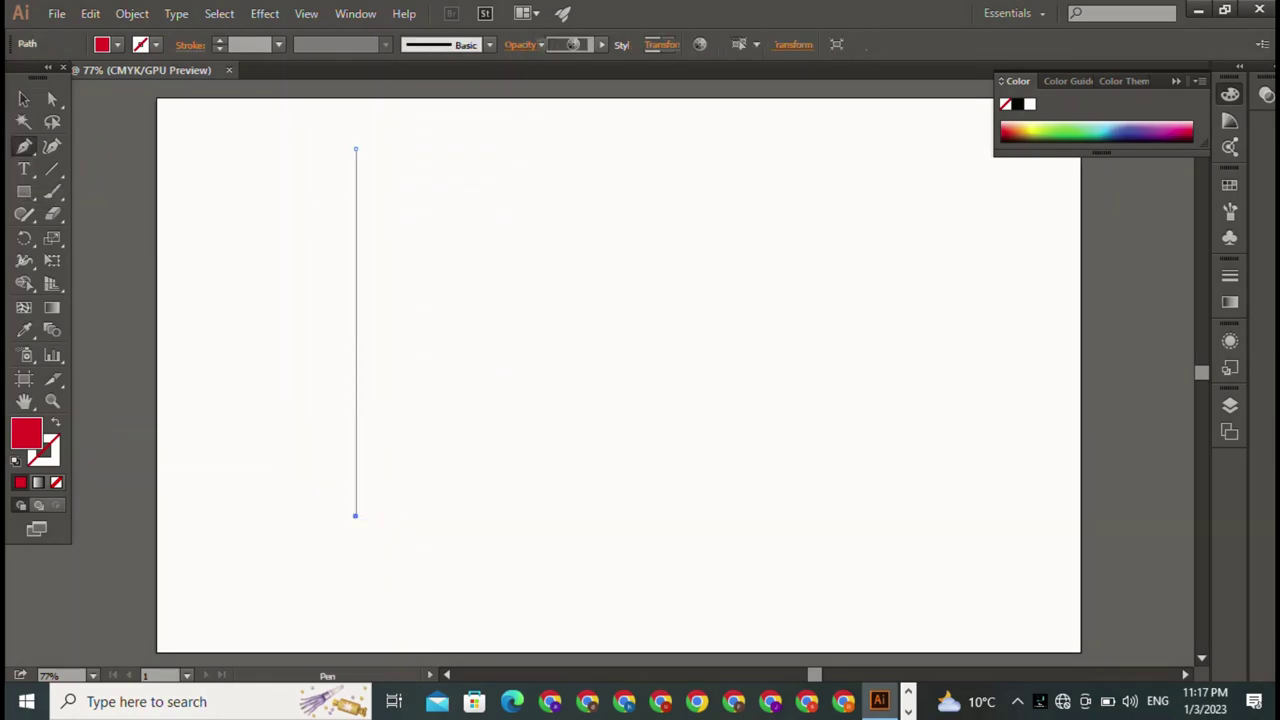
{"action": "left_click_drag", "start_coordinate": [355, 516], "coordinate": [395, 478]}
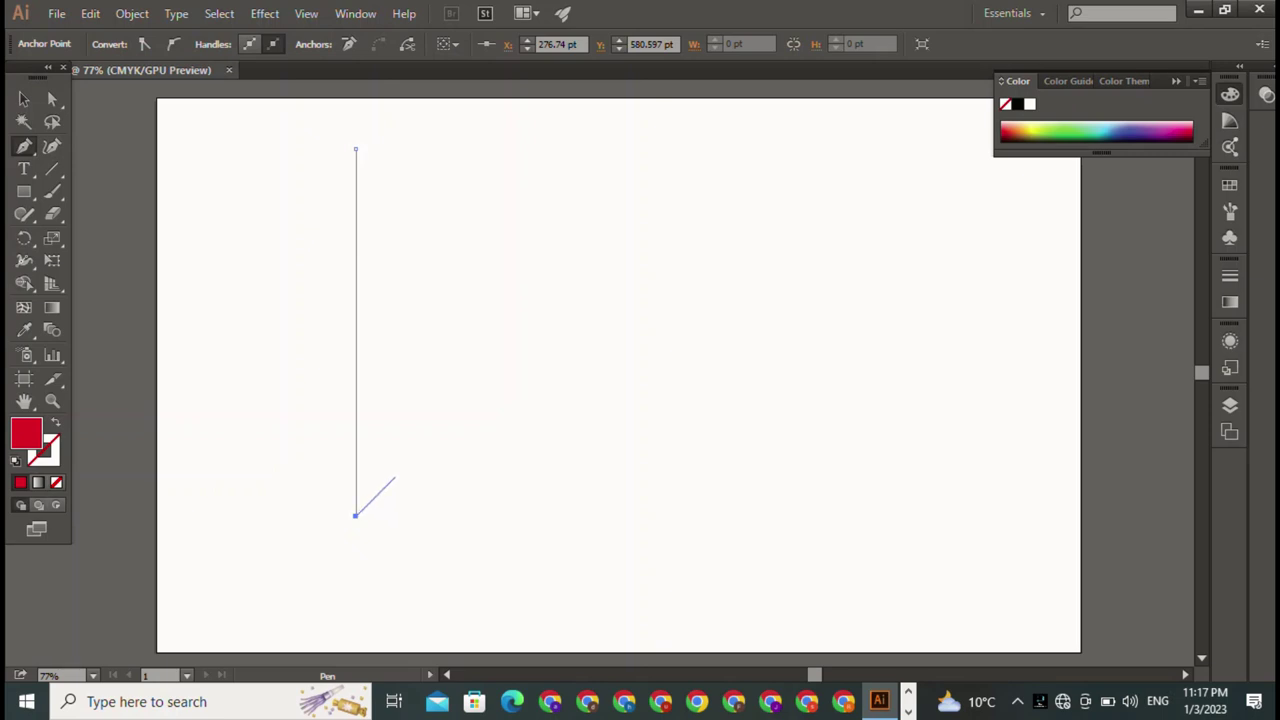
{"action": "mouse_move", "coordinate": [395, 478]}
{"action": "left_mouse_down"}
{"action": "mouse_move", "coordinate": [312, 473]}
{"action": "mouse_move", "coordinate": [334, 495]}
{"action": "left_mouse_up"}
{"action": "left_click", "coordinate": [328, 489]}
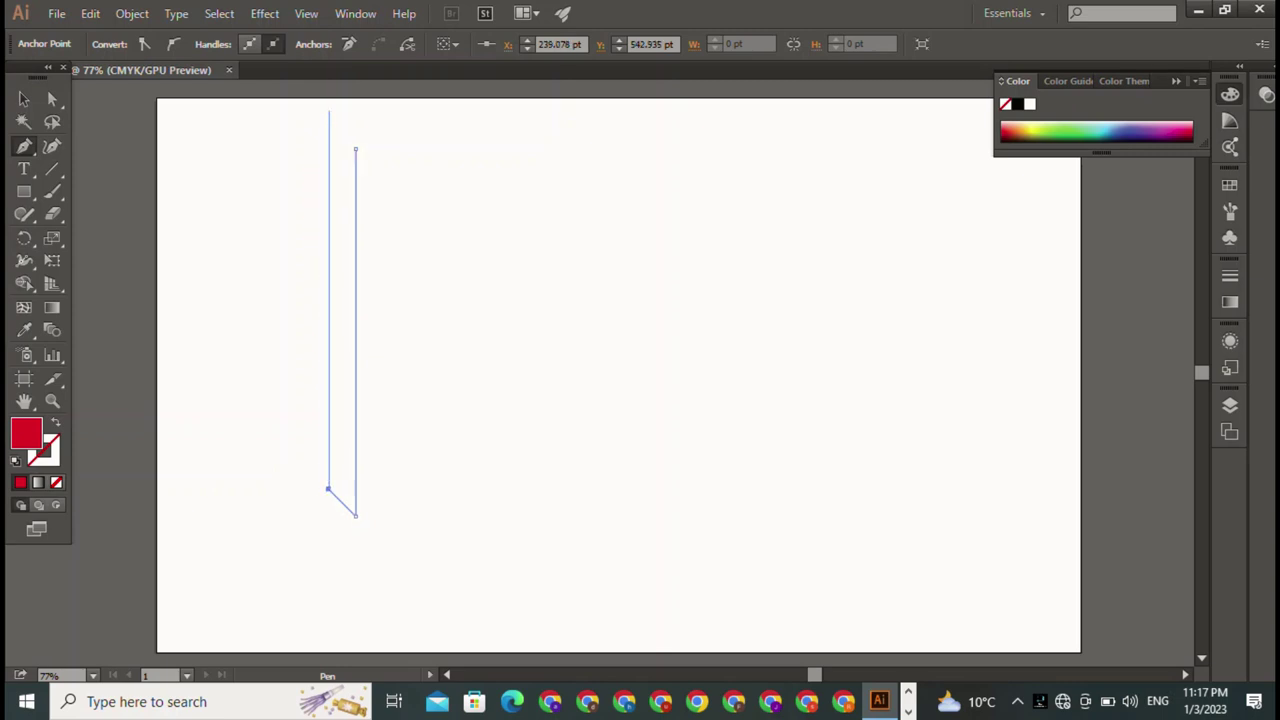
{"action": "left_click", "coordinate": [329, 110]}
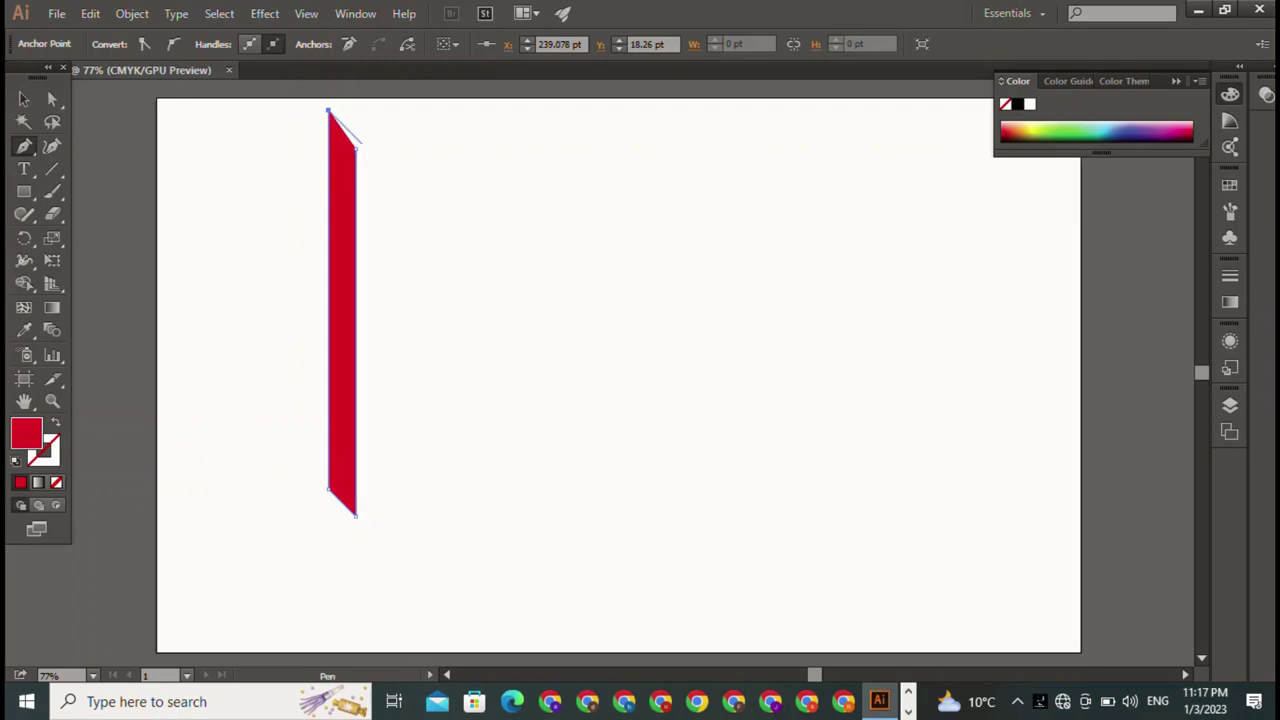
{"action": "left_click", "coordinate": [356, 148]}
{"action": "left_click", "coordinate": [24, 98]}
{"action": "key", "text": "ctrl+shift+a"}
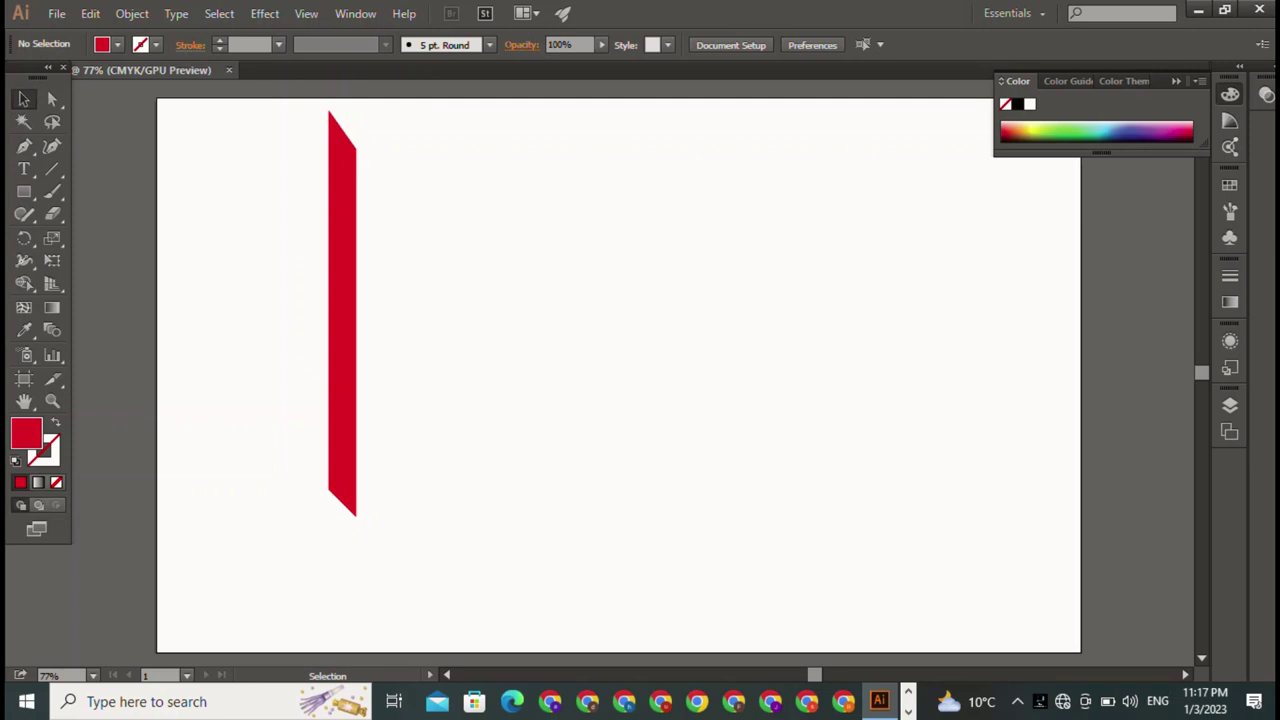
Step: Move the red bar down and to the right, then reselect it
{"action": "left_click_drag", "start_coordinate": [342, 313], "coordinate": [384, 358]}
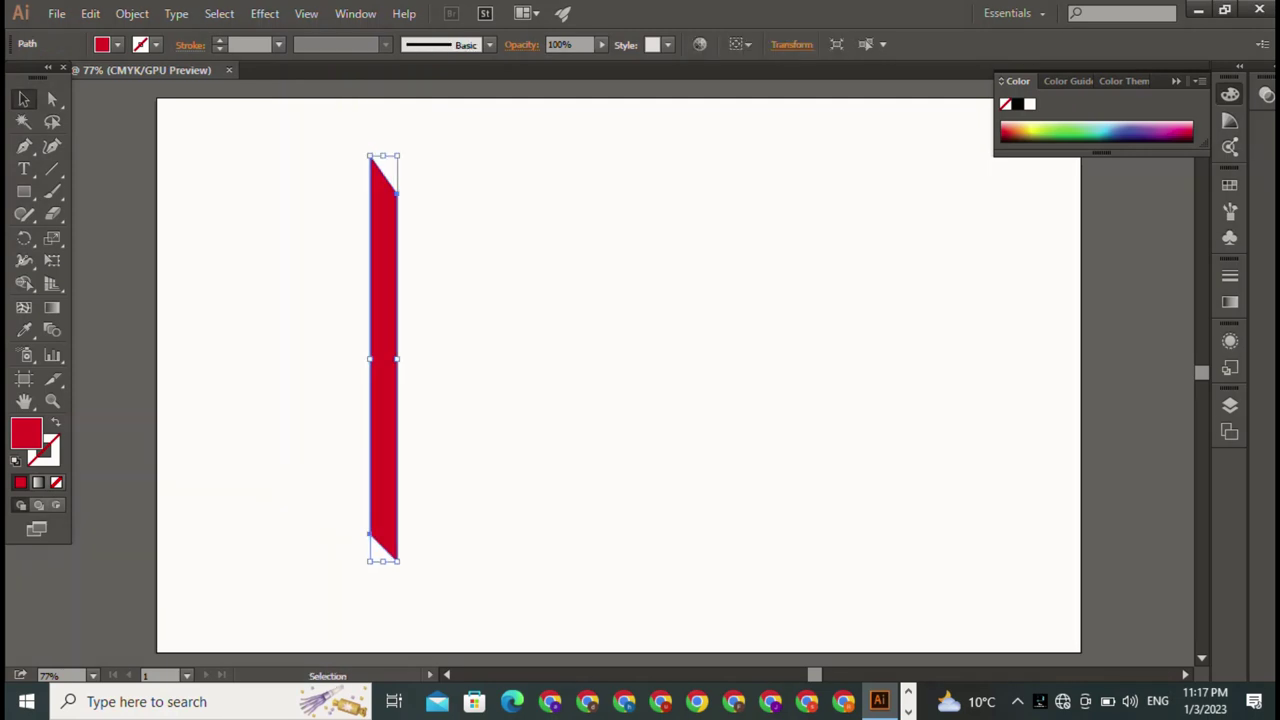
{"action": "key", "text": "ctrl+shift+a"}
{"action": "key", "text": "ctrl+a"}
{"action": "left_click", "coordinate": [908, 712]}
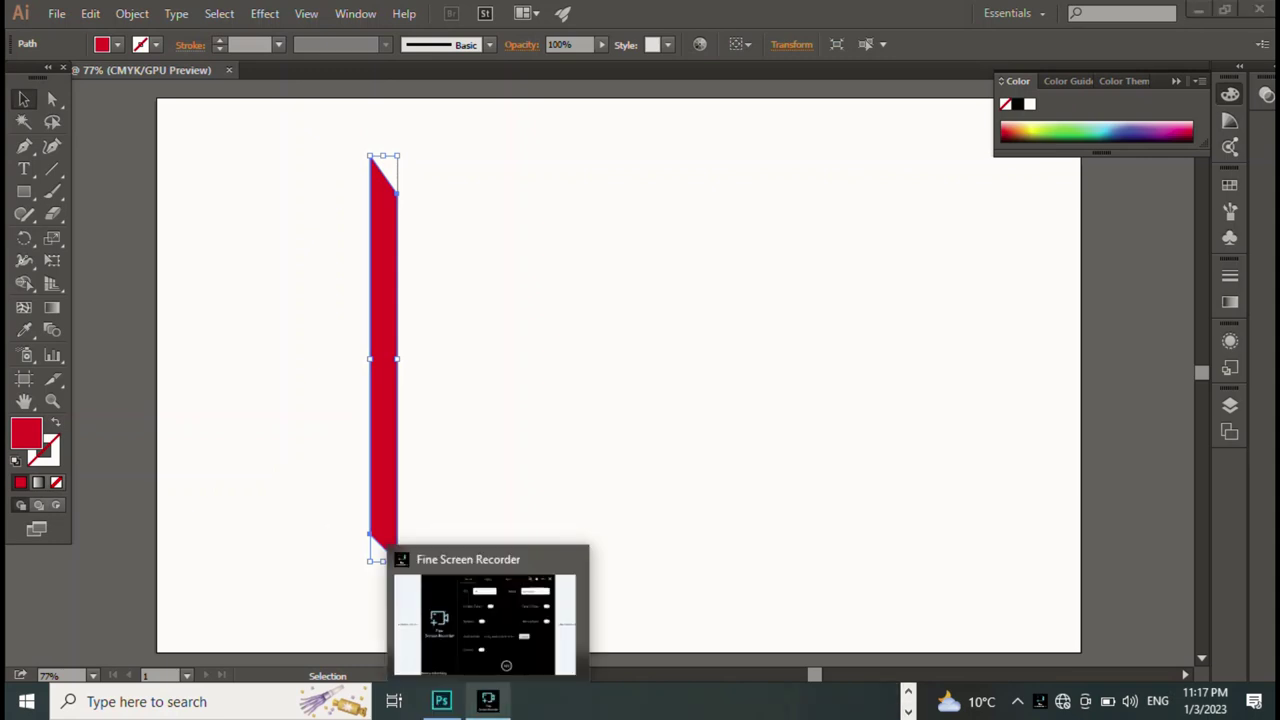
{"action": "left_click", "coordinate": [488, 701]}
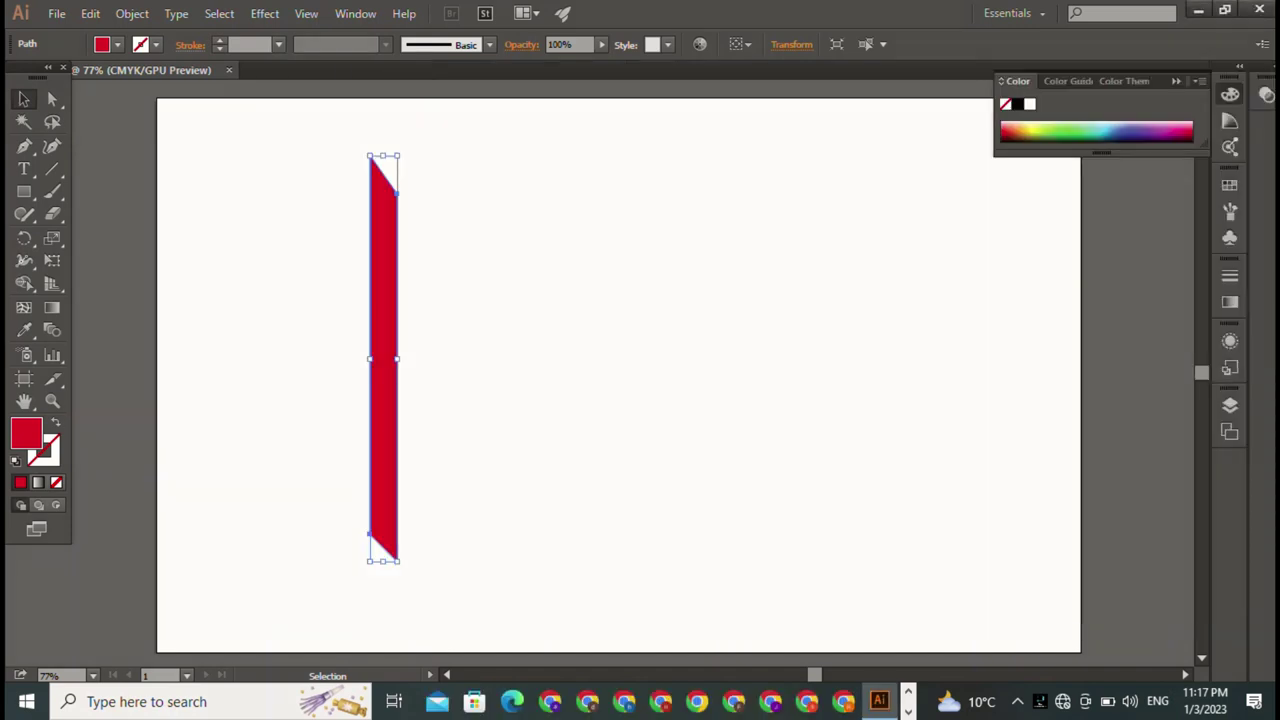
{"action": "key", "text": "ctrl+shift+a"}
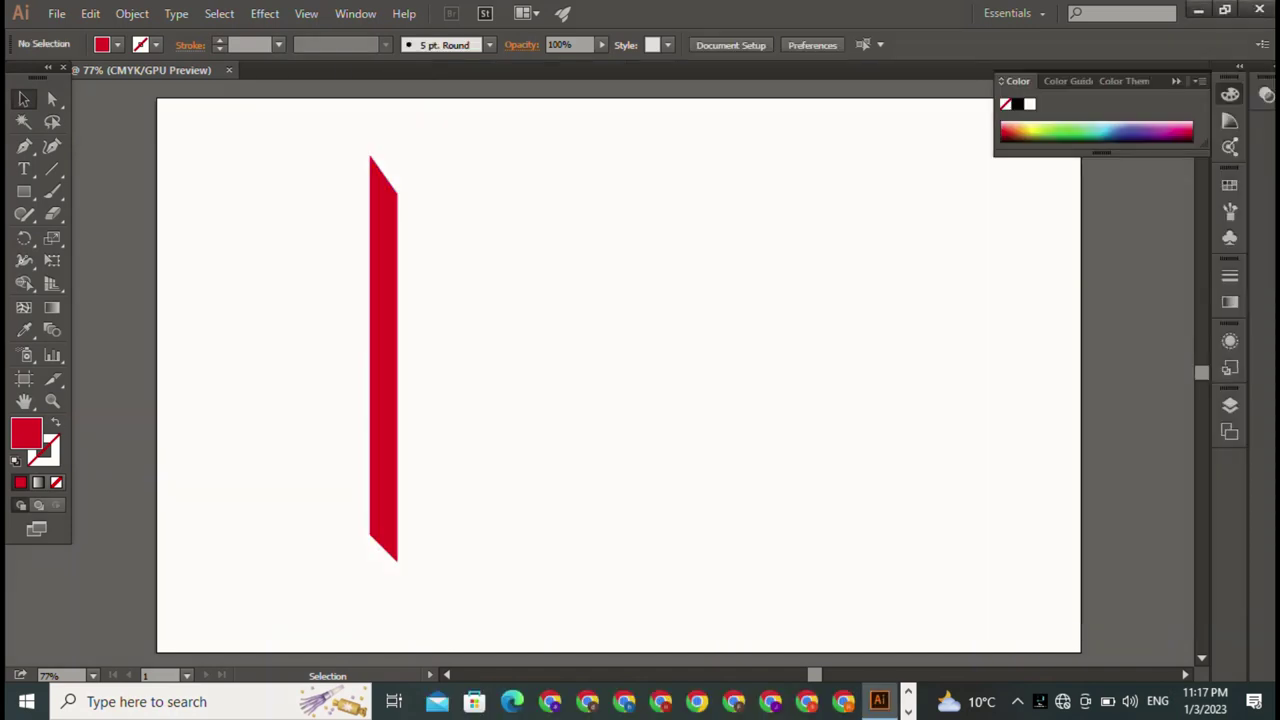
{"action": "key", "text": "ctrl+a"}
Step: Alt-drag a copy of the bar to the right and reflect it across the vertical axis
{"action": "left_click_drag", "start_coordinate": [384, 360], "coordinate": [514, 371]}
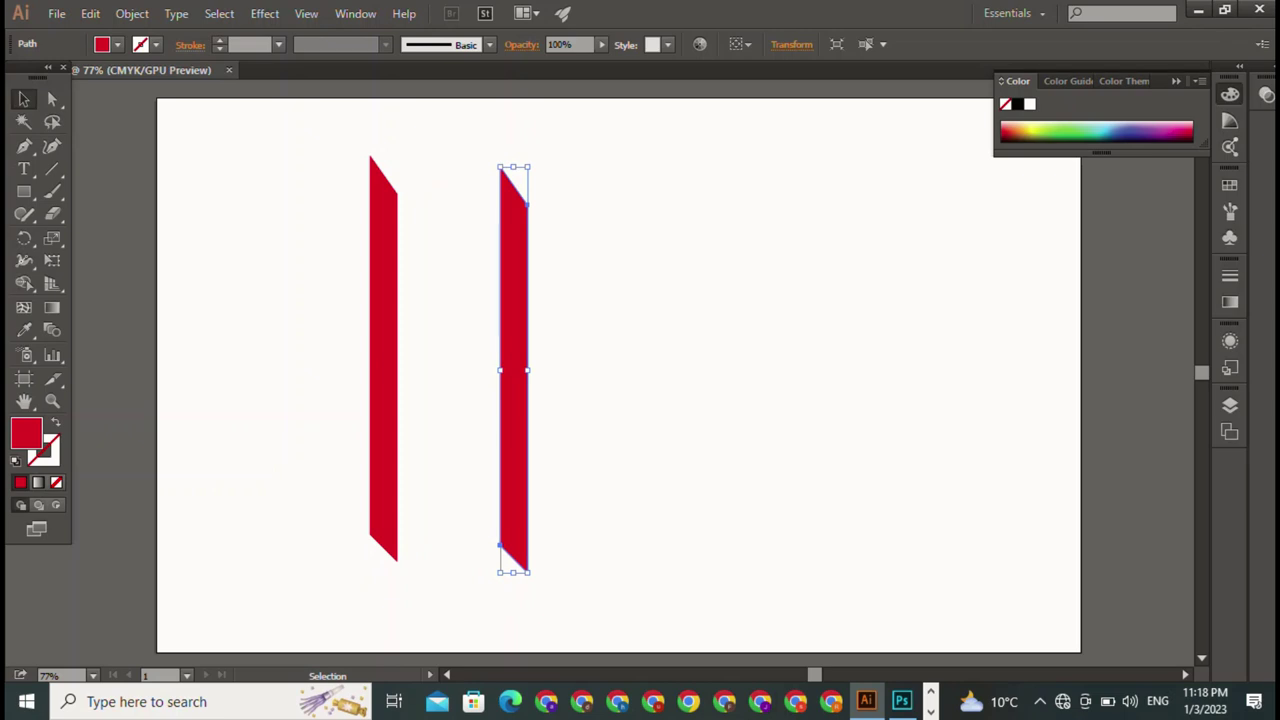
{"action": "right_click", "coordinate": [515, 350]}
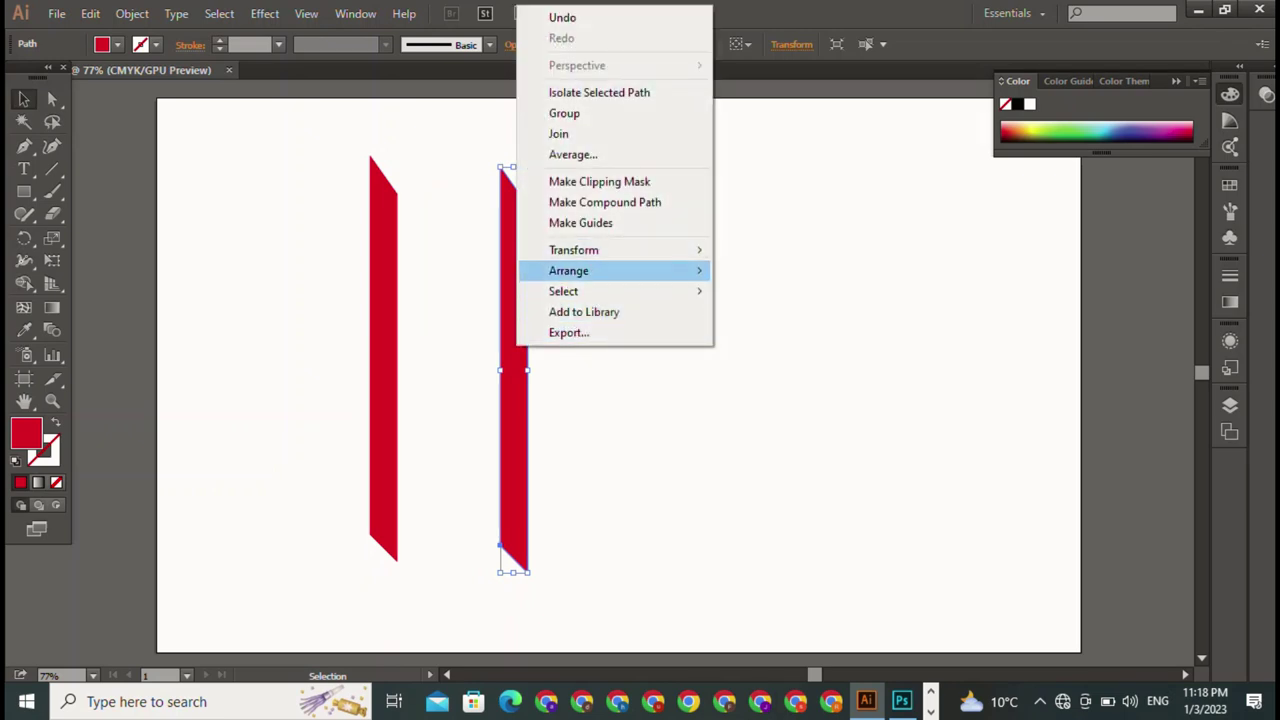
{"action": "mouse_move", "coordinate": [573, 250]}
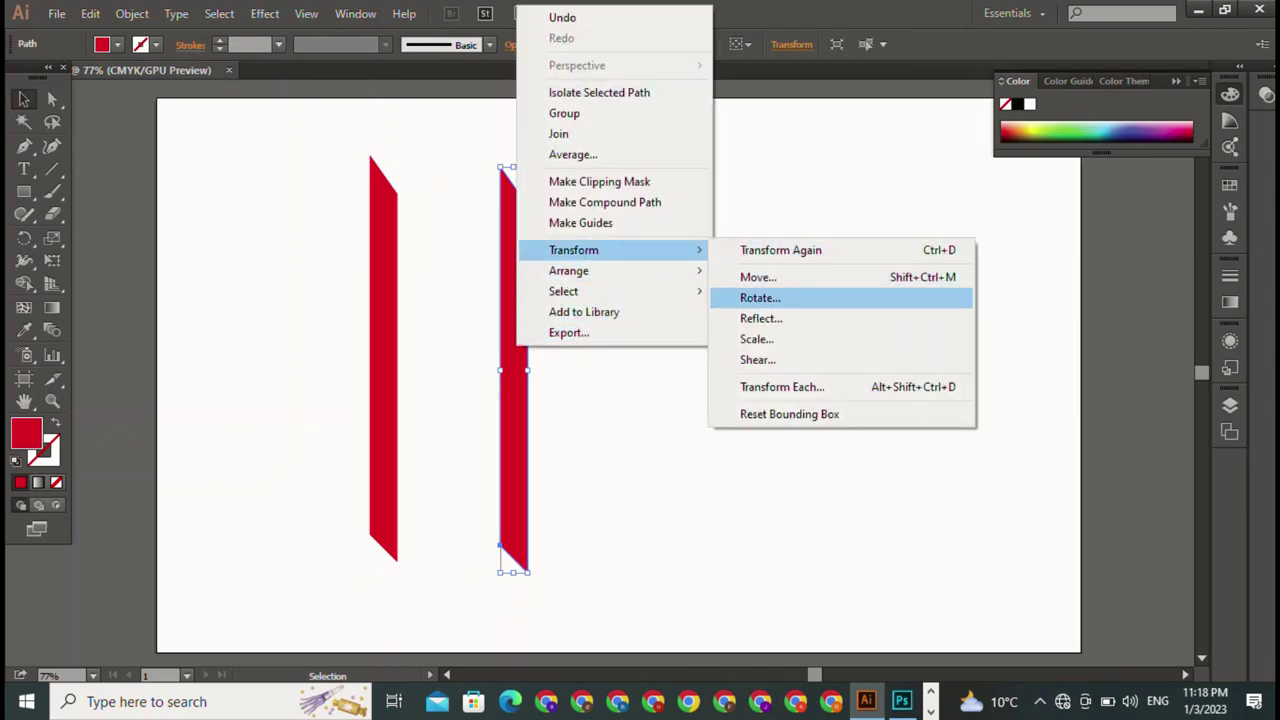
{"action": "left_click", "coordinate": [760, 318]}
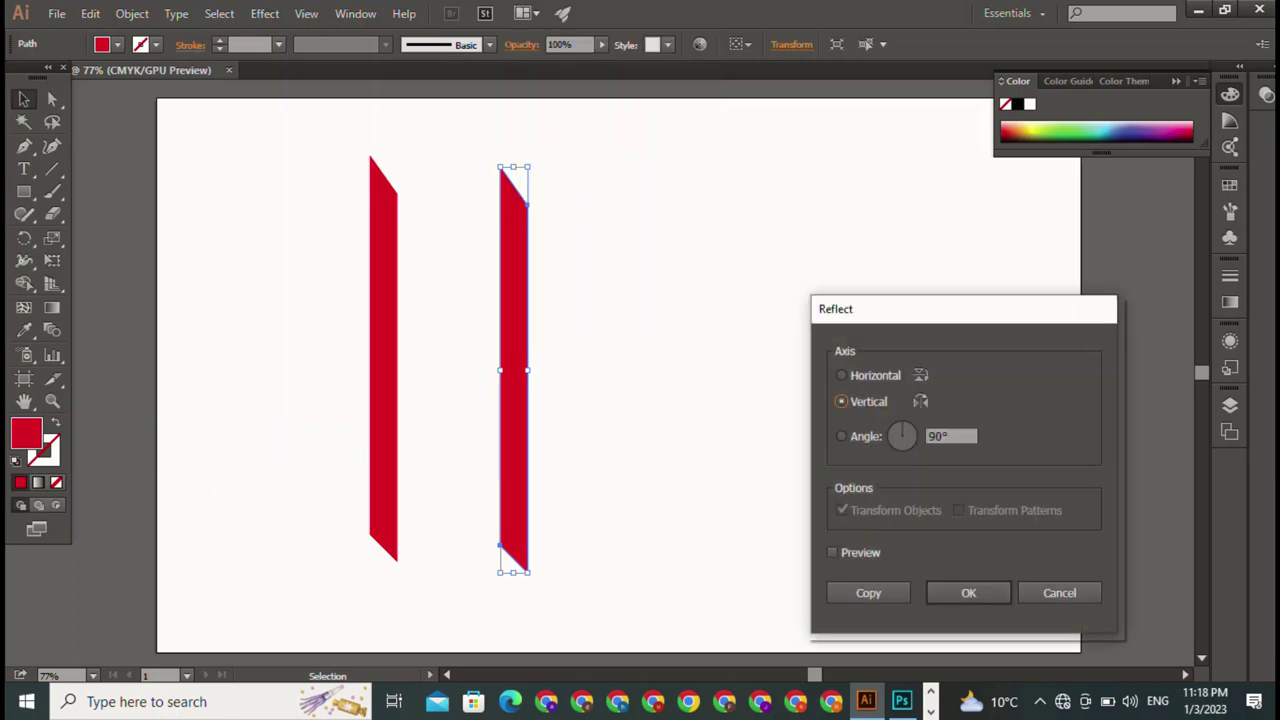
{"action": "left_click", "coordinate": [832, 552]}
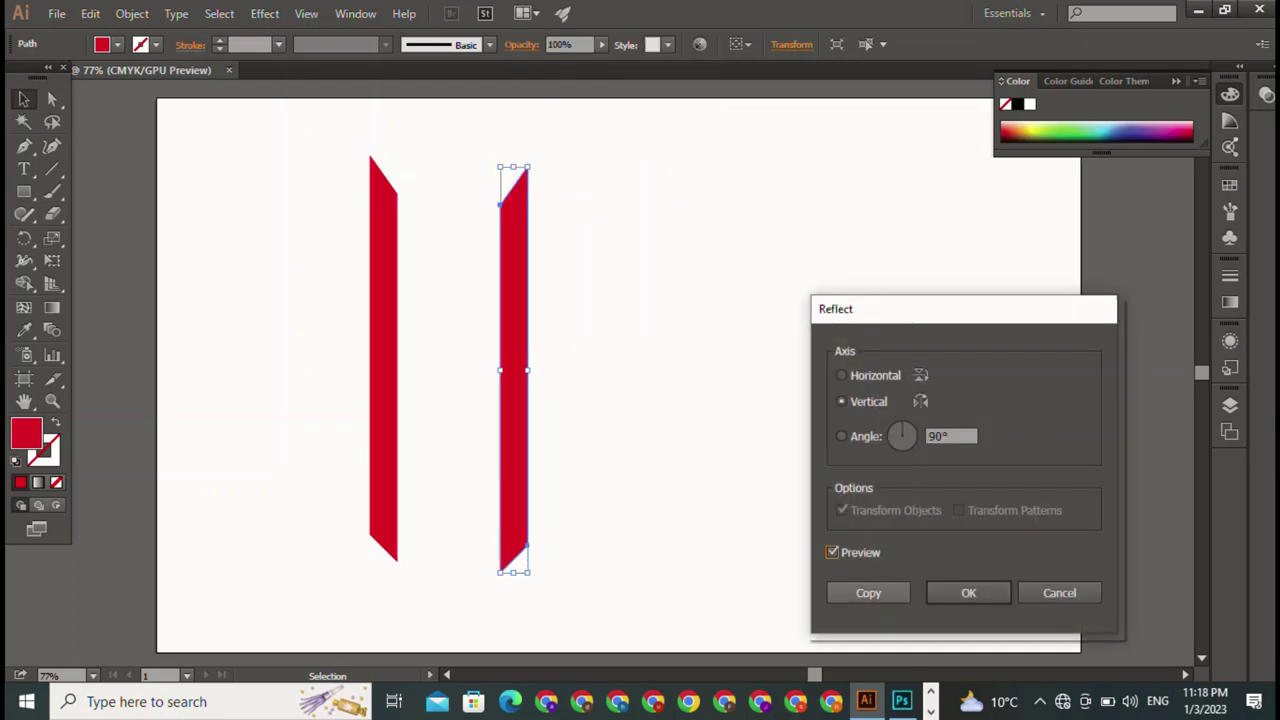
{"action": "left_click", "coordinate": [968, 592]}
{"action": "key", "text": "ctrl+shift+a"}
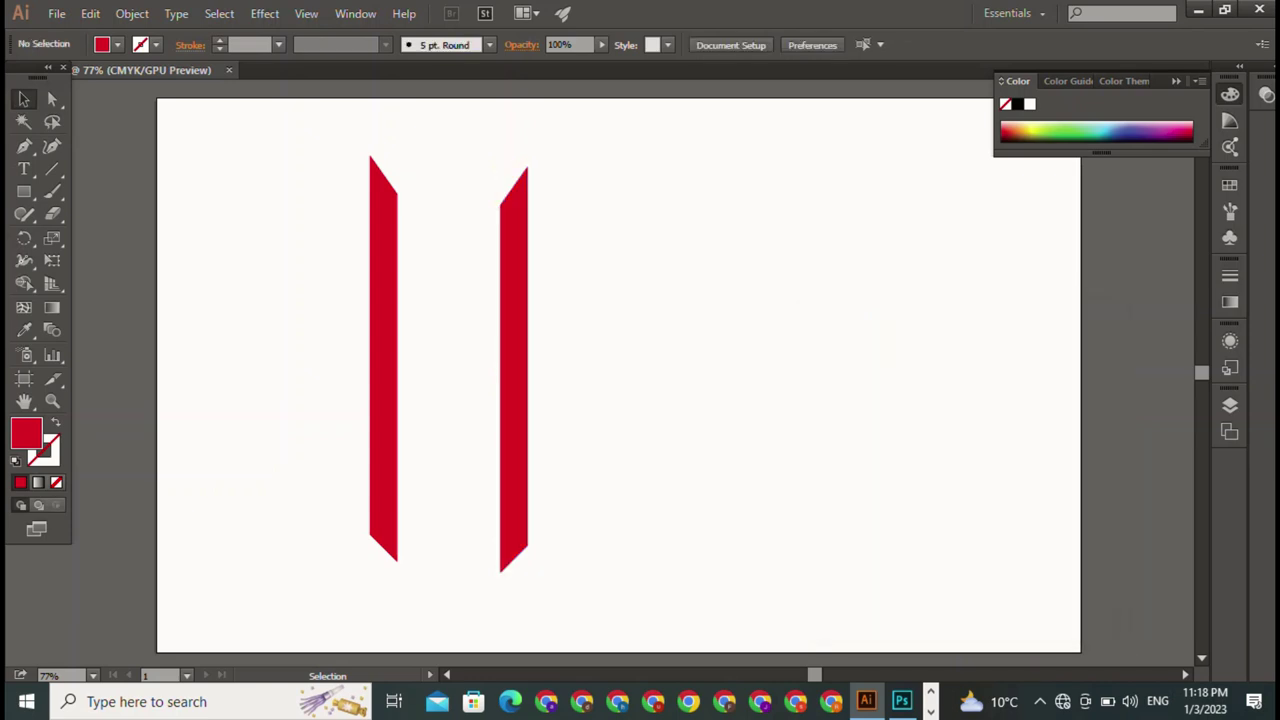
{"action": "left_click", "coordinate": [513, 370]}
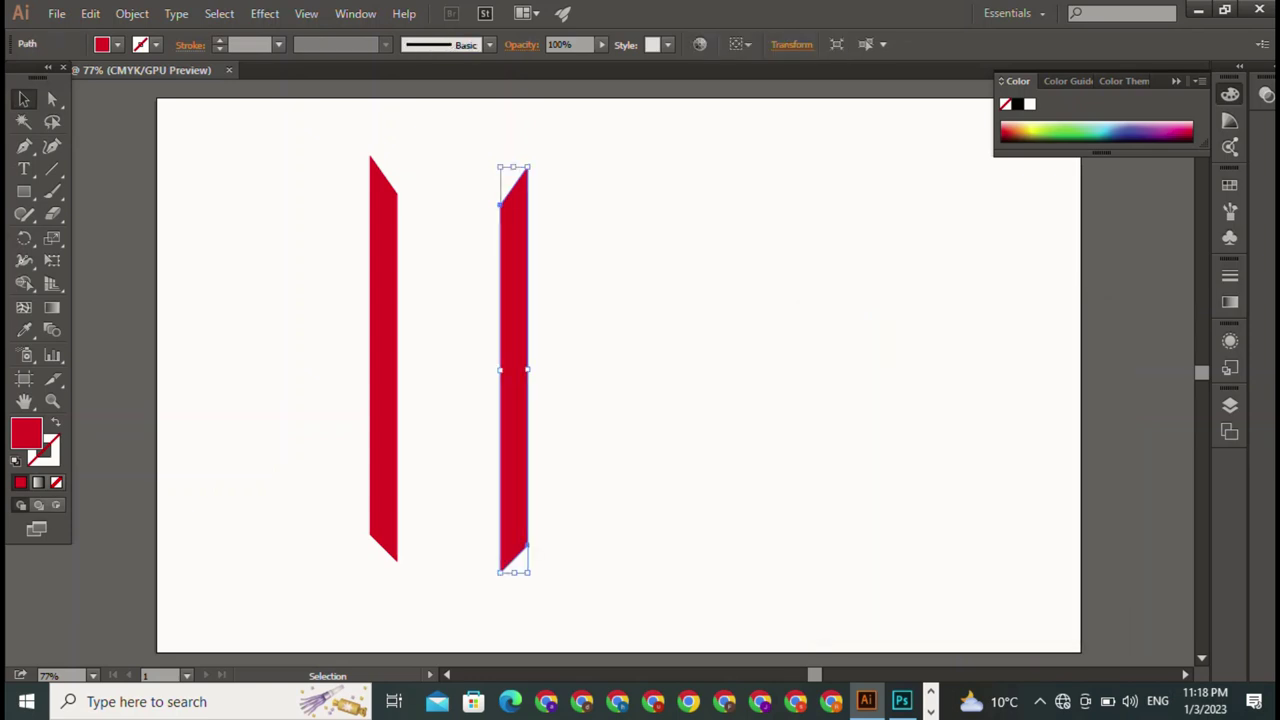
Step: Try shortening the right bar from its top handle, adjusting its height
{"action": "left_click_drag", "start_coordinate": [513, 166], "coordinate": [513, 268]}
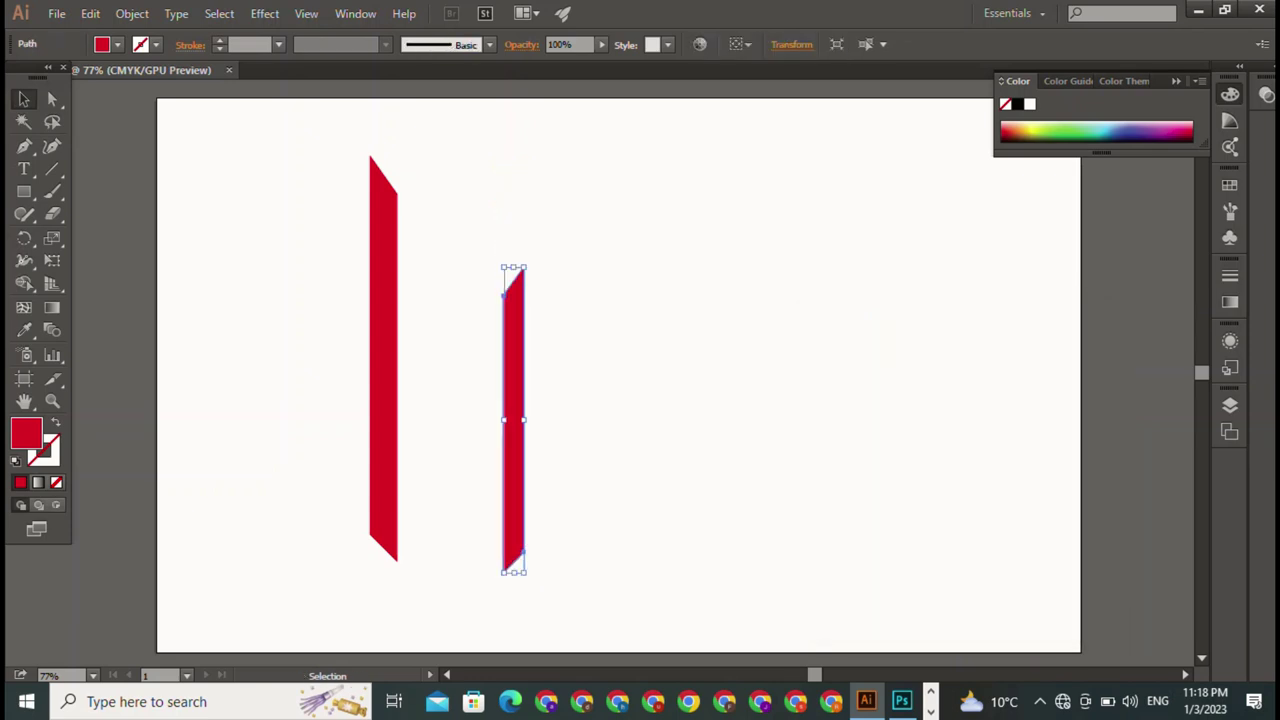
{"action": "key", "text": "ctrl+z"}
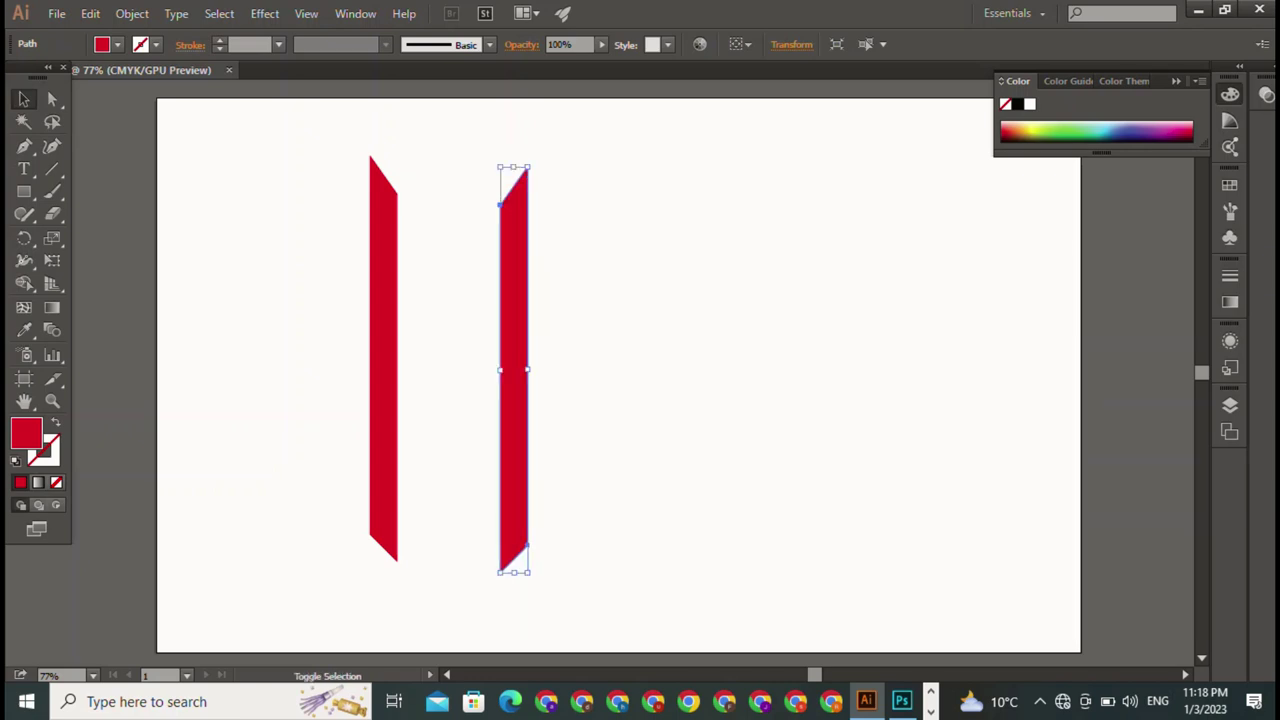
{"action": "left_click_drag", "start_coordinate": [513, 166], "coordinate": [512, 305]}
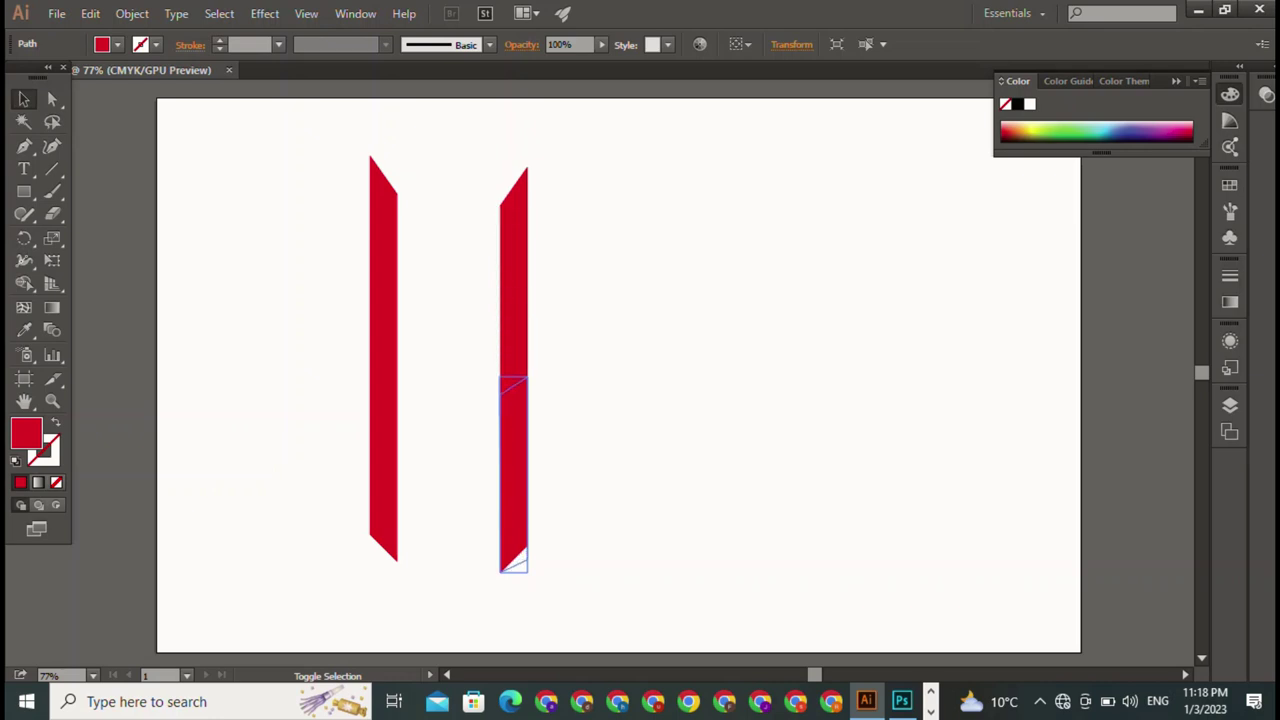
{"action": "left_click_drag", "start_coordinate": [512, 305], "coordinate": [513, 237]}
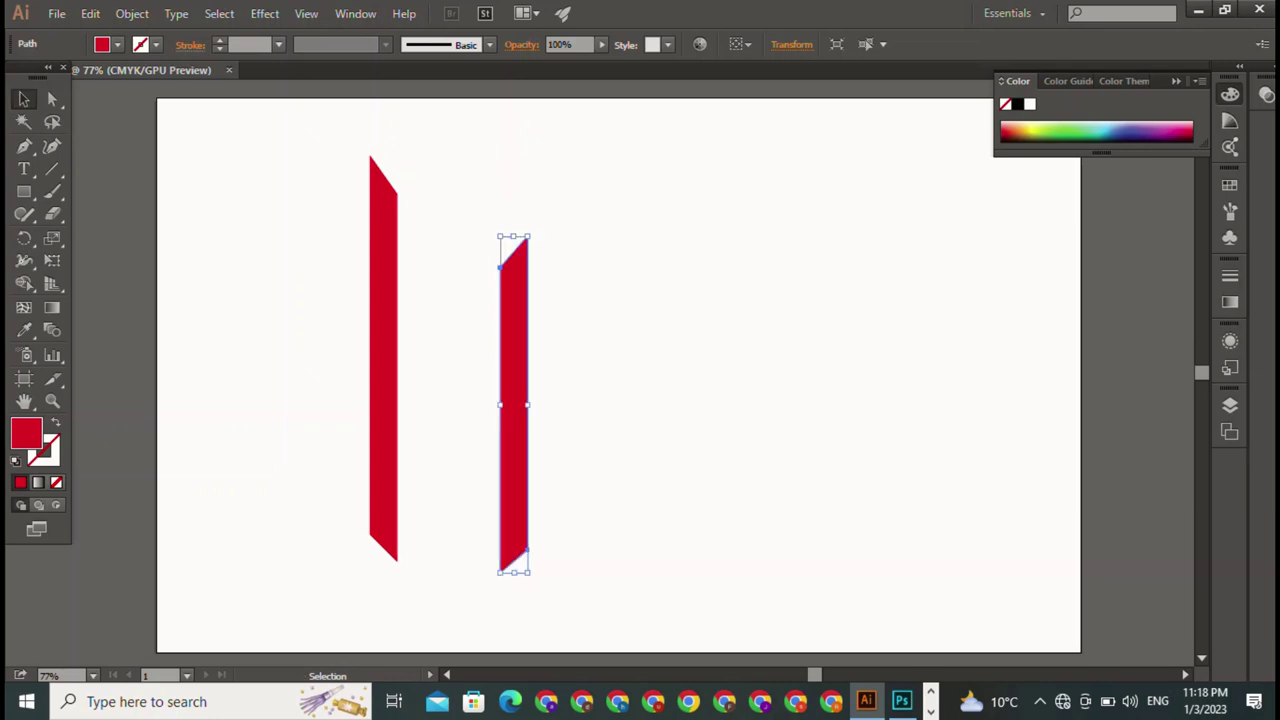
Step: Scale both red bars shorter together from the top of the bounding box
{"action": "left_click_drag", "start_coordinate": [297, 229], "coordinate": [651, 394]}
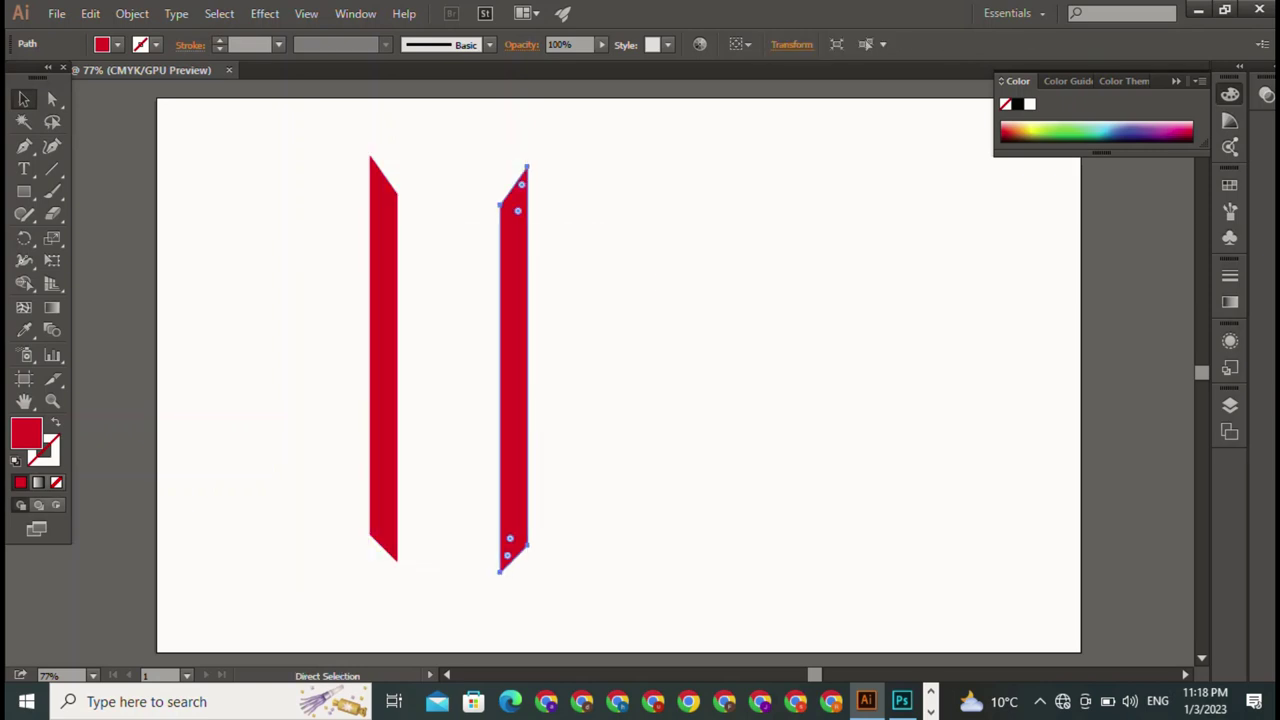
{"action": "key", "text": "ctrl+shift+a"}
{"action": "key", "text": "ctrl+a"}
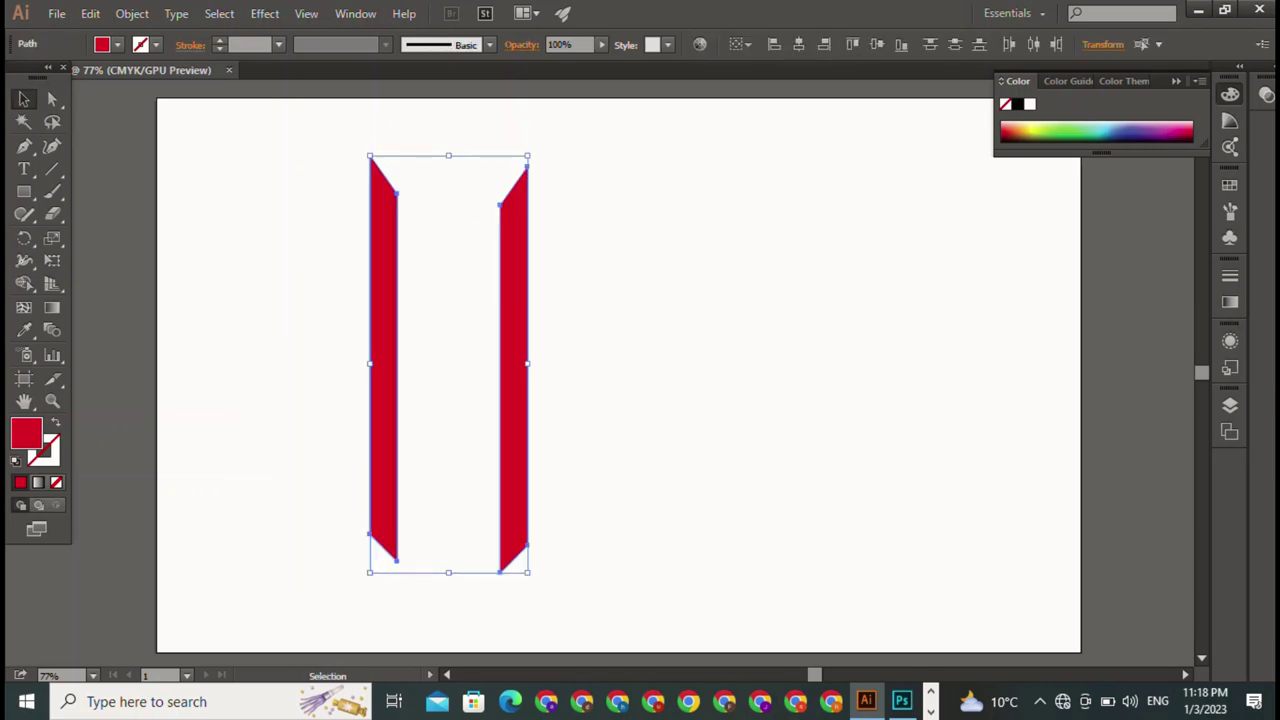
{"action": "mouse_move", "coordinate": [528, 572]}
{"action": "left_mouse_down"}
{"action": "mouse_move", "coordinate": [370, 248]}
{"action": "mouse_move", "coordinate": [370, 205]}
{"action": "left_mouse_up"}
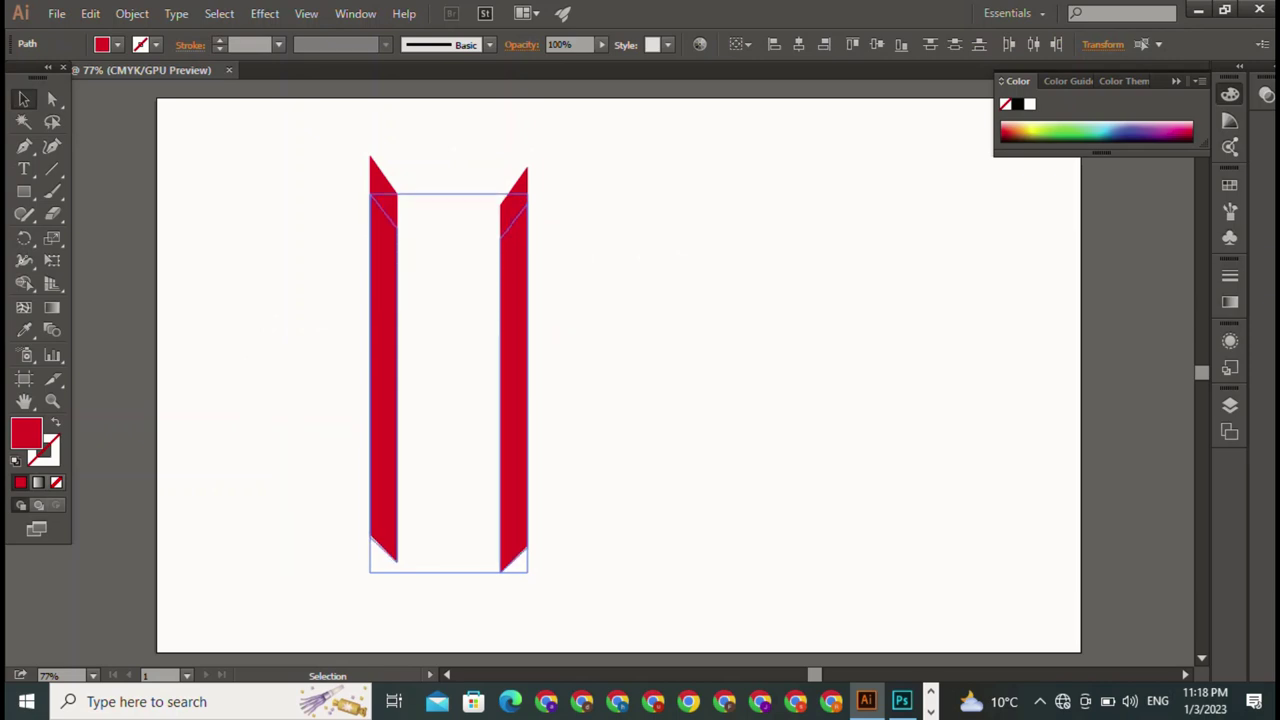
{"action": "mouse_move", "coordinate": [370, 205]}
{"action": "left_mouse_down"}
{"action": "mouse_move", "coordinate": [391, 273]}
{"action": "mouse_move", "coordinate": [370, 226]}
{"action": "left_mouse_up"}
{"action": "key", "text": "ctrl+shift+a"}
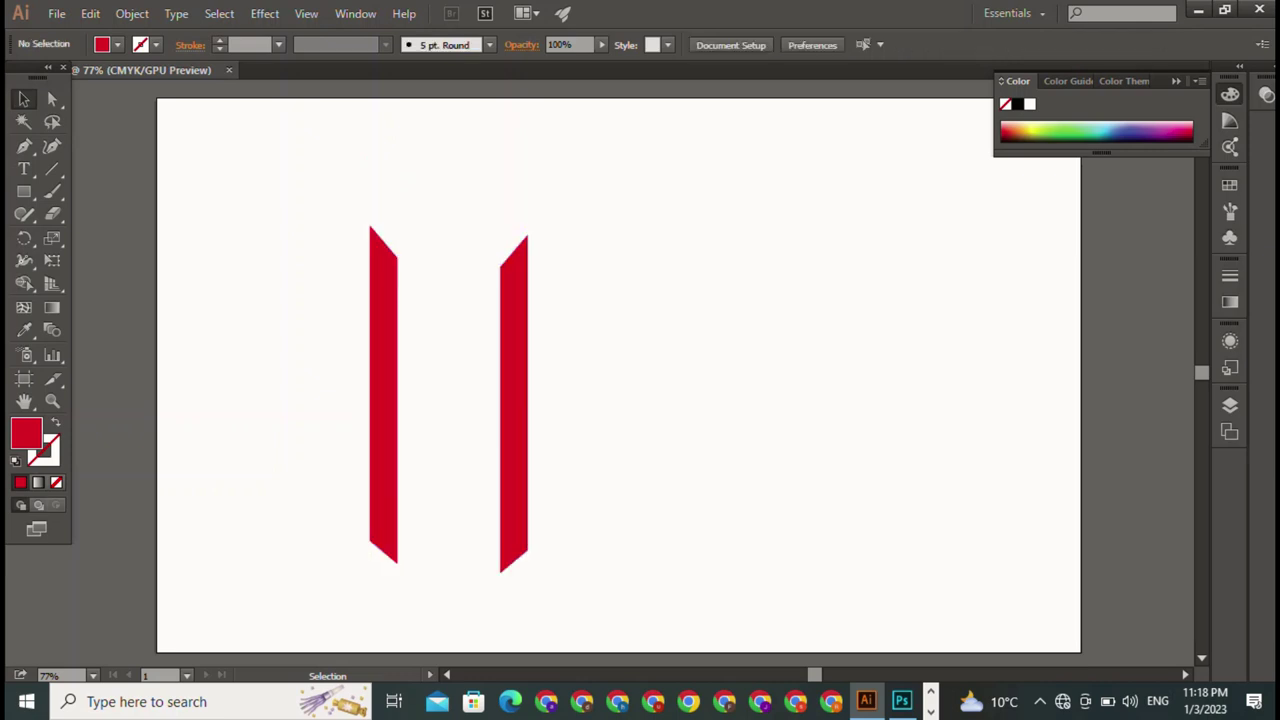
Step: Copy the right upright, rotate it horizontal, and fit it between the uprights as a crossbar
{"action": "left_click", "coordinate": [514, 400]}
{"action": "left_click_drag", "start_coordinate": [514, 400], "coordinate": [753, 362]}
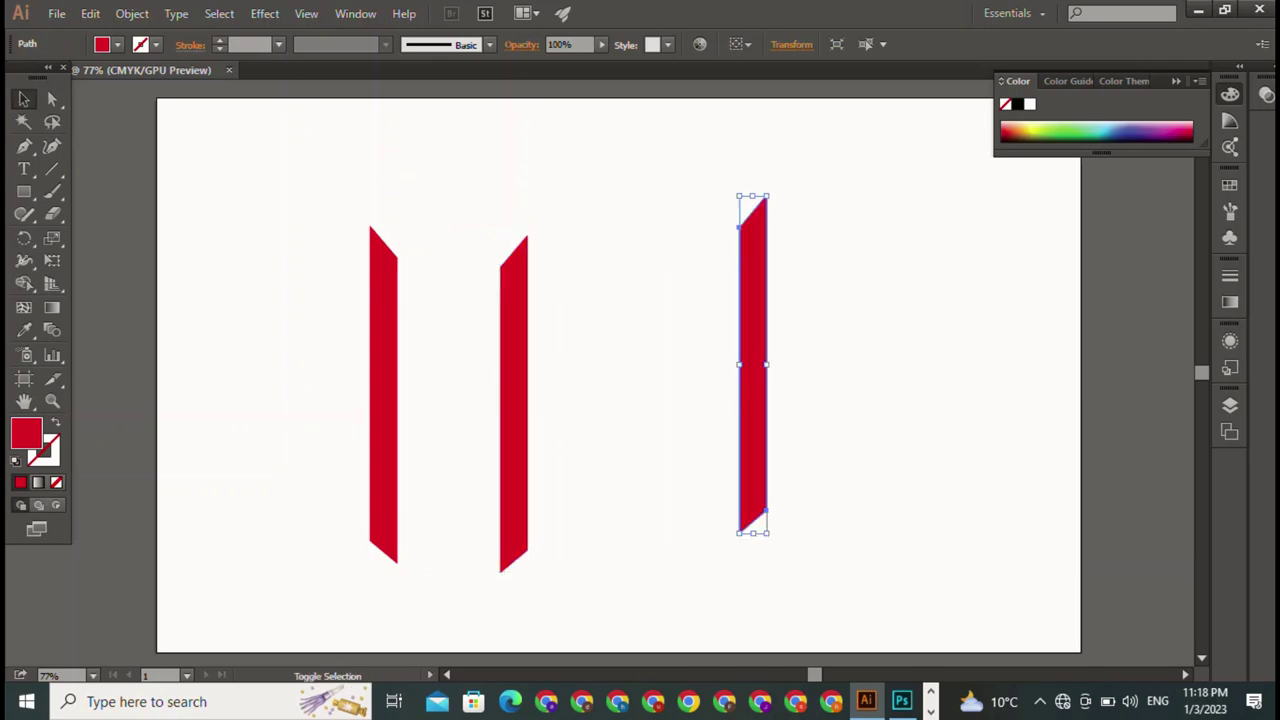
{"action": "mouse_move", "coordinate": [769, 196]}
{"action": "left_mouse_down"}
{"action": "mouse_move", "coordinate": [883, 257]}
{"action": "mouse_move", "coordinate": [921, 380]}
{"action": "mouse_move", "coordinate": [787, 372]}
{"action": "left_mouse_up"}
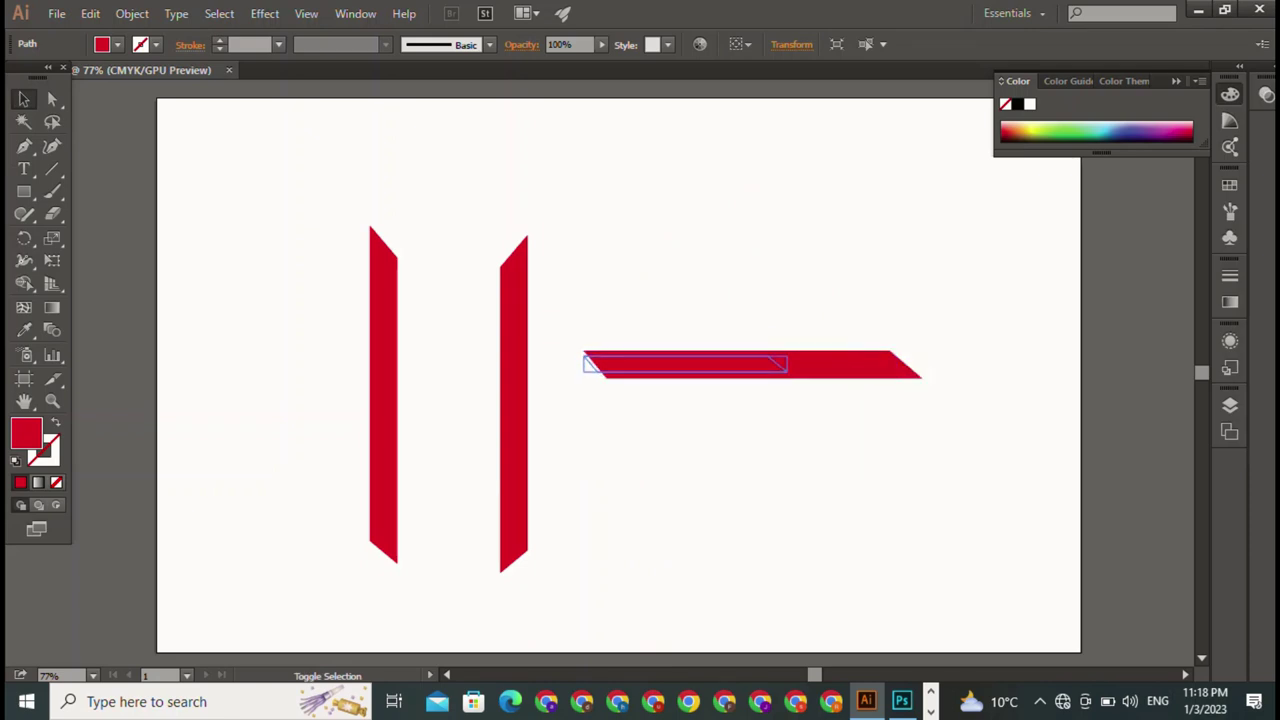
{"action": "mouse_move", "coordinate": [787, 370]}
{"action": "left_mouse_down"}
{"action": "mouse_move", "coordinate": [743, 366]}
{"action": "mouse_move", "coordinate": [617, 399]}
{"action": "mouse_move", "coordinate": [509, 396]}
{"action": "left_mouse_up"}
{"action": "key", "text": "ctrl+shift+a"}
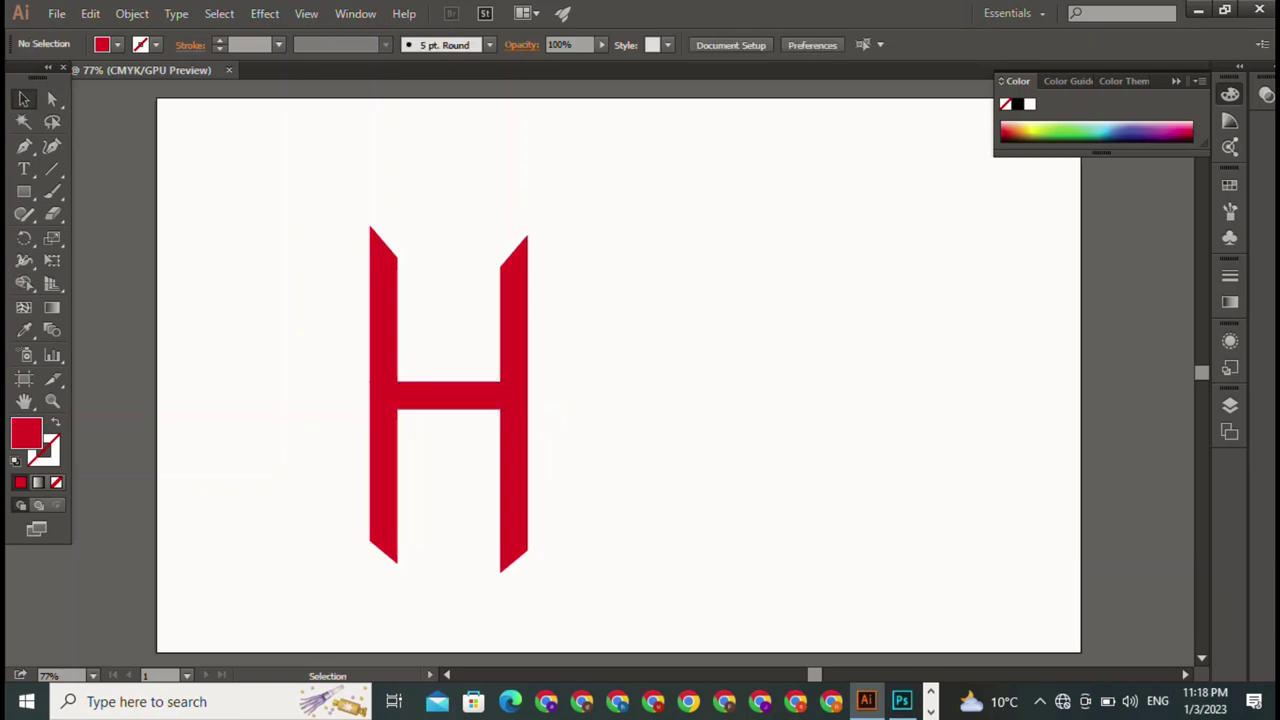
{"action": "left_click", "coordinate": [450, 395]}
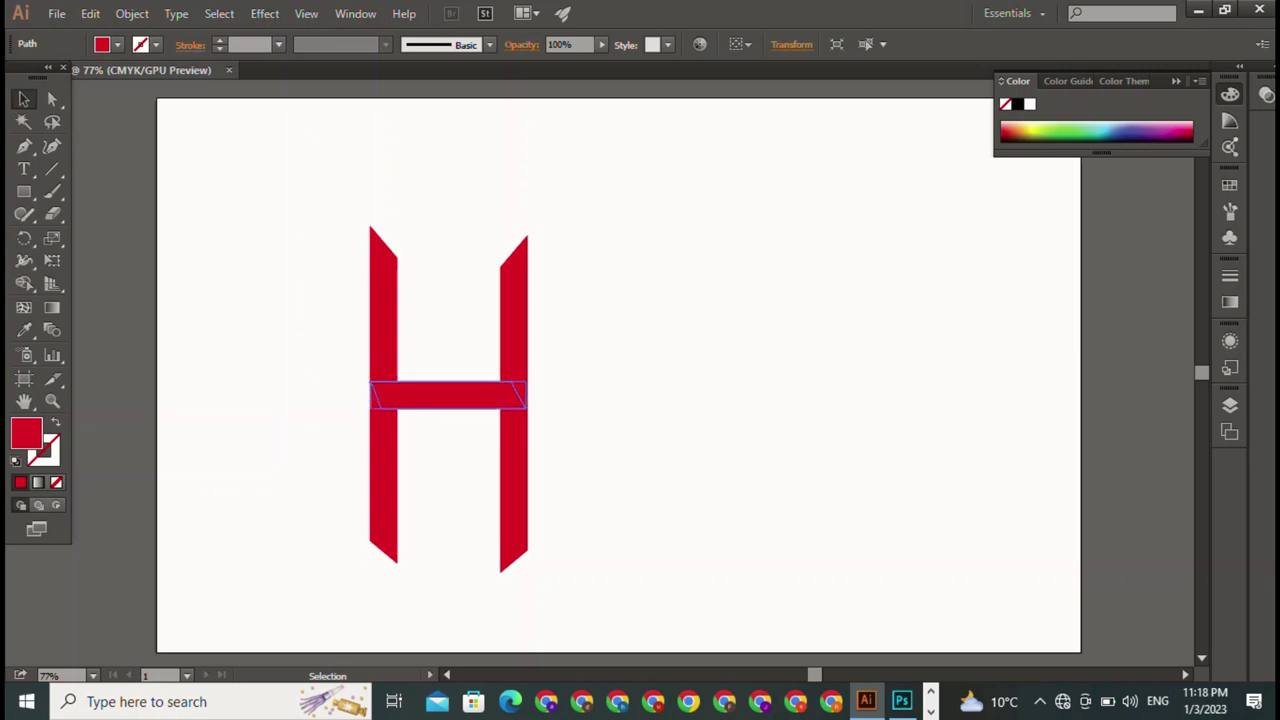
{"action": "key", "text": "ctrl+shift+a"}
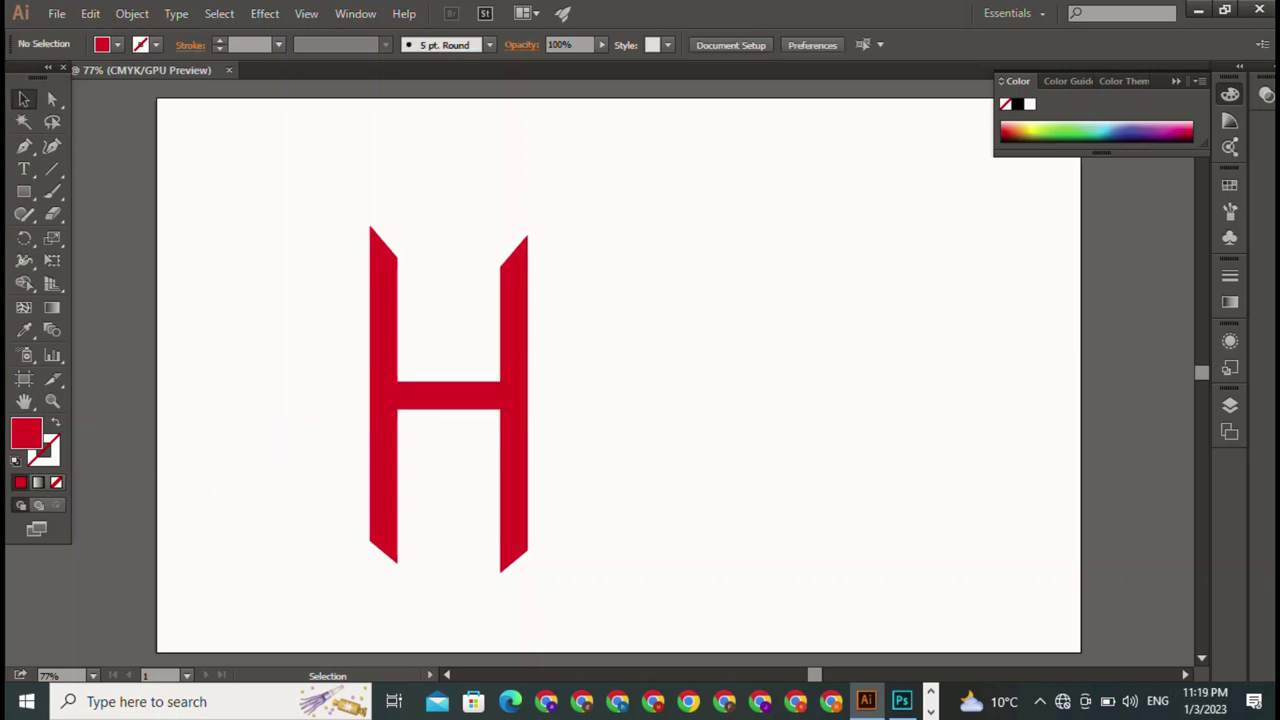
Step: Type a black Magneto Bold letter A on the artboard
{"action": "key", "text": "t"}
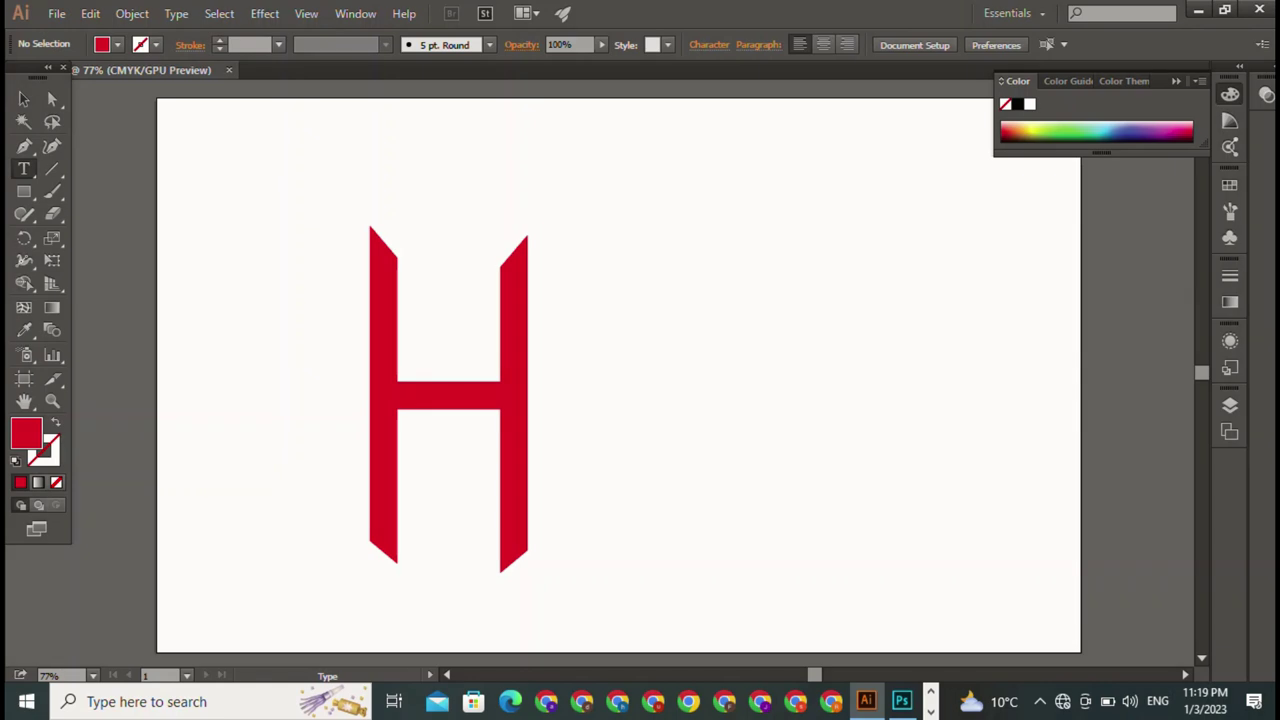
{"action": "left_click", "coordinate": [640, 151]}
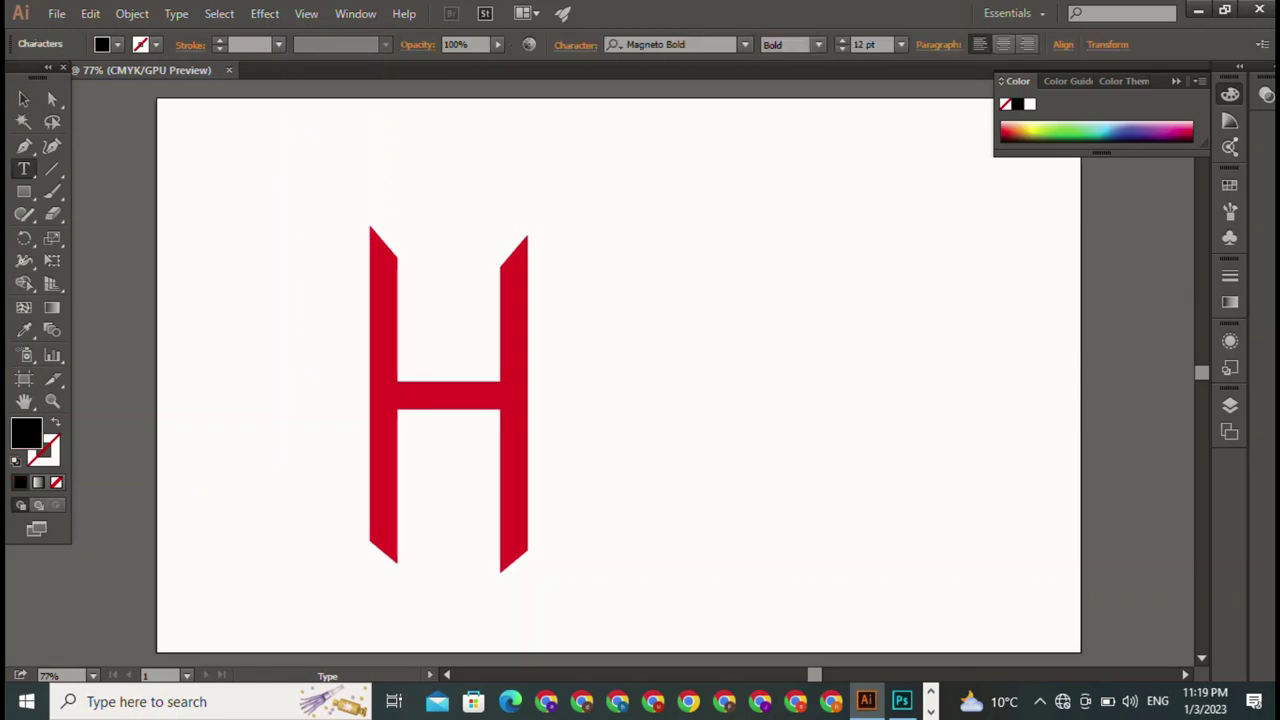
{"action": "key", "text": "Escape"}
{"action": "left_click", "coordinate": [640, 151]}
{"action": "key", "text": "Escape"}
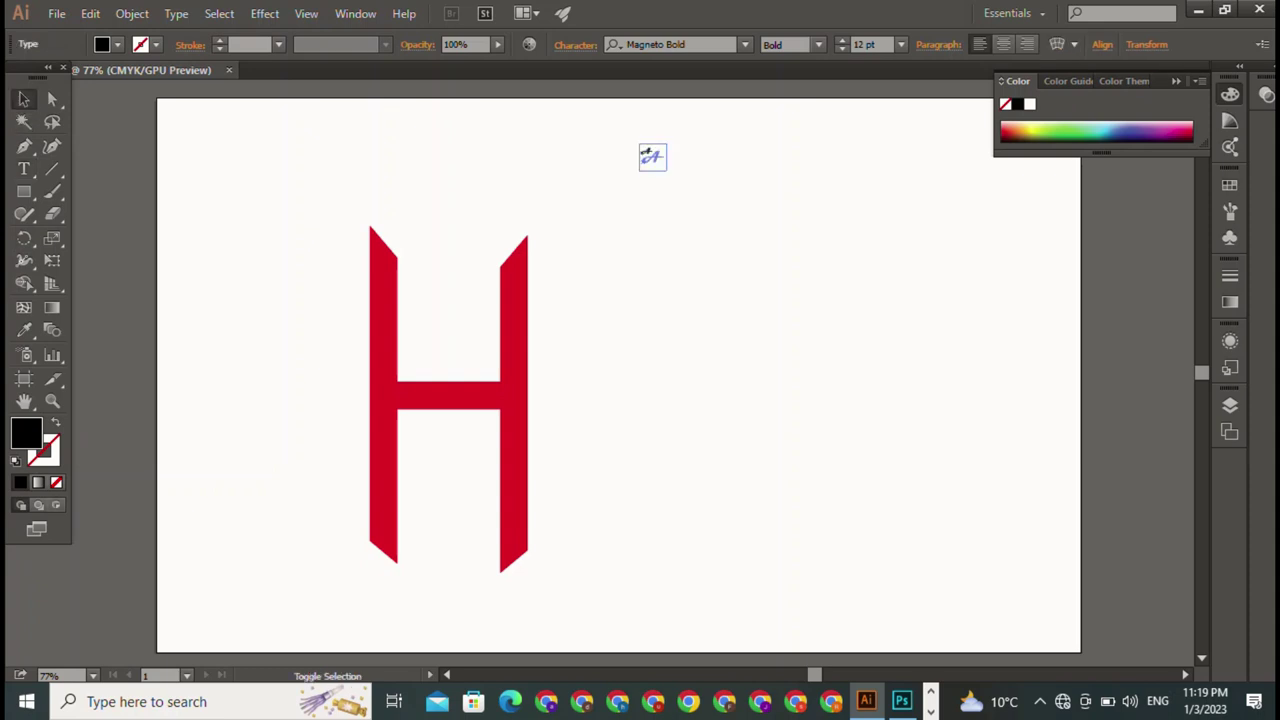
Step: Enlarge the A, move it beside the H, and scale the H and A together
{"action": "left_click_drag", "start_coordinate": [666, 170], "coordinate": [985, 488]}
{"action": "mouse_move", "coordinate": [860, 300]}
{"action": "left_mouse_down"}
{"action": "mouse_move", "coordinate": [750, 395]}
{"action": "mouse_move", "coordinate": [736, 424]}
{"action": "left_mouse_up"}
{"action": "mouse_move", "coordinate": [838, 317]}
{"action": "left_mouse_down"}
{"action": "mouse_move", "coordinate": [959, 227]}
{"action": "mouse_move", "coordinate": [822, 306]}
{"action": "mouse_move", "coordinate": [752, 366]}
{"action": "left_mouse_up"}
{"action": "left_click", "coordinate": [512, 400], "text": "shift"}
{"action": "left_click", "coordinate": [900, 520]}
{"action": "left_click", "coordinate": [720, 400]}
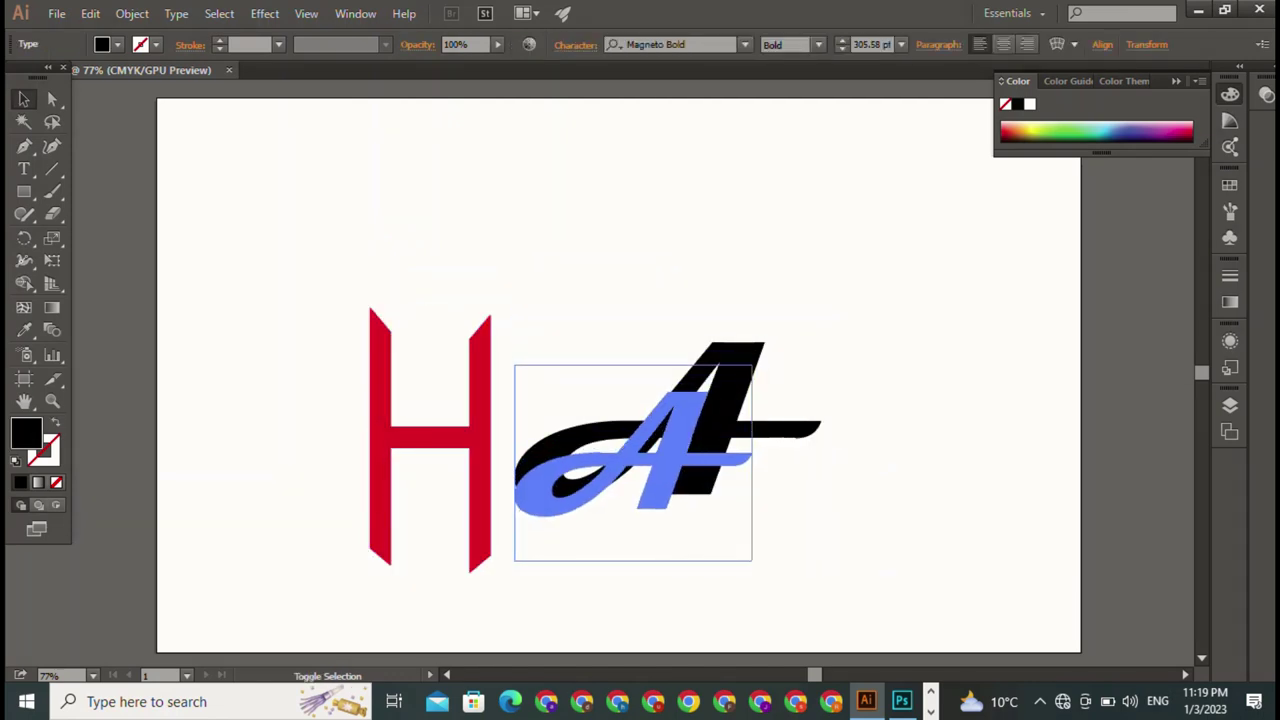
Step: Try shrinking the H's left stem and crossbar, then undo the change
{"action": "key", "text": "ctrl+a"}
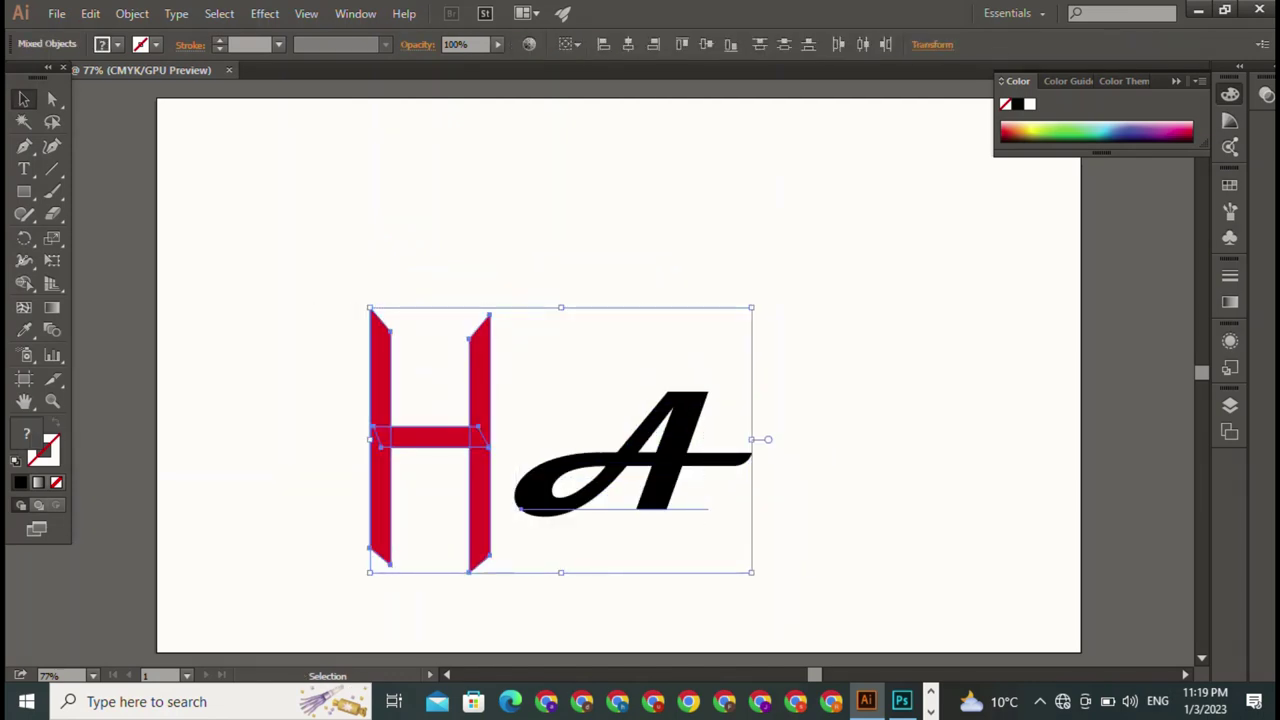
{"action": "key", "text": "ctrl+shift+a"}
{"action": "left_click_drag", "start_coordinate": [312, 422], "coordinate": [420, 510]}
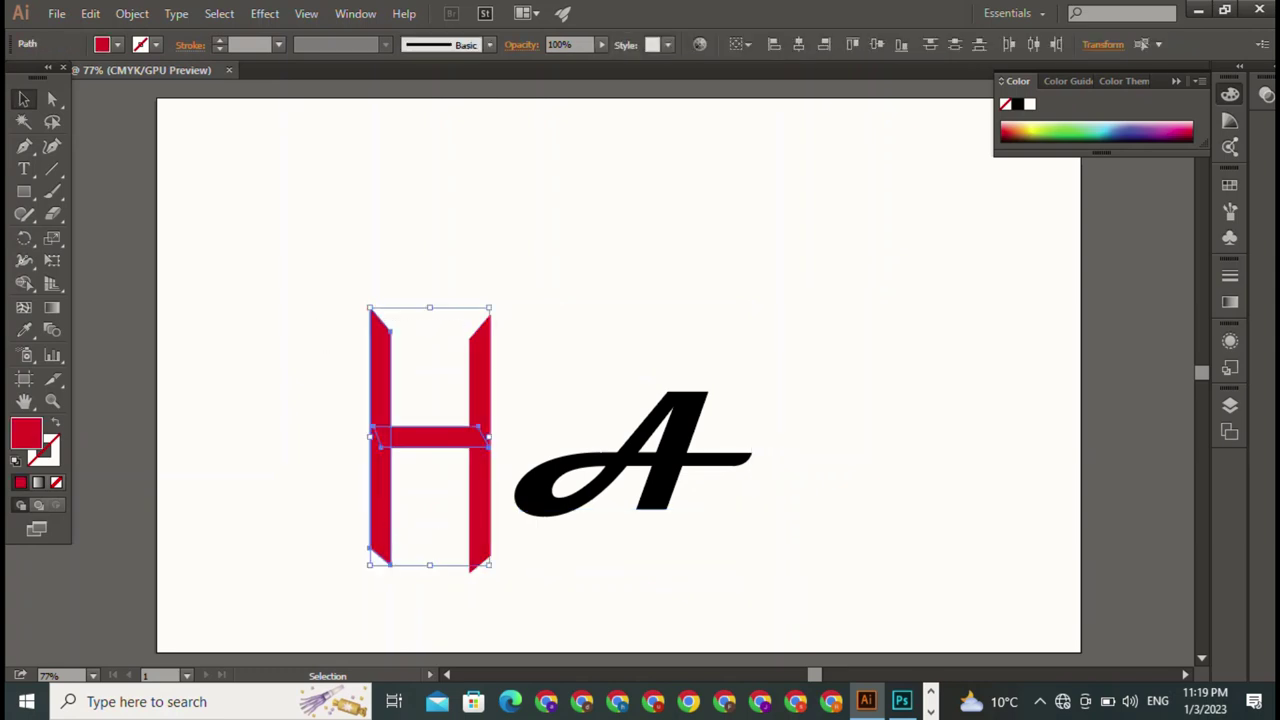
{"action": "left_click", "coordinate": [480, 480], "text": "shift"}
{"action": "left_click_drag", "start_coordinate": [488, 308], "coordinate": [468, 354]}
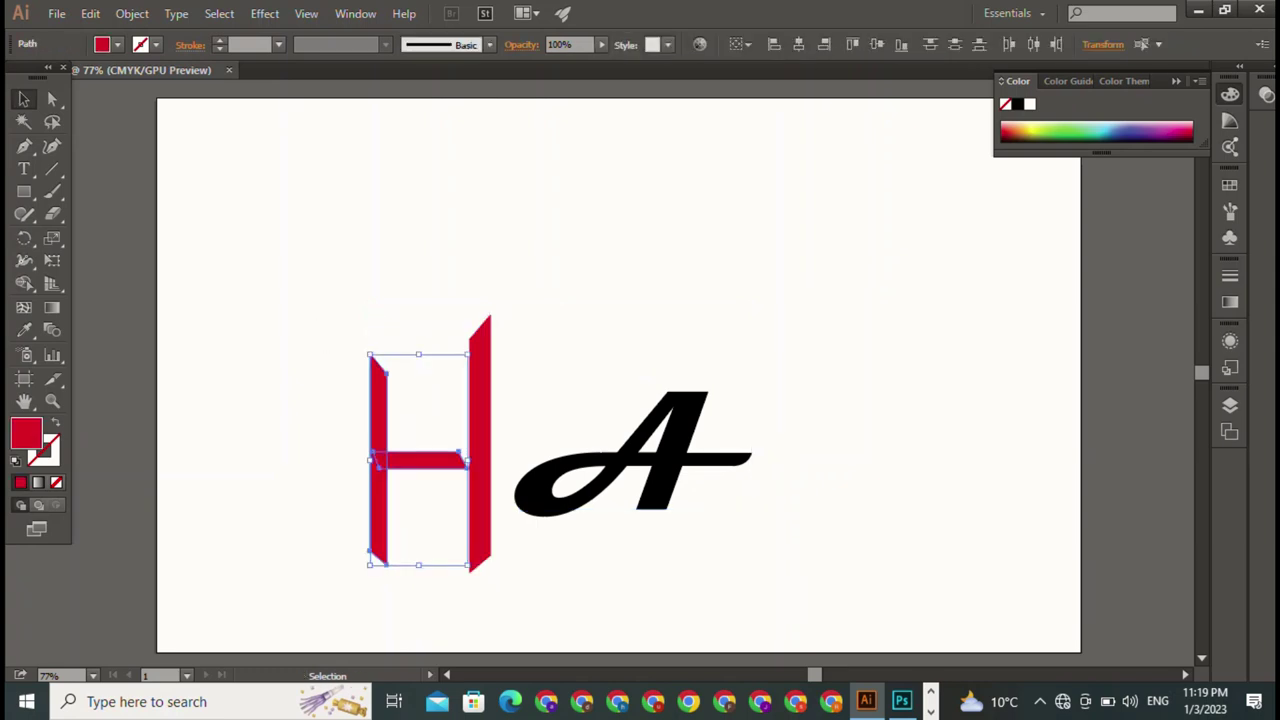
{"action": "key", "text": "ctrl+z"}
{"action": "key", "text": "ctrl+h"}
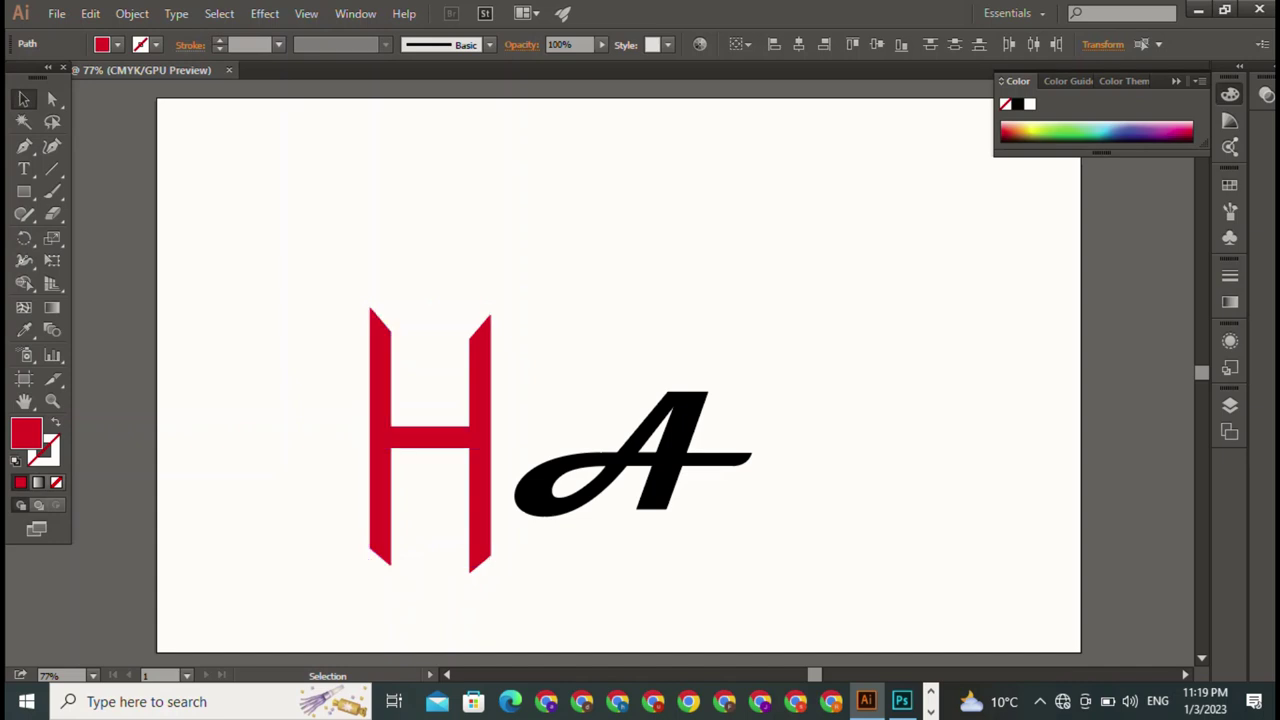
Step: Select the H and its left part, toggling between Direct Selection and Selection tools
{"action": "left_click_drag", "start_coordinate": [508, 288], "coordinate": [349, 577]}
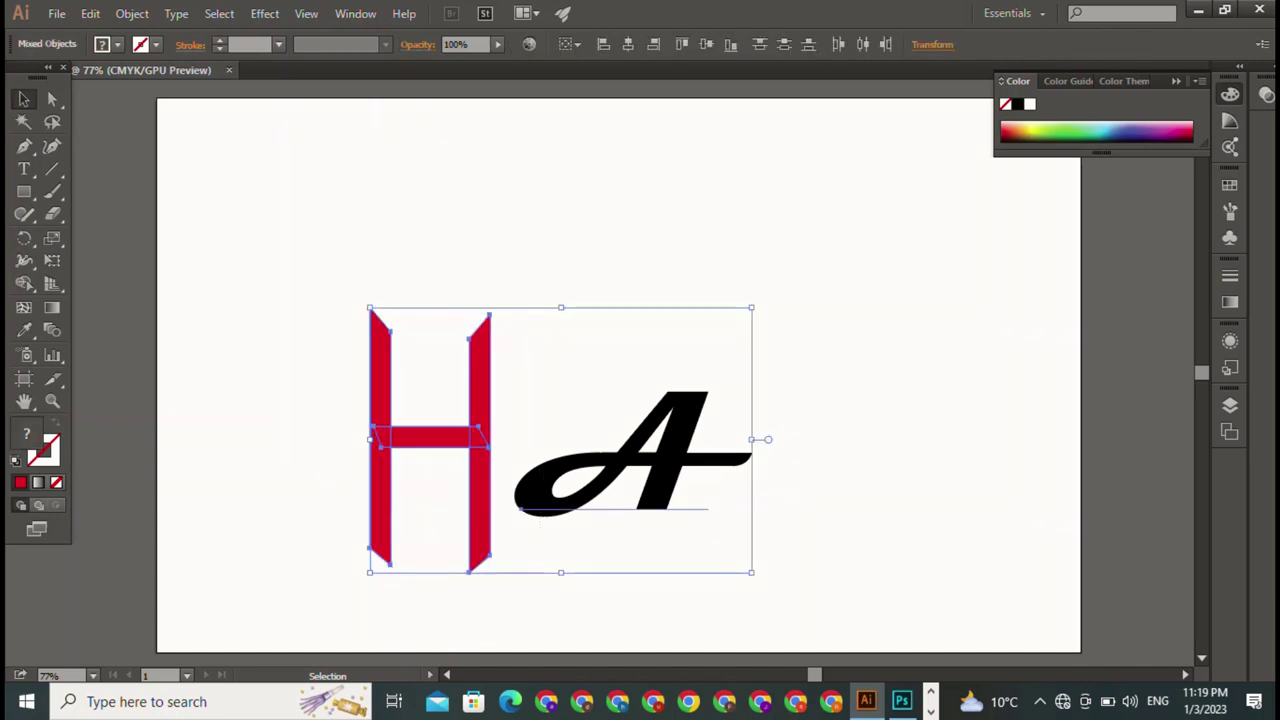
{"action": "key", "text": "ctrl+shift+a"}
{"action": "left_click", "coordinate": [380, 362]}
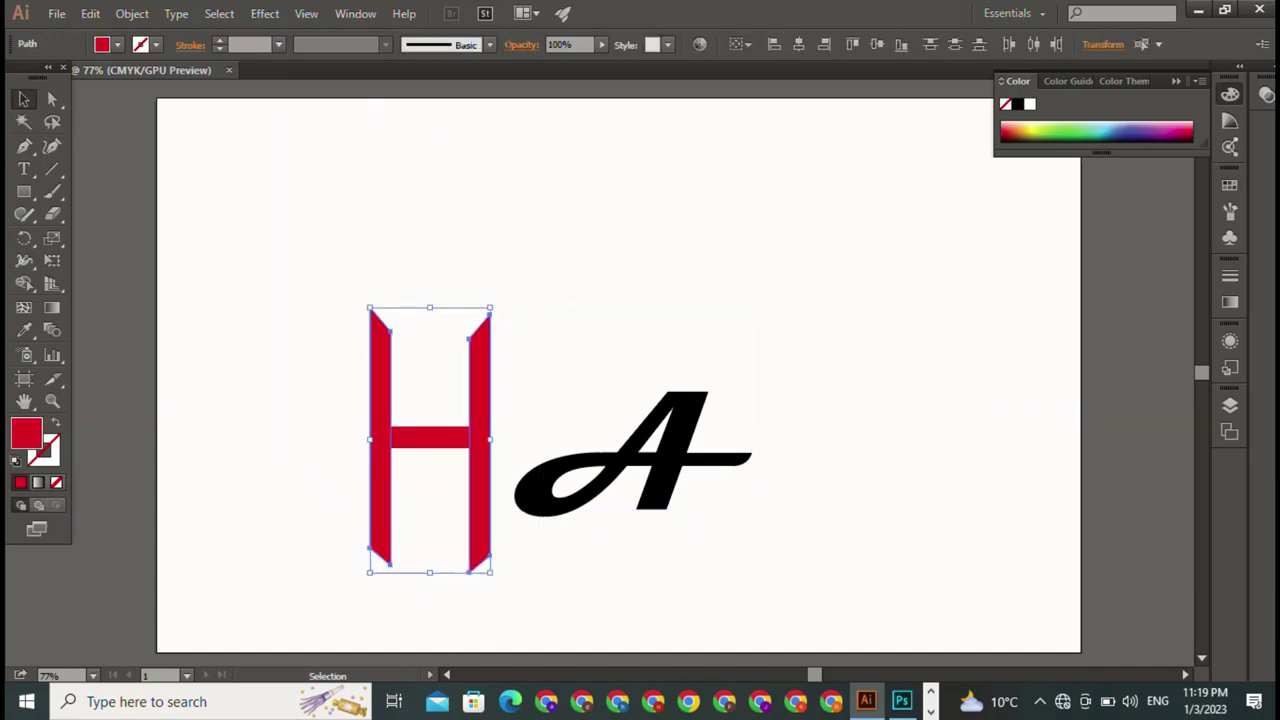
{"action": "left_click_drag", "start_coordinate": [312, 328], "coordinate": [490, 562]}
{"action": "key", "text": "a"}
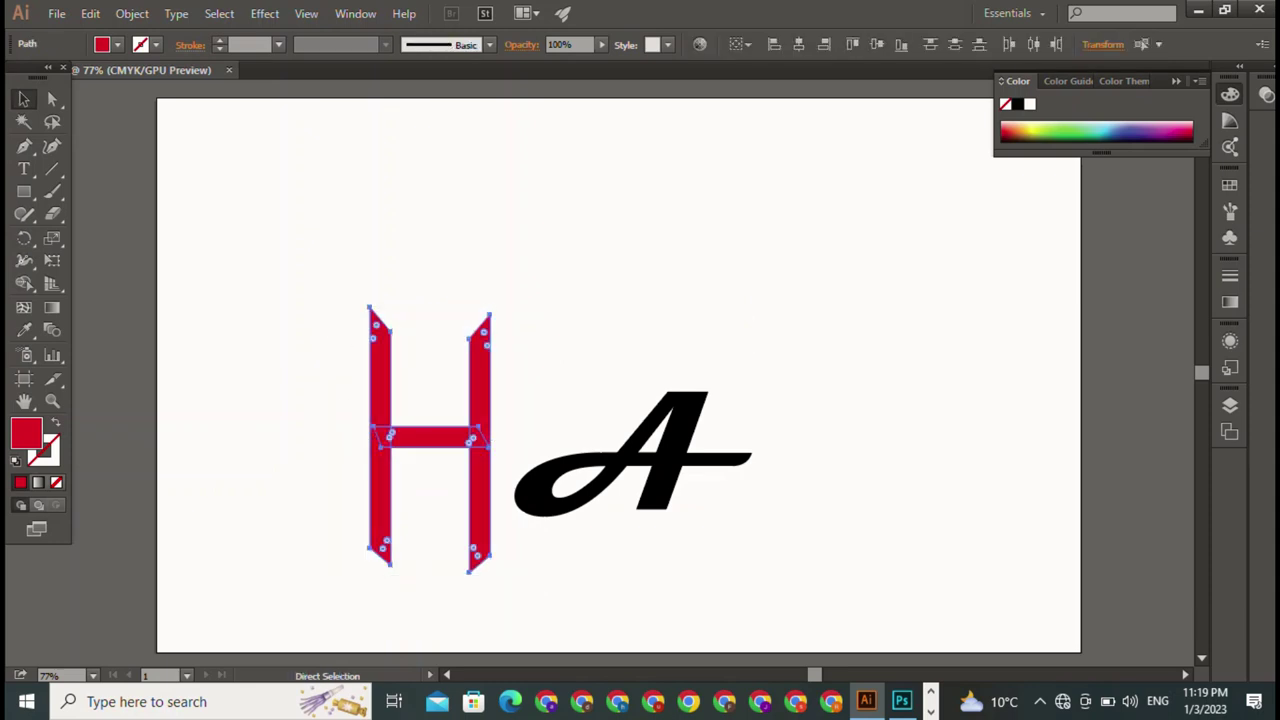
{"action": "key", "text": "v"}
{"action": "key", "text": "ctrl+shift+a"}
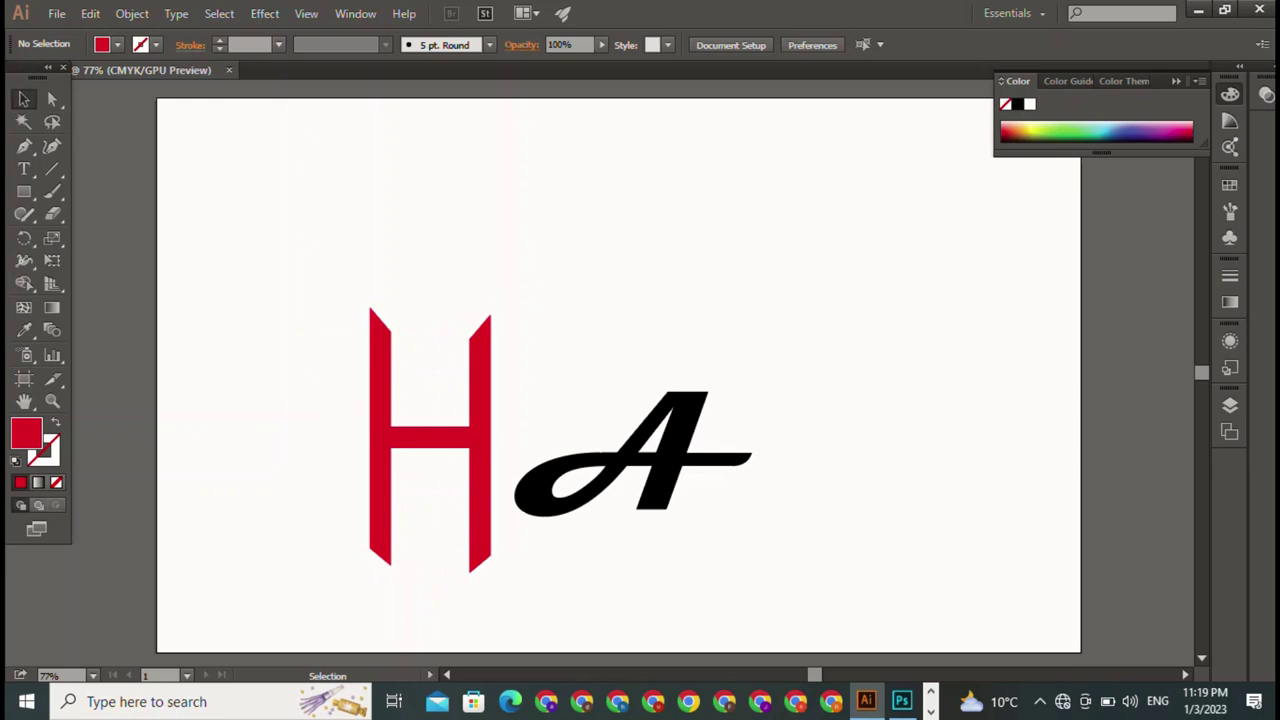
Step: Select all of the H's anchor points with the Direct Selection tool
{"action": "key", "text": "ctrl+a"}
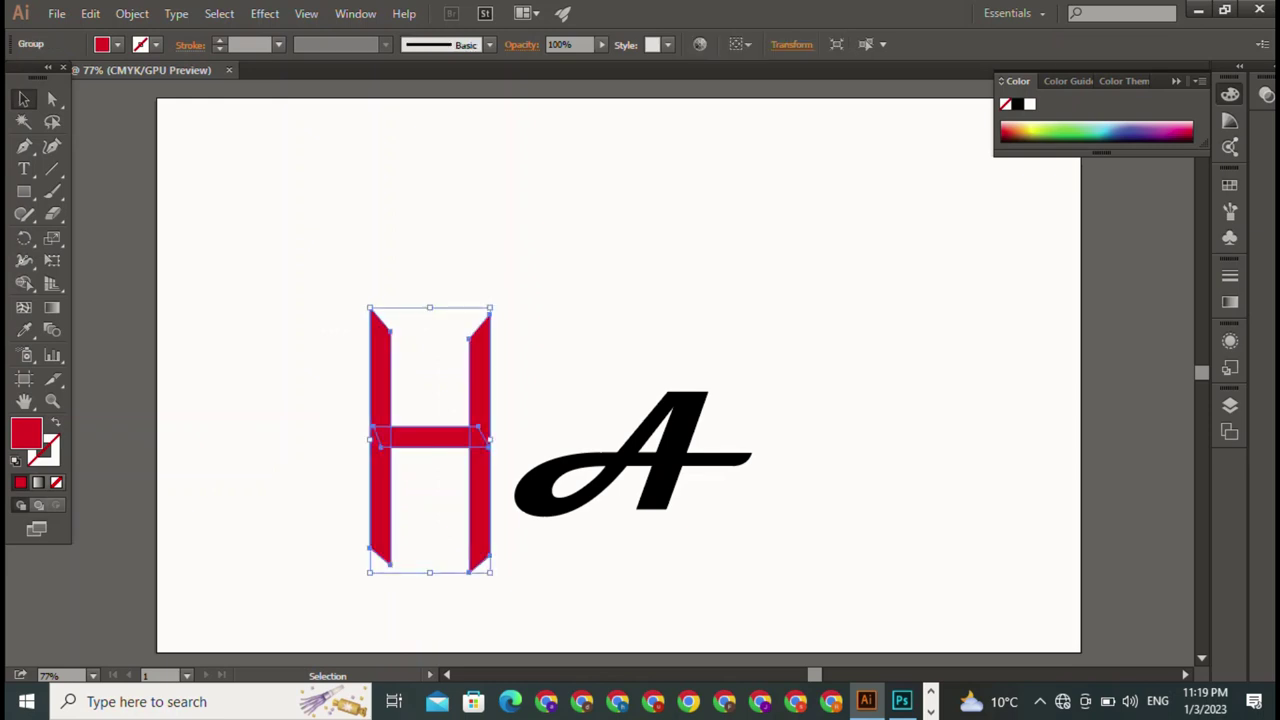
{"action": "key", "text": "ctrl+shift+a"}
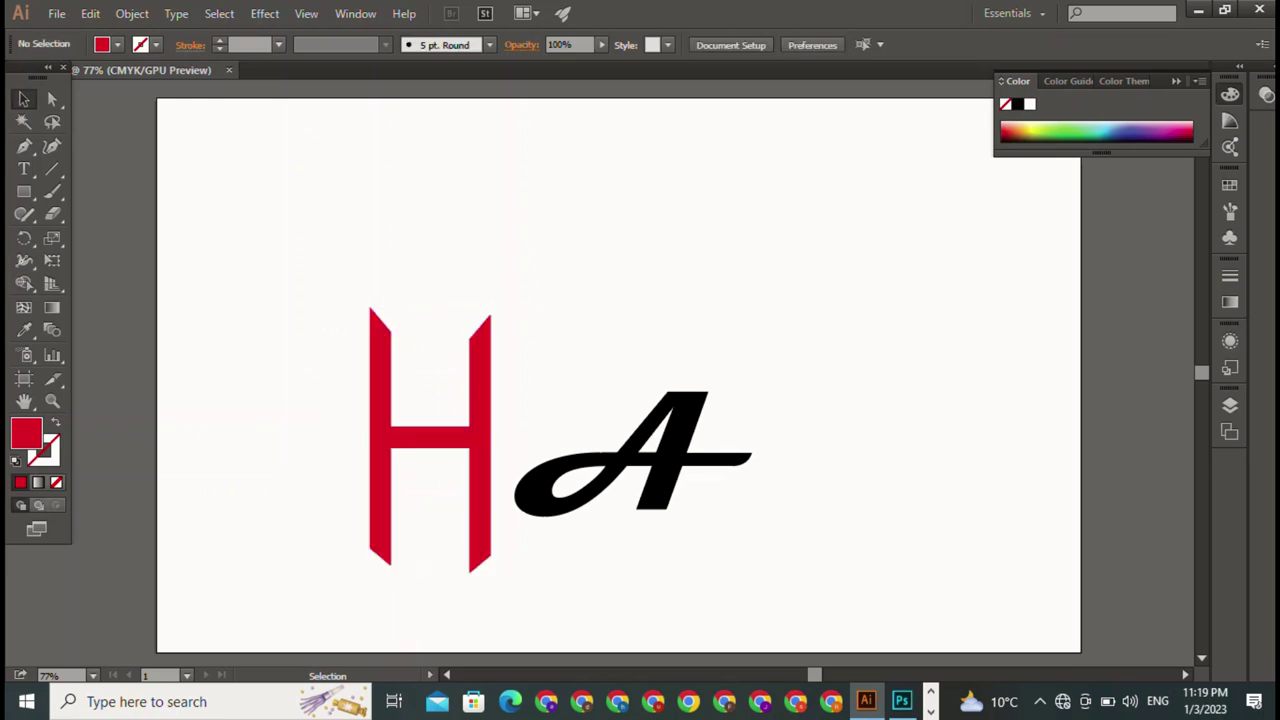
{"action": "key", "text": "ctrl+a"}
{"action": "key", "text": "ctrl+shift+a"}
{"action": "key", "text": "a"}
{"action": "key", "text": "ctrl+a"}
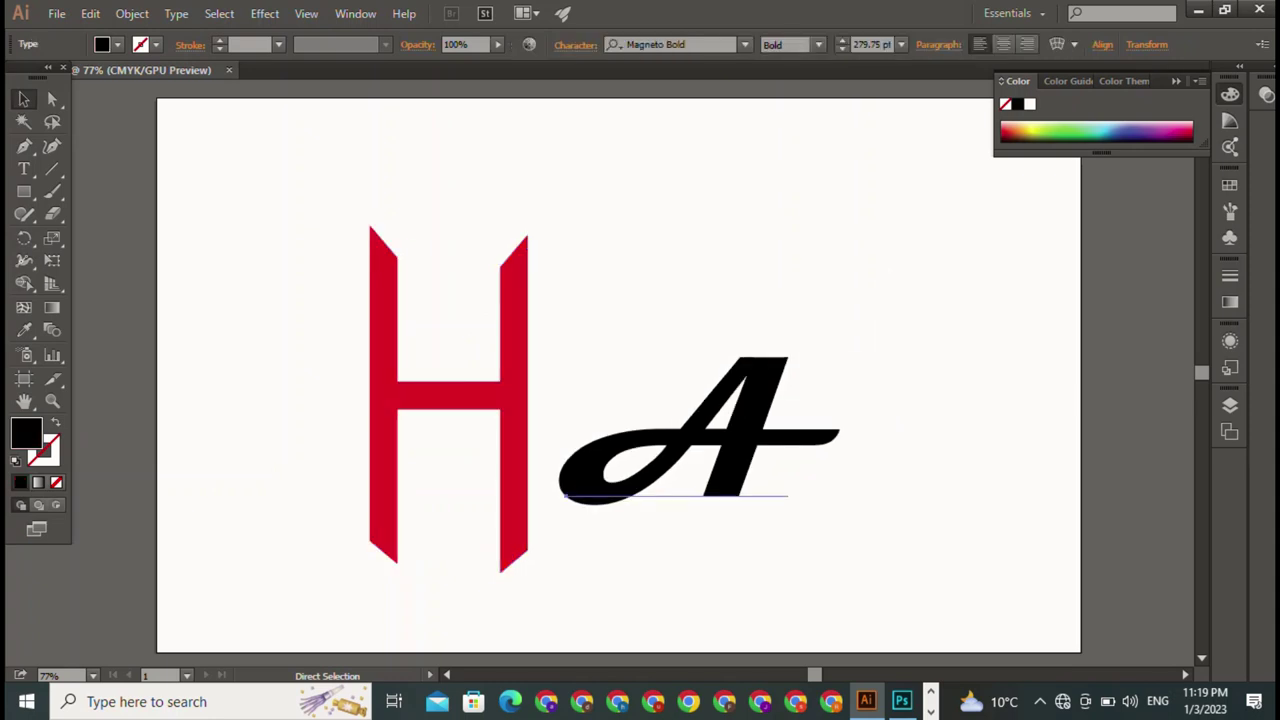
Step: Nudge the H's left stem, right stem and crossbar down with Shift+Down
{"action": "key", "text": "v"}
{"action": "key", "text": "ctrl+shift+a"}
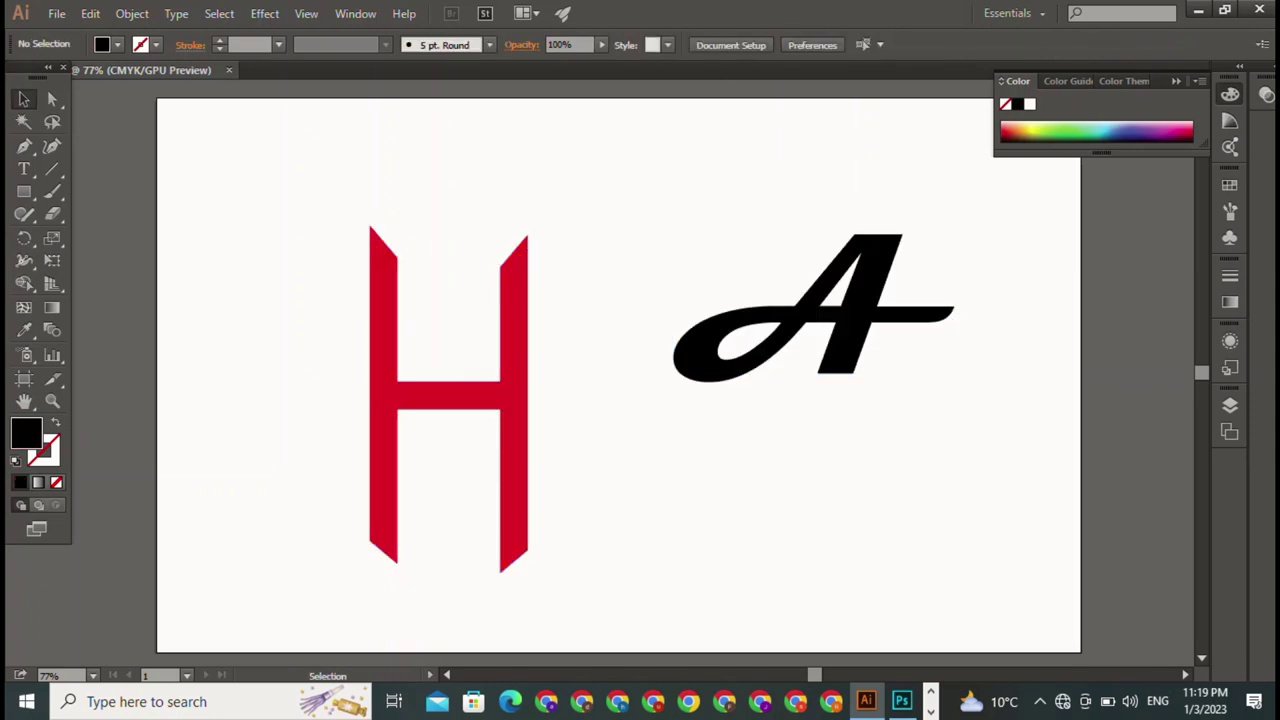
{"action": "left_click", "coordinate": [383, 400]}
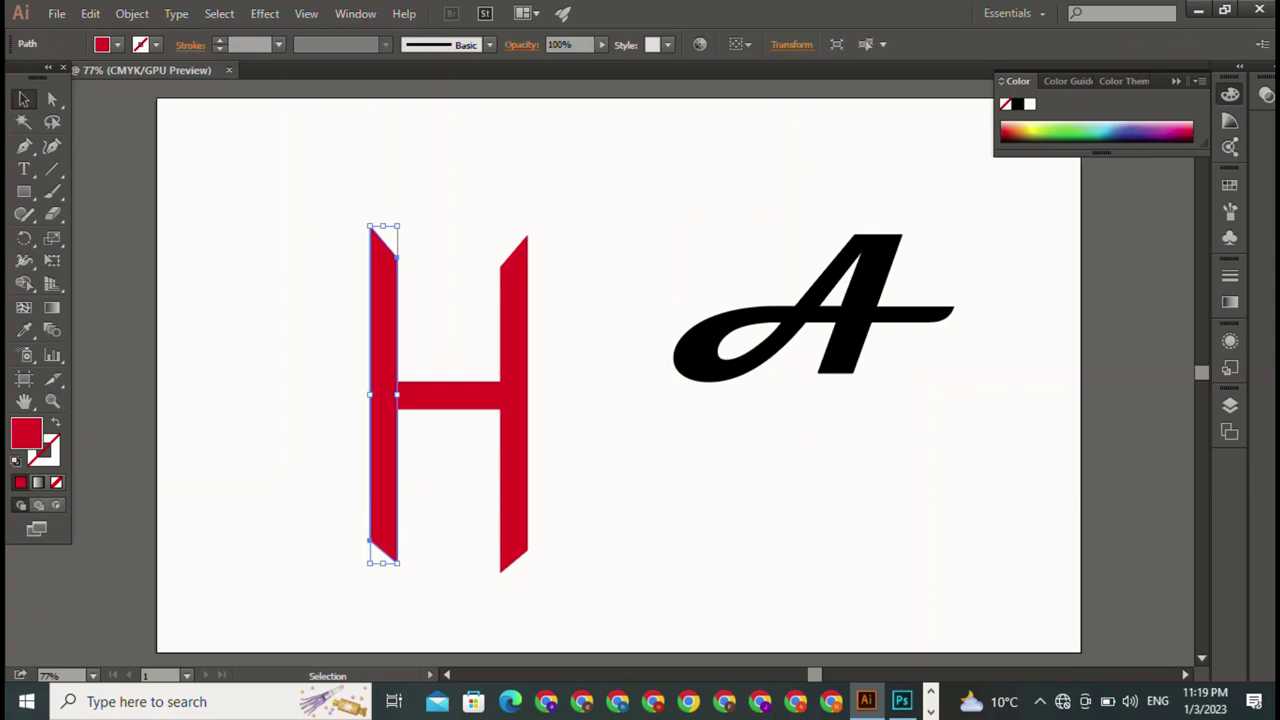
{"action": "key", "text": "shift+Down"}
{"action": "key", "text": "shift+Down"}
{"action": "key", "text": "ctrl+shift+a"}
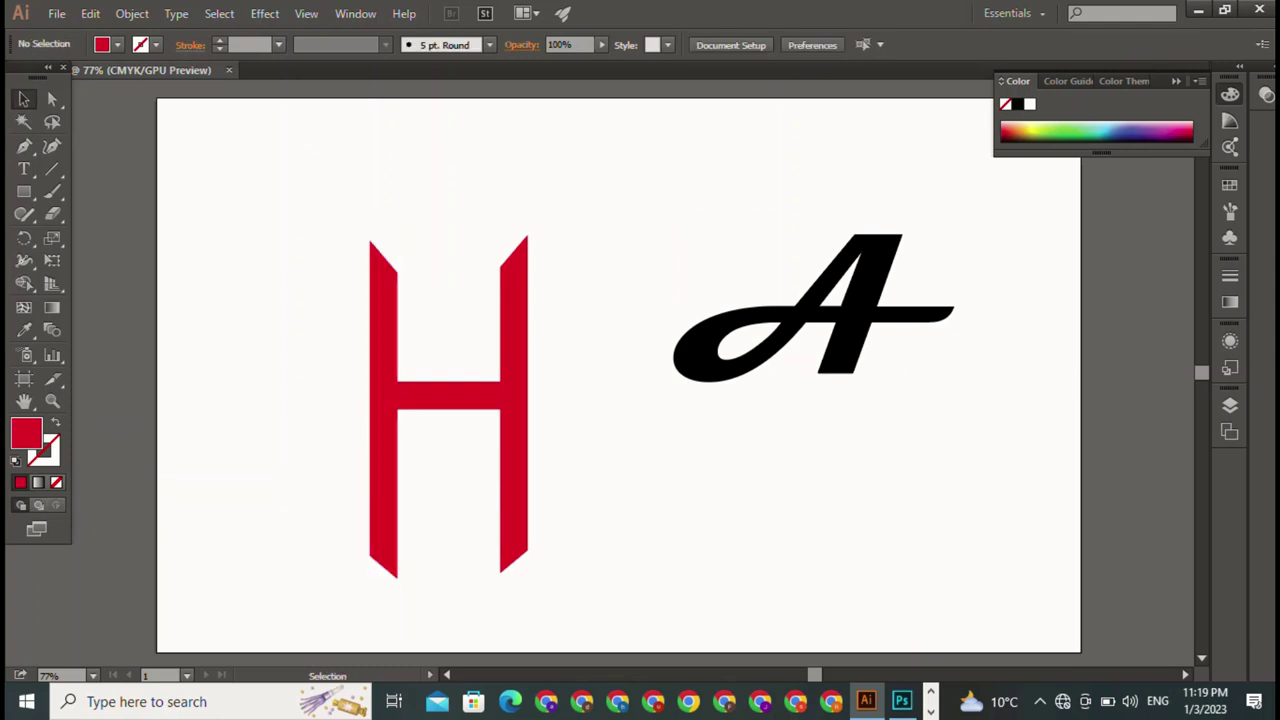
{"action": "left_click_drag", "start_coordinate": [339, 292], "coordinate": [545, 430]}
{"action": "key", "text": "ctrl+shift+a"}
{"action": "left_click", "coordinate": [514, 450]}
{"action": "key", "text": "shift+Down"}
{"action": "key", "text": "shift+Down"}
{"action": "key", "text": "ctrl+shift+a"}
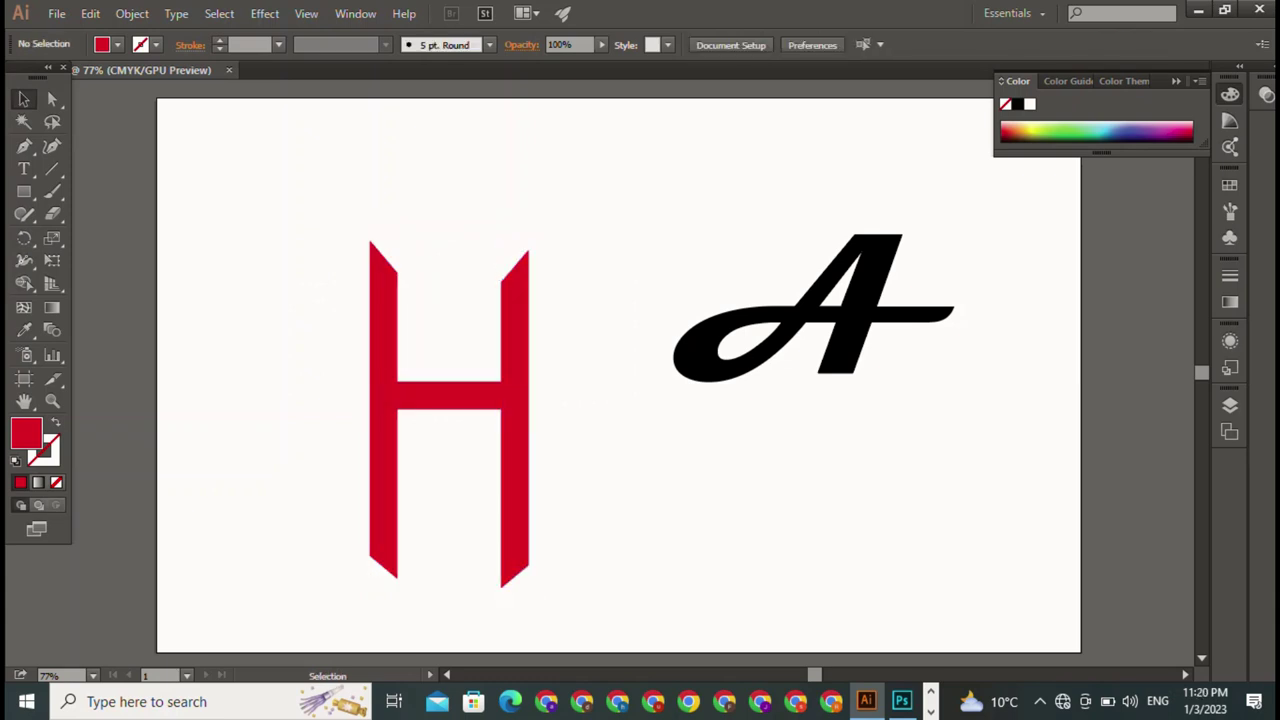
{"action": "left_click", "coordinate": [450, 395]}
{"action": "key", "text": "shift+Down"}
{"action": "key", "text": "shift+Down"}
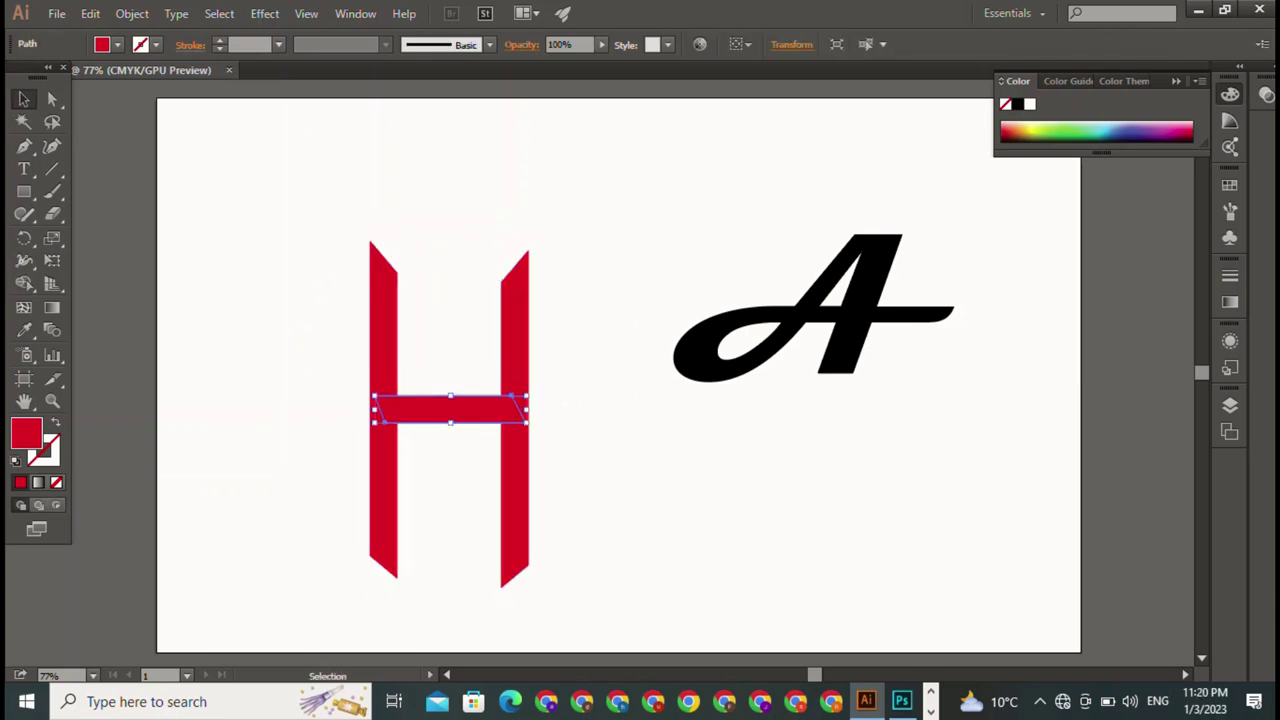
{"action": "key", "text": "ctrl+shift+a"}
Step: Compare selecting the H's right stem alone versus marquee-selecting the whole H
{"action": "left_click", "coordinate": [514, 450]}
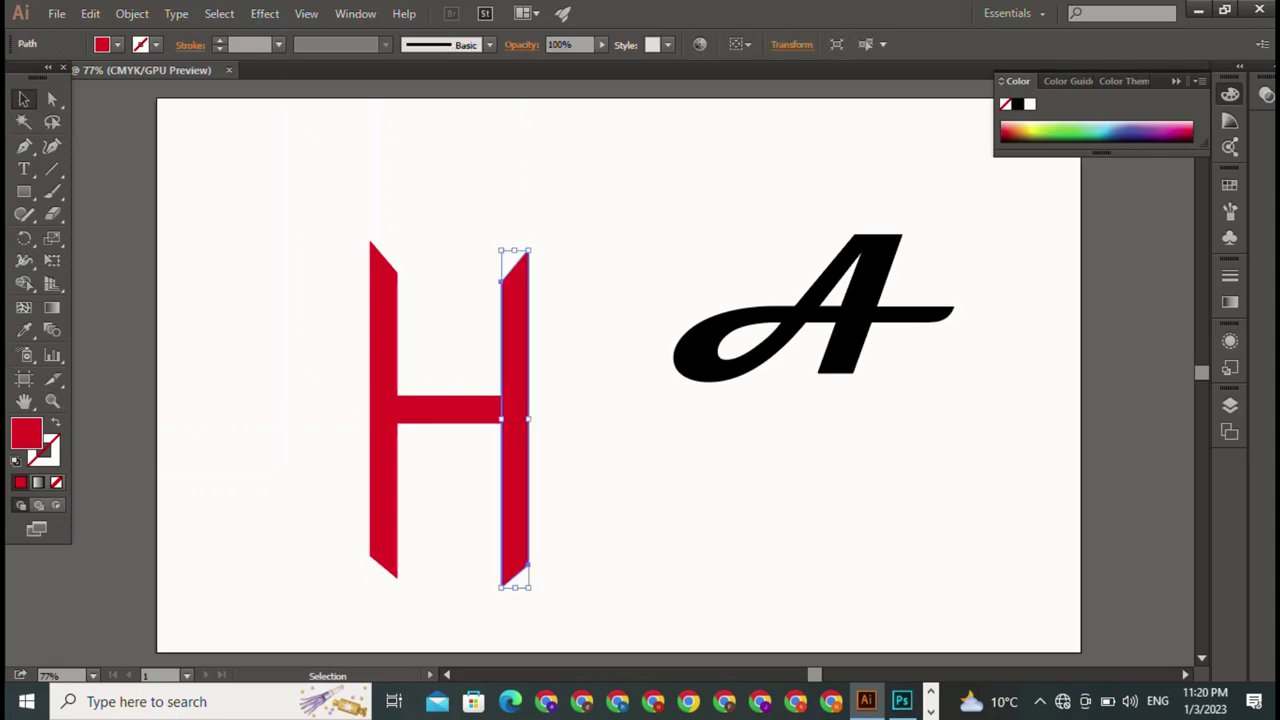
{"action": "left_click_drag", "start_coordinate": [497, 455], "coordinate": [276, 368]}
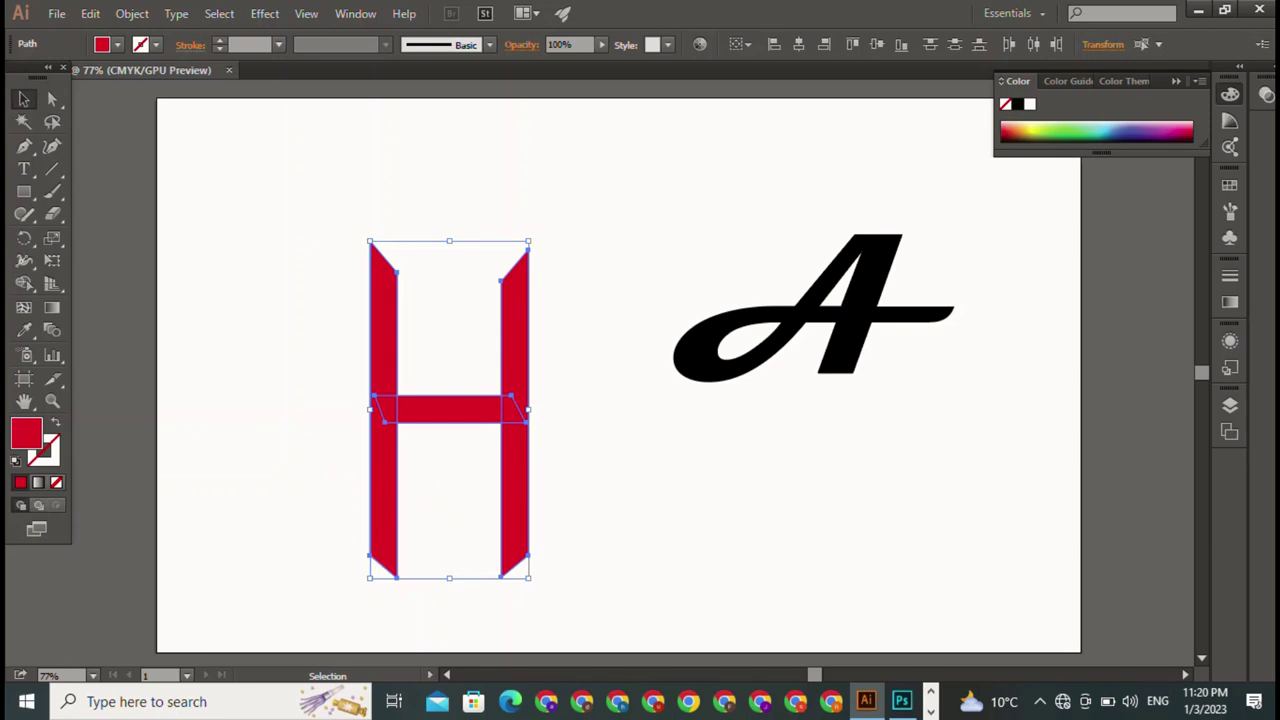
{"action": "key", "text": "ctrl+shift+a"}
{"action": "left_click", "coordinate": [515, 450]}
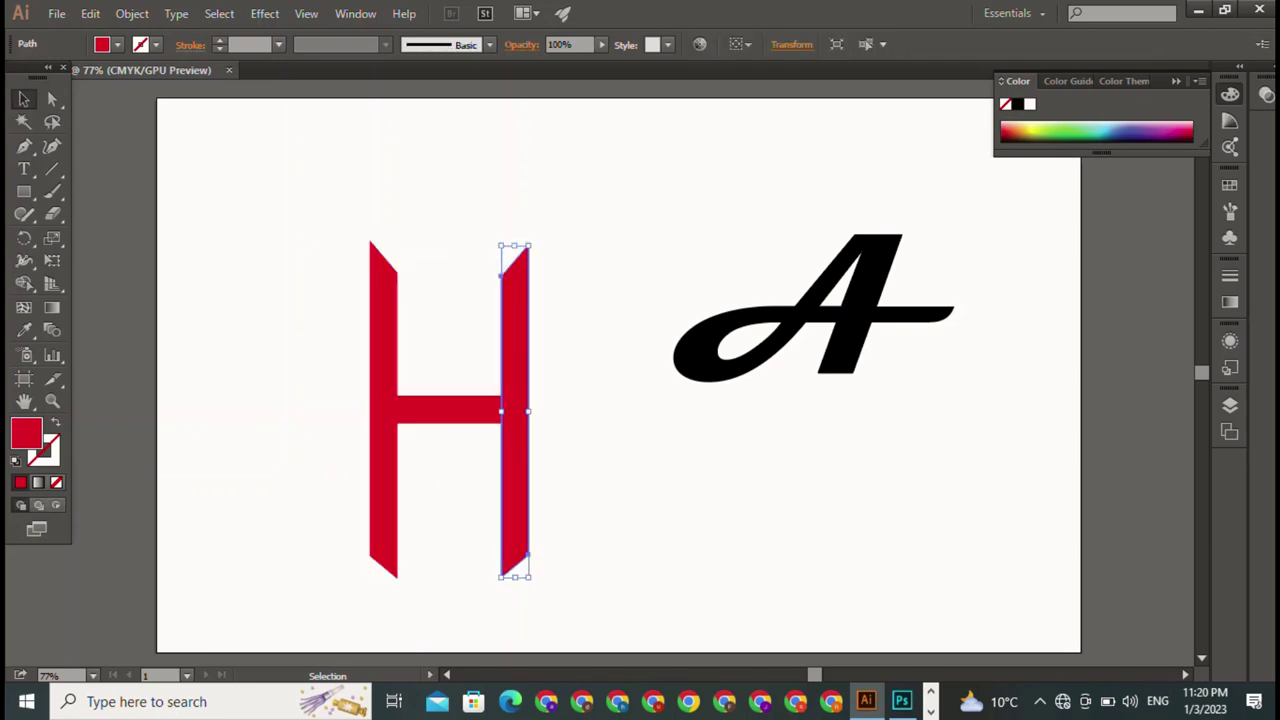
{"action": "key", "text": "ctrl+shift+a"}
{"action": "left_click_drag", "start_coordinate": [322, 344], "coordinate": [609, 571]}
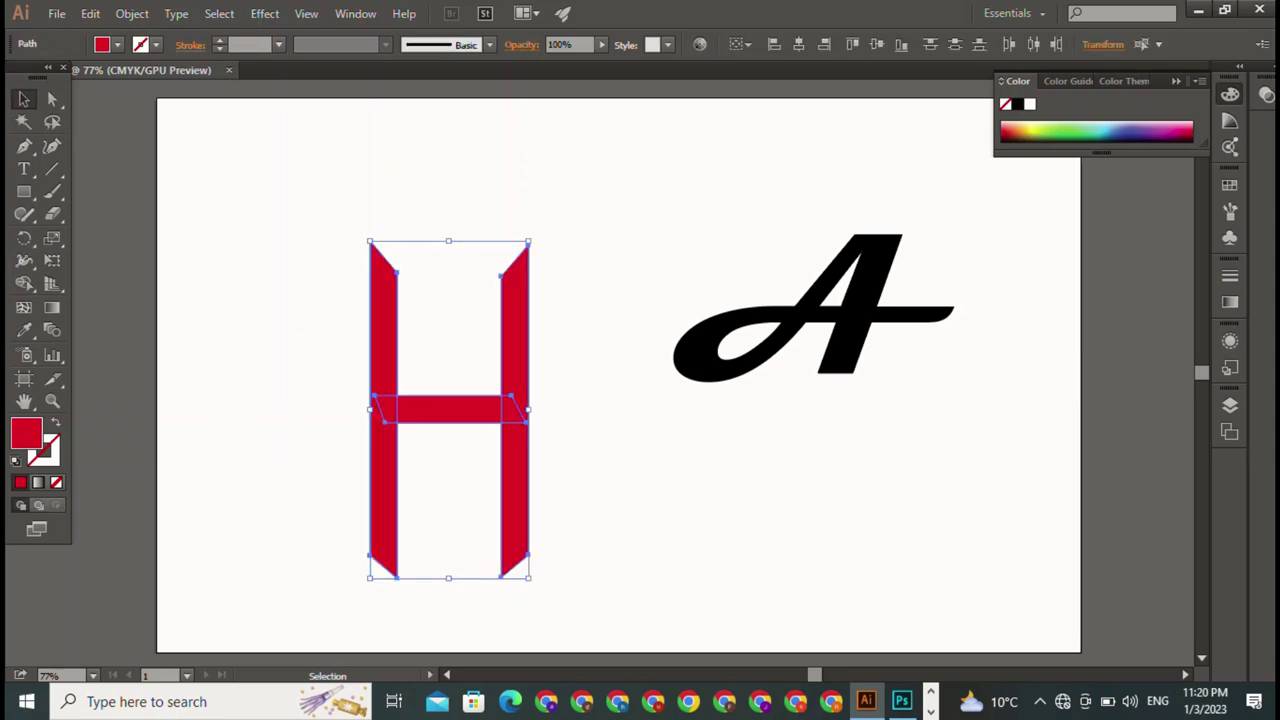
{"action": "key", "text": "ctrl+shift+a"}
{"action": "left_click", "coordinate": [515, 450]}
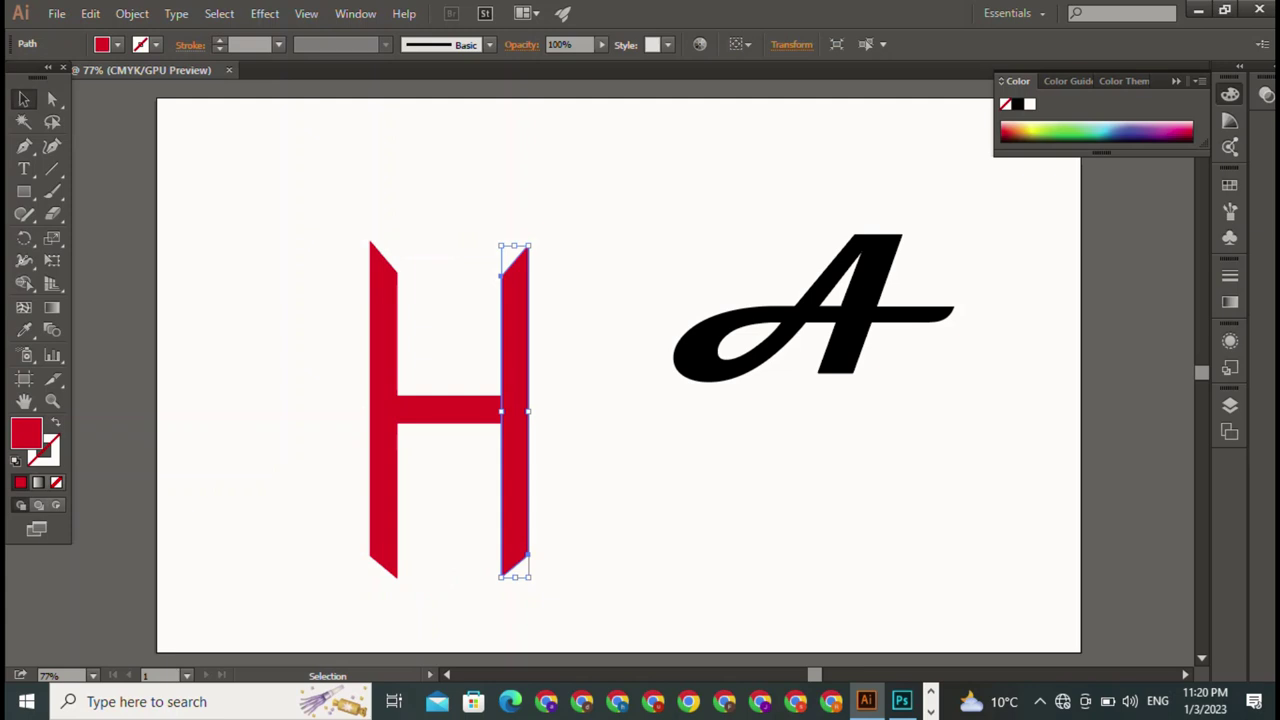
{"action": "key", "text": "ctrl+shift+a"}
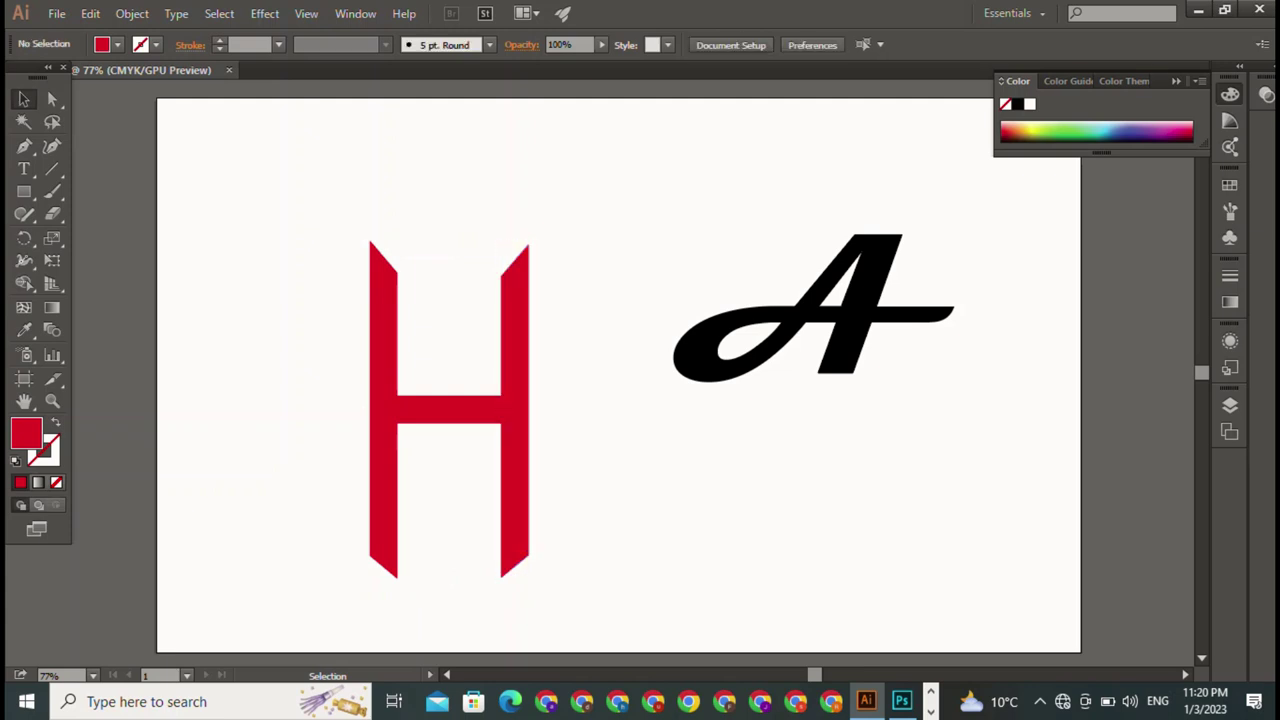
Step: Marquee-select all three H pieces together as one group
{"action": "left_click_drag", "start_coordinate": [356, 320], "coordinate": [554, 394]}
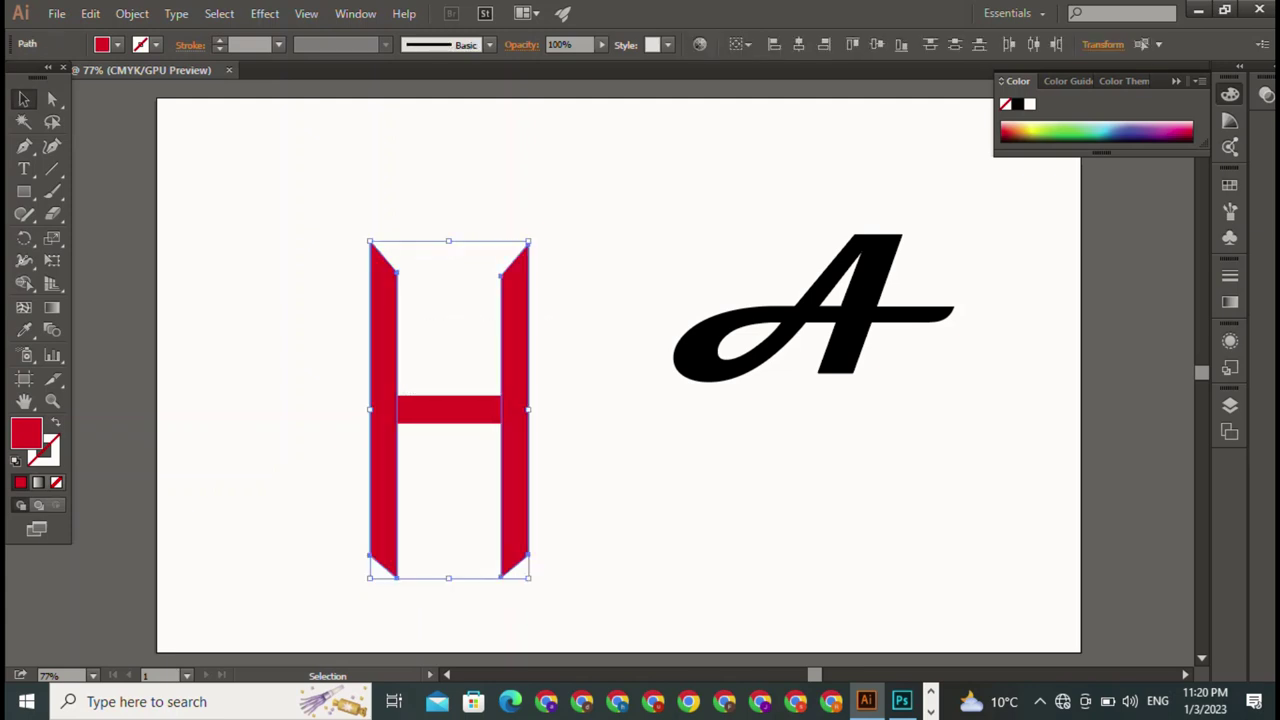
{"action": "key", "text": "ctrl+shift+a"}
{"action": "left_click", "coordinate": [515, 450]}
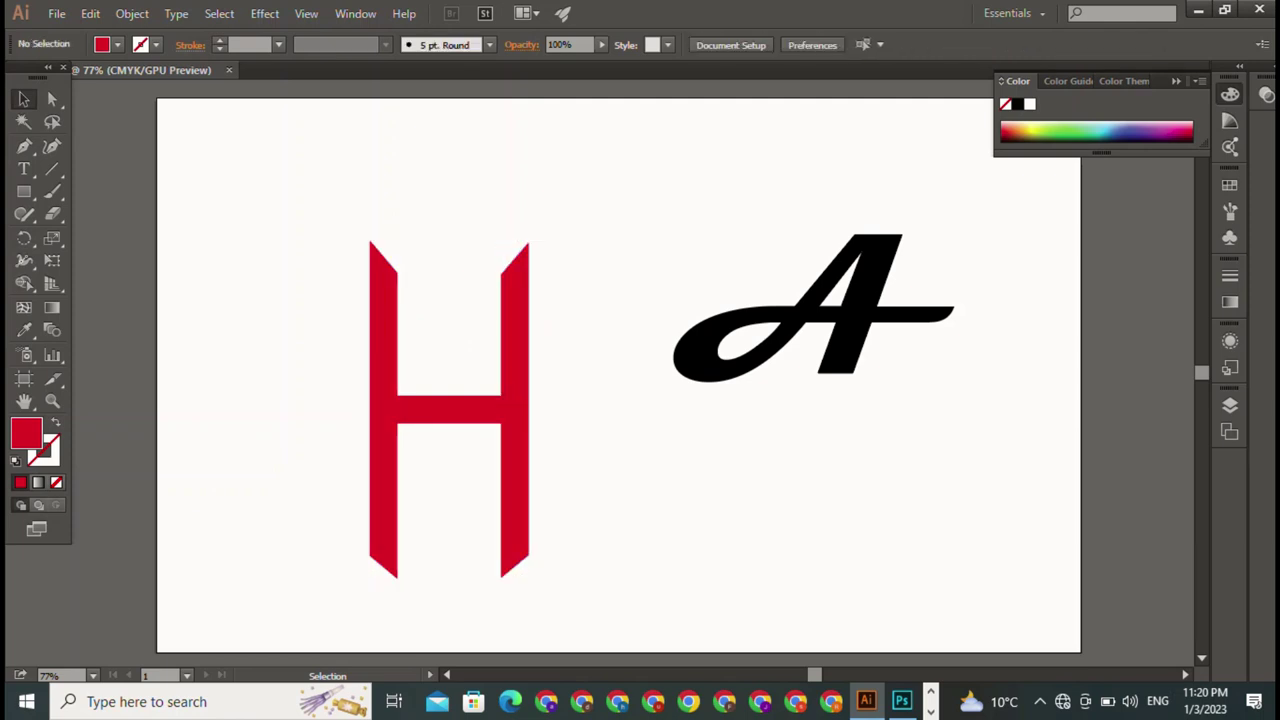
{"action": "mouse_move", "coordinate": [515, 450]}
{"action": "left_mouse_down"}
{"action": "mouse_move", "coordinate": [277, 450]}
{"action": "mouse_move", "coordinate": [515, 450]}
{"action": "left_mouse_up"}
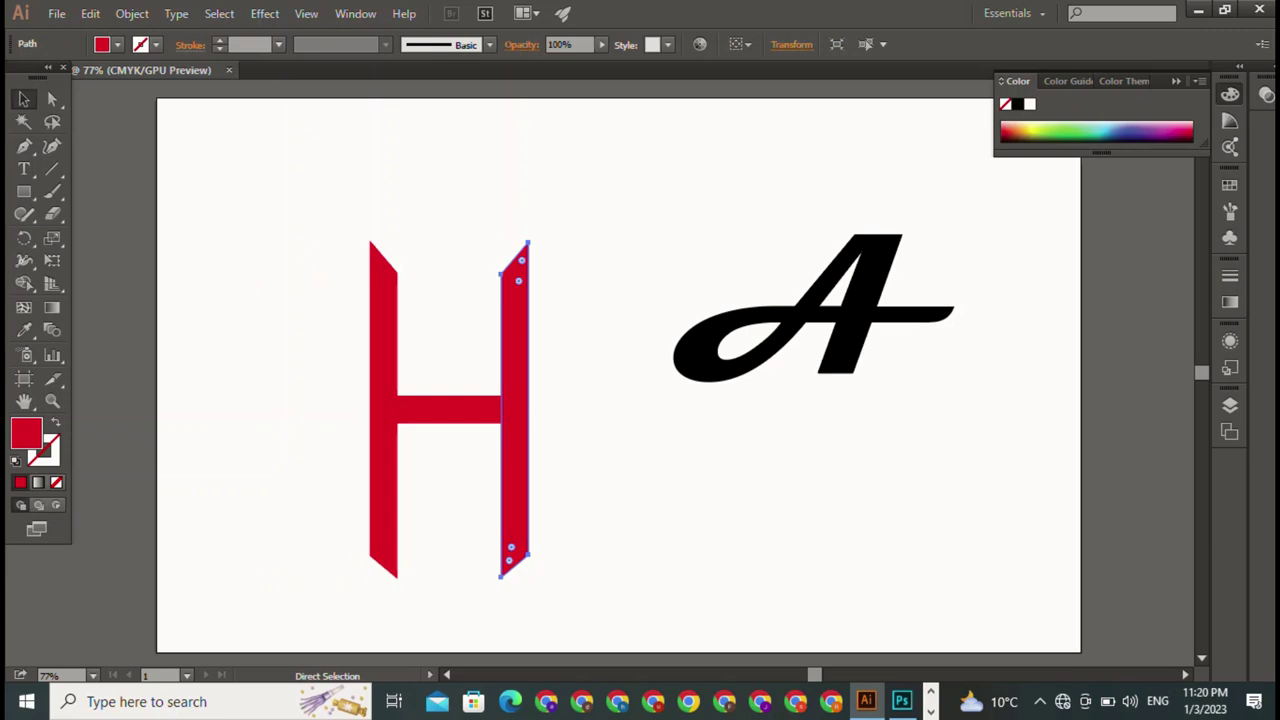
{"action": "left_click_drag", "start_coordinate": [571, 372], "coordinate": [385, 410]}
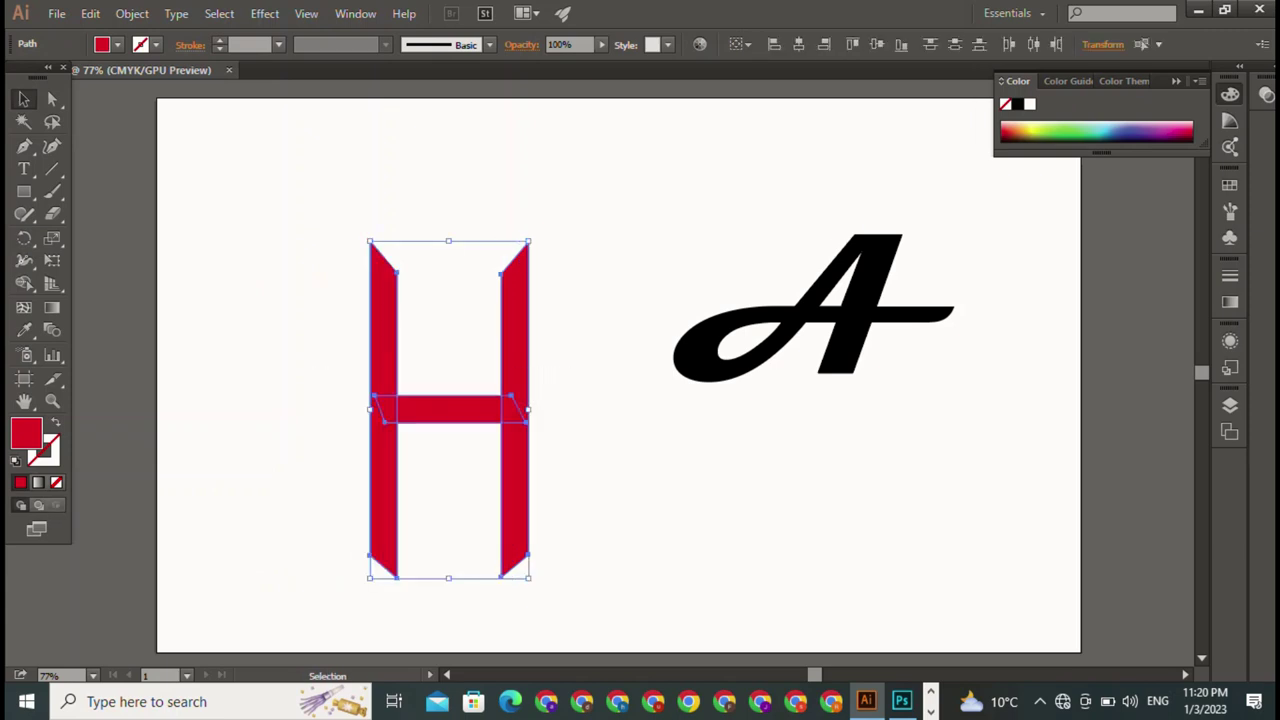
{"action": "left_click_drag", "start_coordinate": [269, 149], "coordinate": [585, 600]}
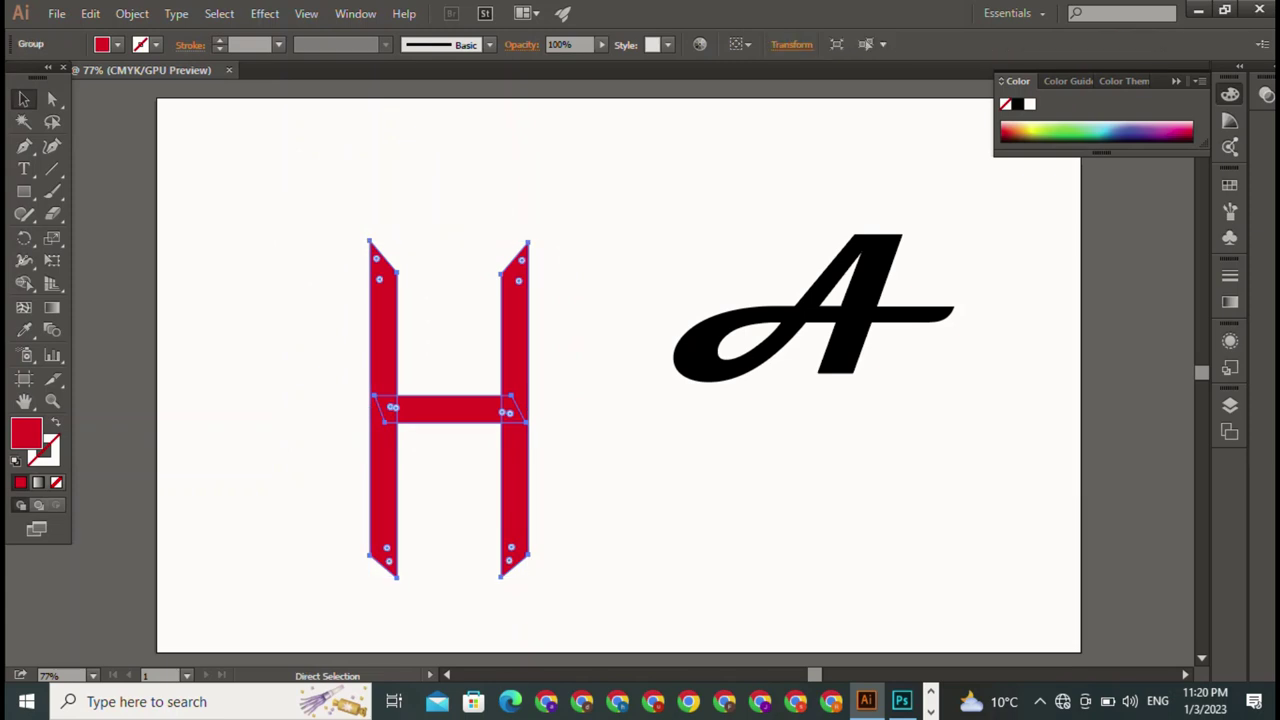
{"action": "key", "text": "ctrl+shift+a"}
{"action": "left_click_drag", "start_coordinate": [218, 404], "coordinate": [606, 438]}
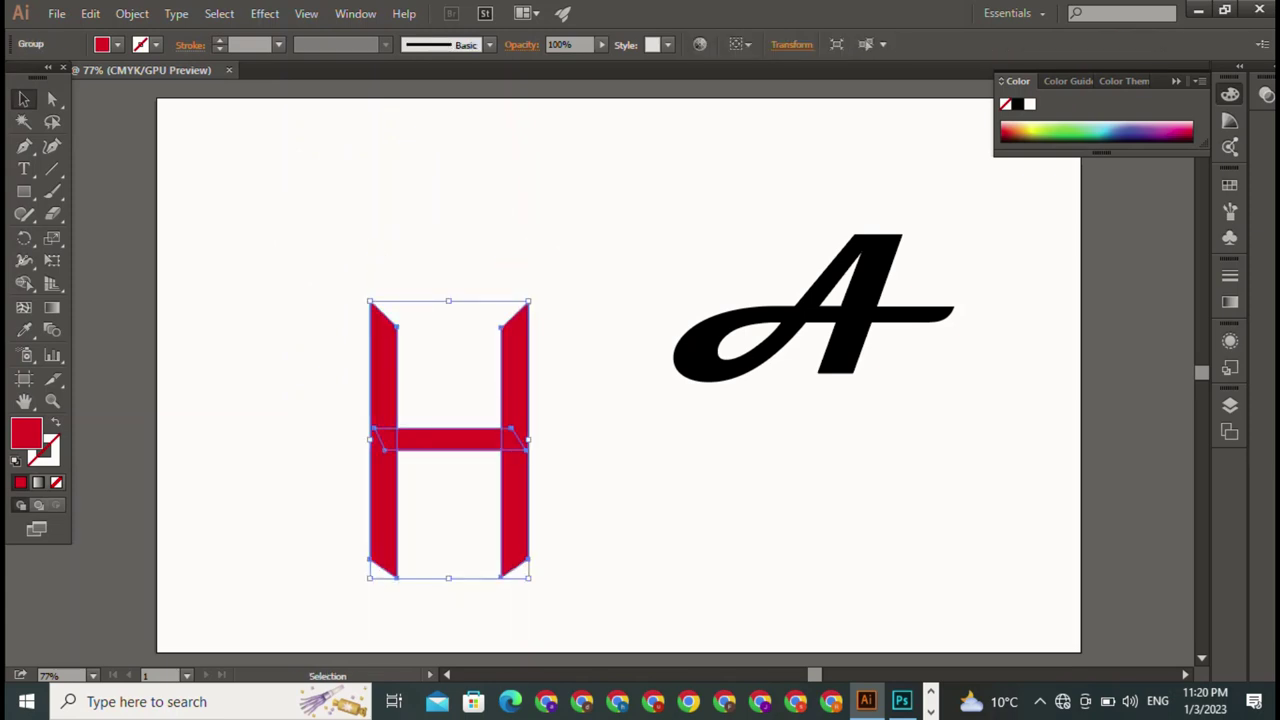
Step: Resize the script A to 375.74 pt and move it down-left so its tail meets the H
{"action": "left_click", "coordinate": [840, 300]}
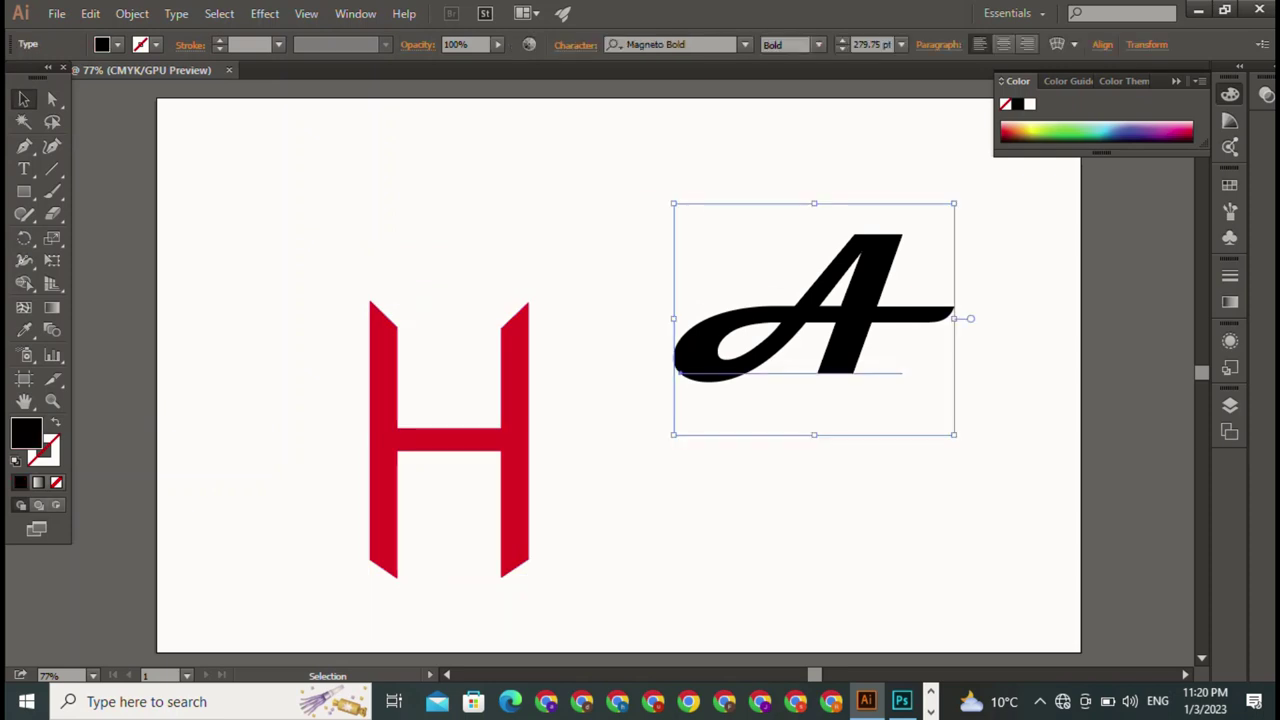
{"action": "left_click_drag", "start_coordinate": [953, 203], "coordinate": [822, 313]}
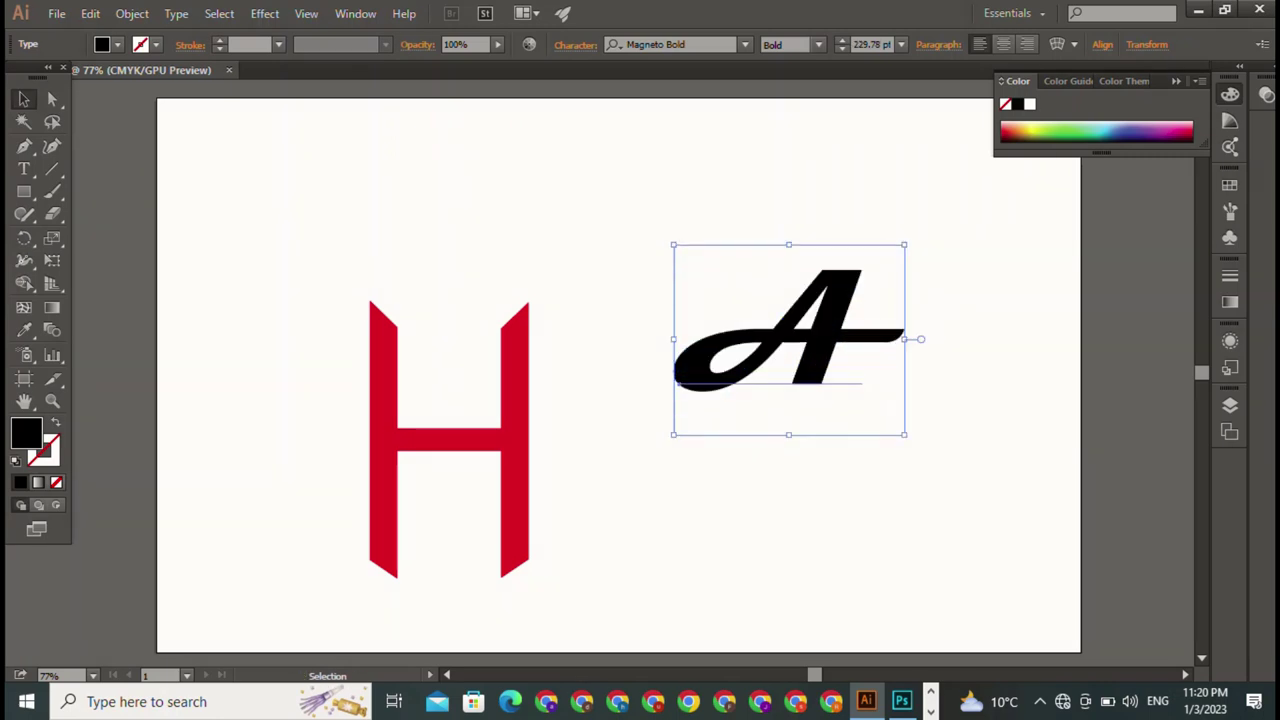
{"action": "left_click_drag", "start_coordinate": [770, 345], "coordinate": [680, 495]}
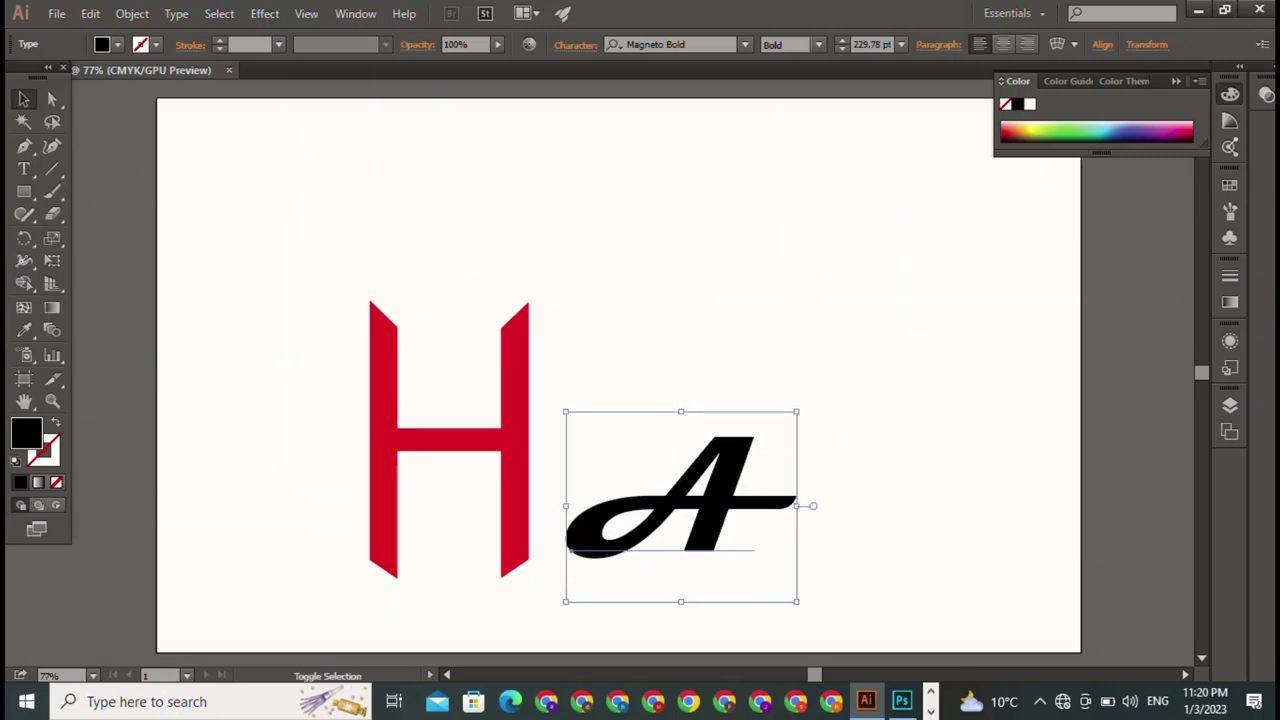
{"action": "left_click_drag", "start_coordinate": [796, 411], "coordinate": [942, 291]}
{"action": "left_click_drag", "start_coordinate": [800, 420], "coordinate": [777, 448]}
{"action": "key", "text": "ctrl+shift+a"}
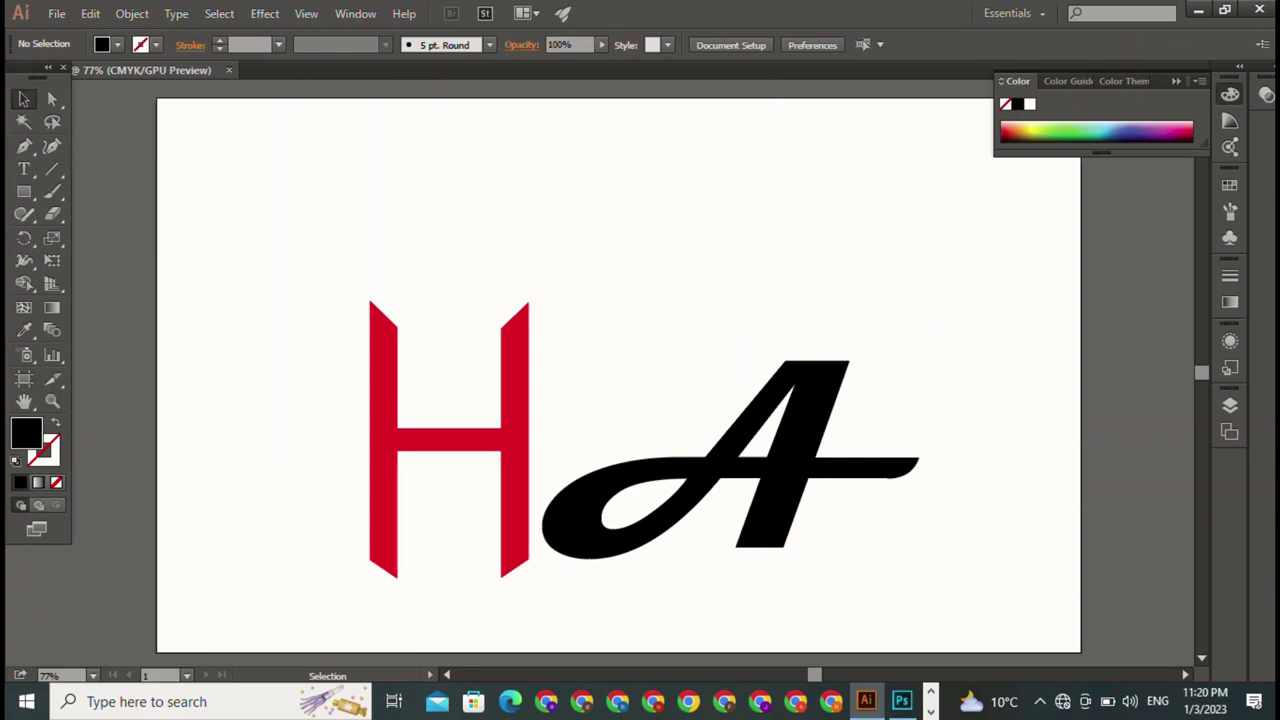
{"action": "key", "text": "ctrl+z"}
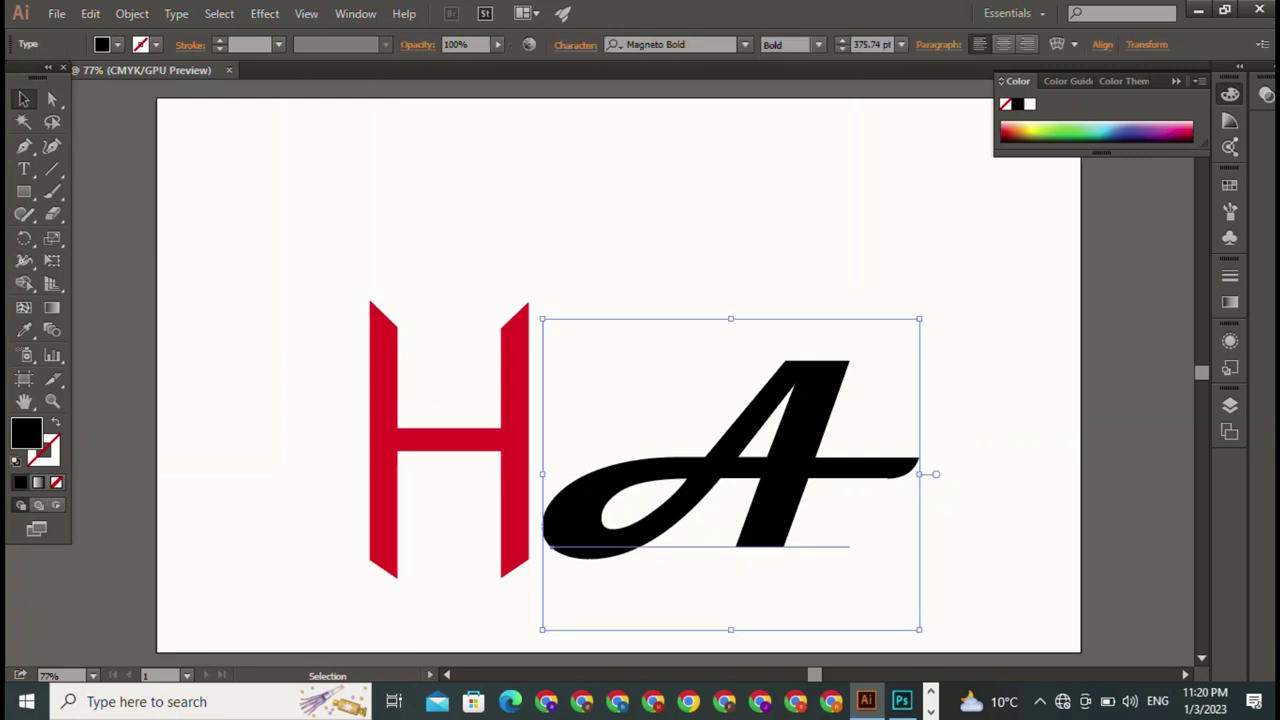
{"action": "key", "text": "ctrl+shift+a"}
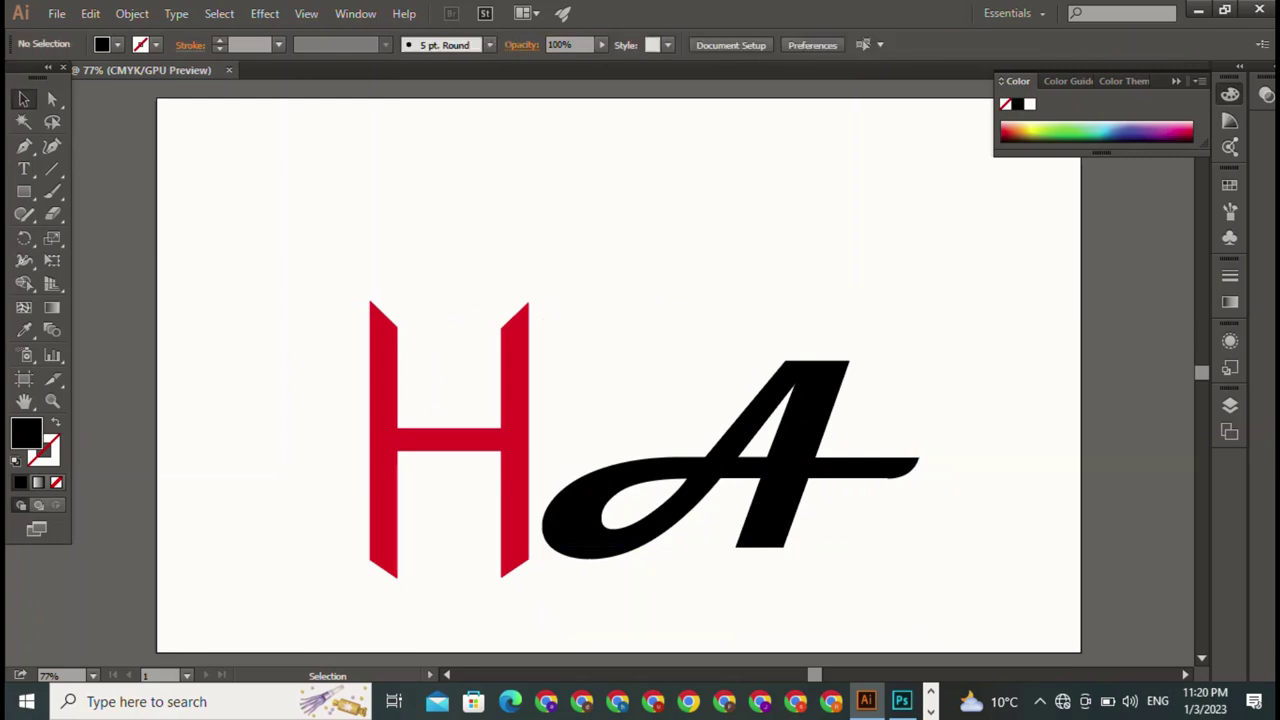
{"action": "left_click", "coordinate": [383, 440]}
Step: Move the script A to the left and the red H to its right
{"action": "double_click", "coordinate": [383, 440]}
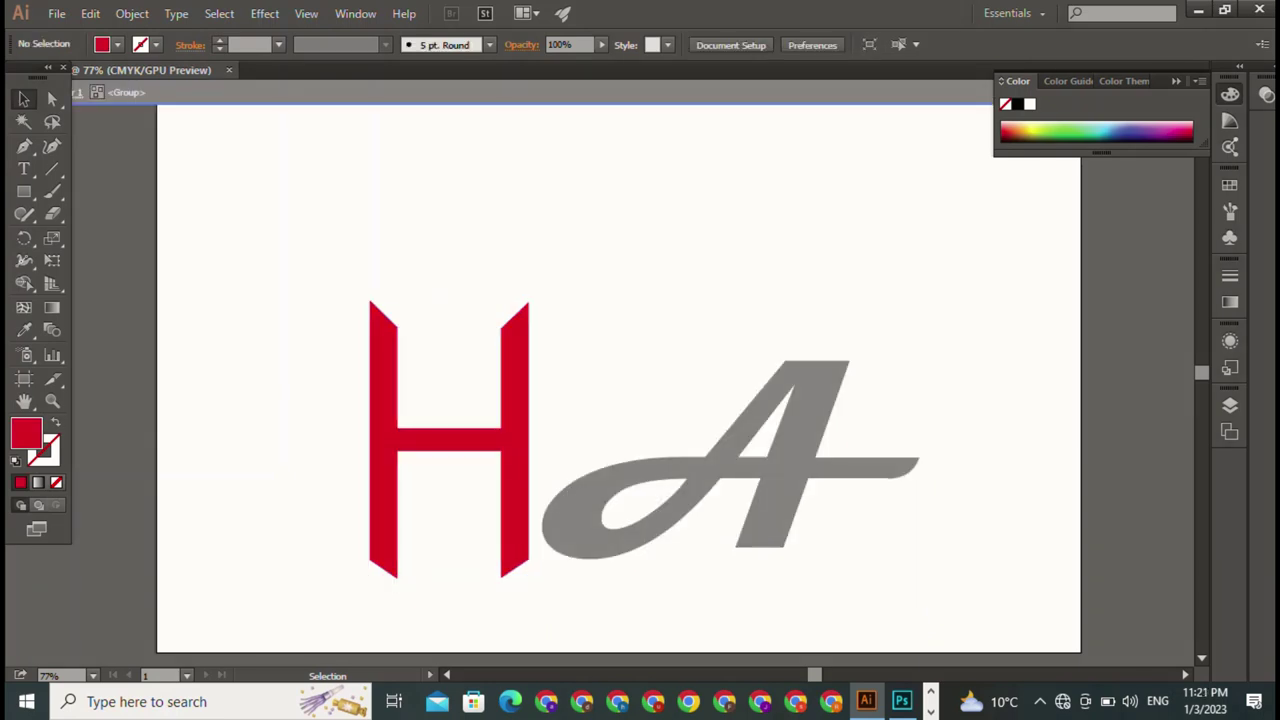
{"action": "key", "text": "Escape"}
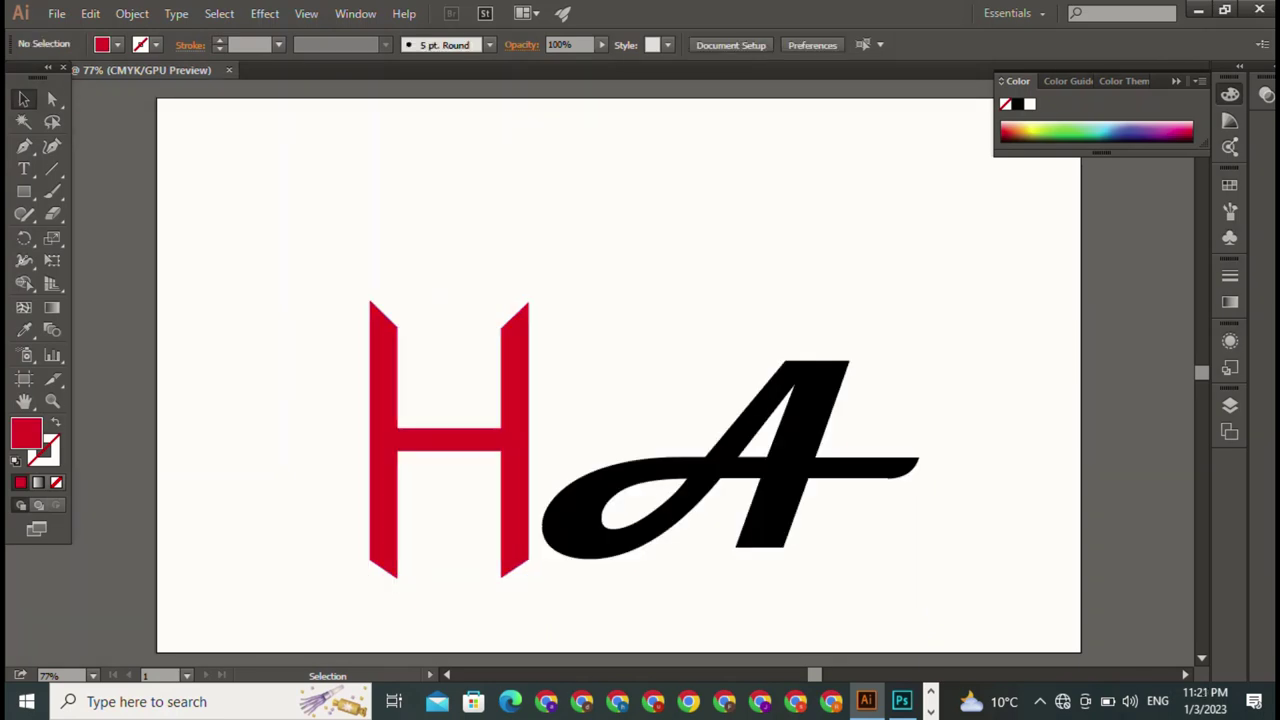
{"action": "left_click", "coordinate": [790, 450]}
{"action": "left_click_drag", "start_coordinate": [790, 450], "coordinate": [391, 478]}
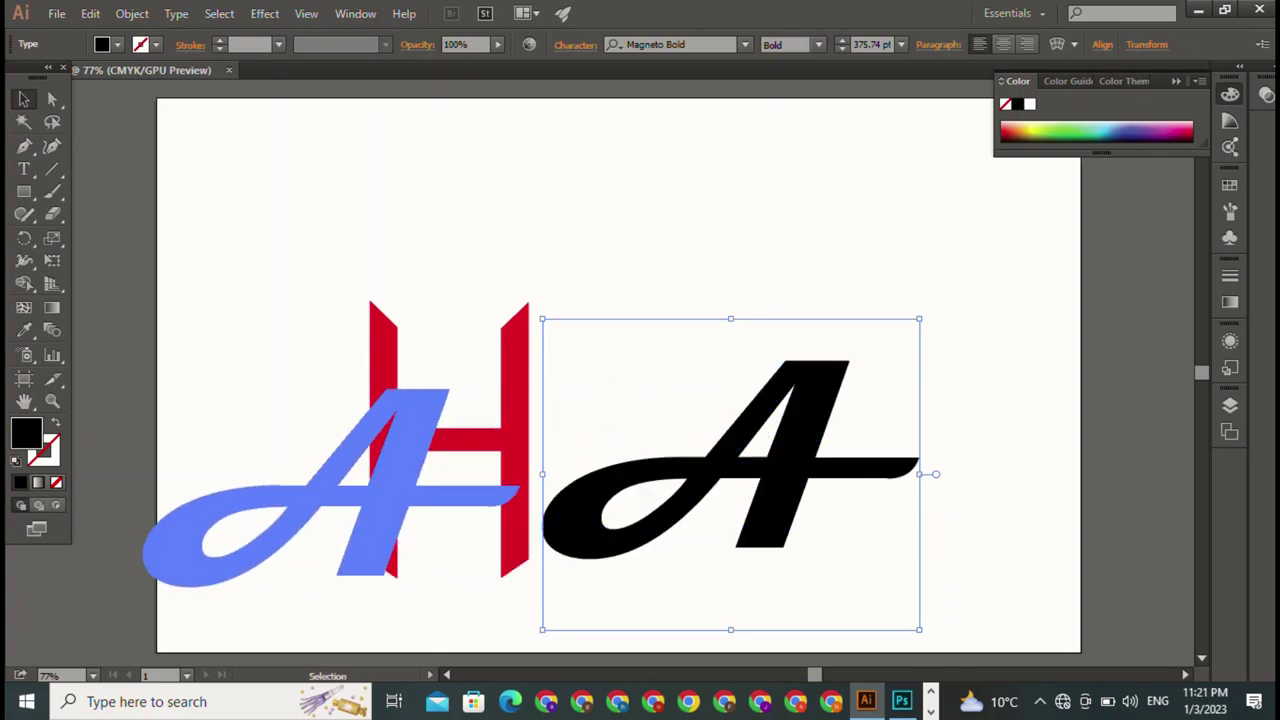
{"action": "left_click_drag", "start_coordinate": [516, 490], "coordinate": [838, 458]}
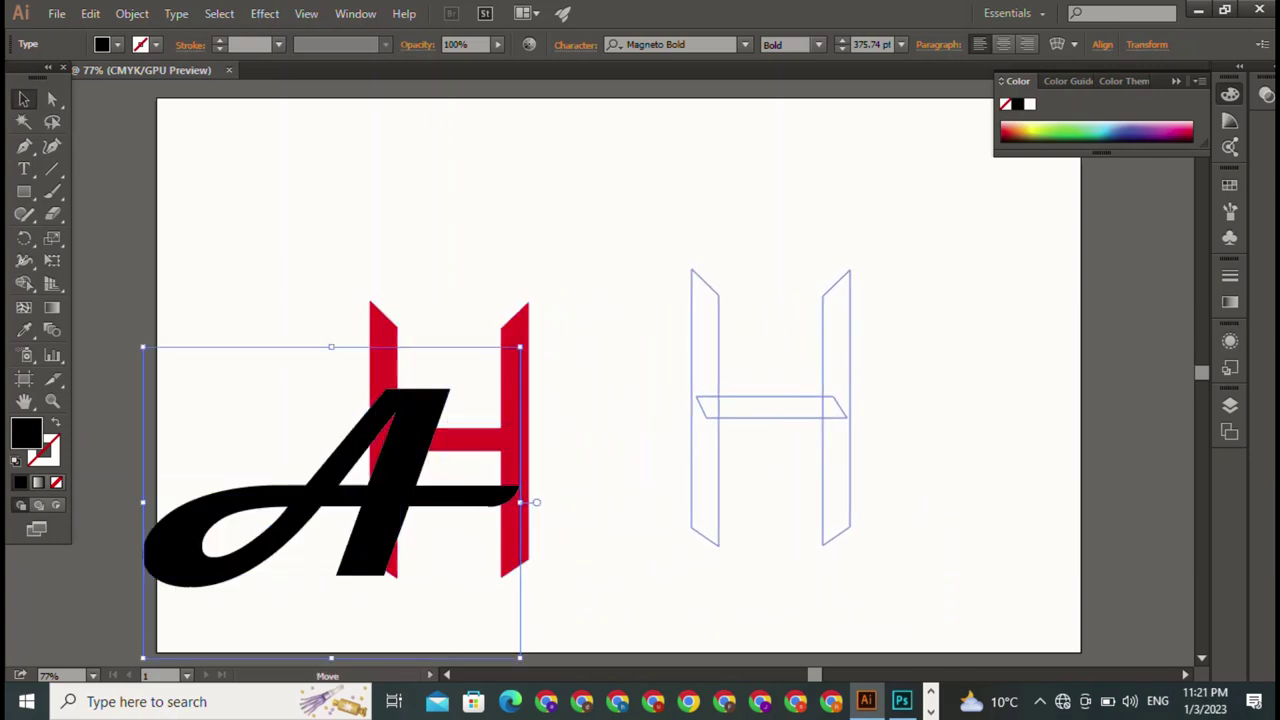
{"action": "left_click_drag", "start_coordinate": [500, 495], "coordinate": [648, 447]}
Step: Shrink the H into a small letter and place it right of the A's crossbar tail
{"action": "left_click", "coordinate": [836, 450]}
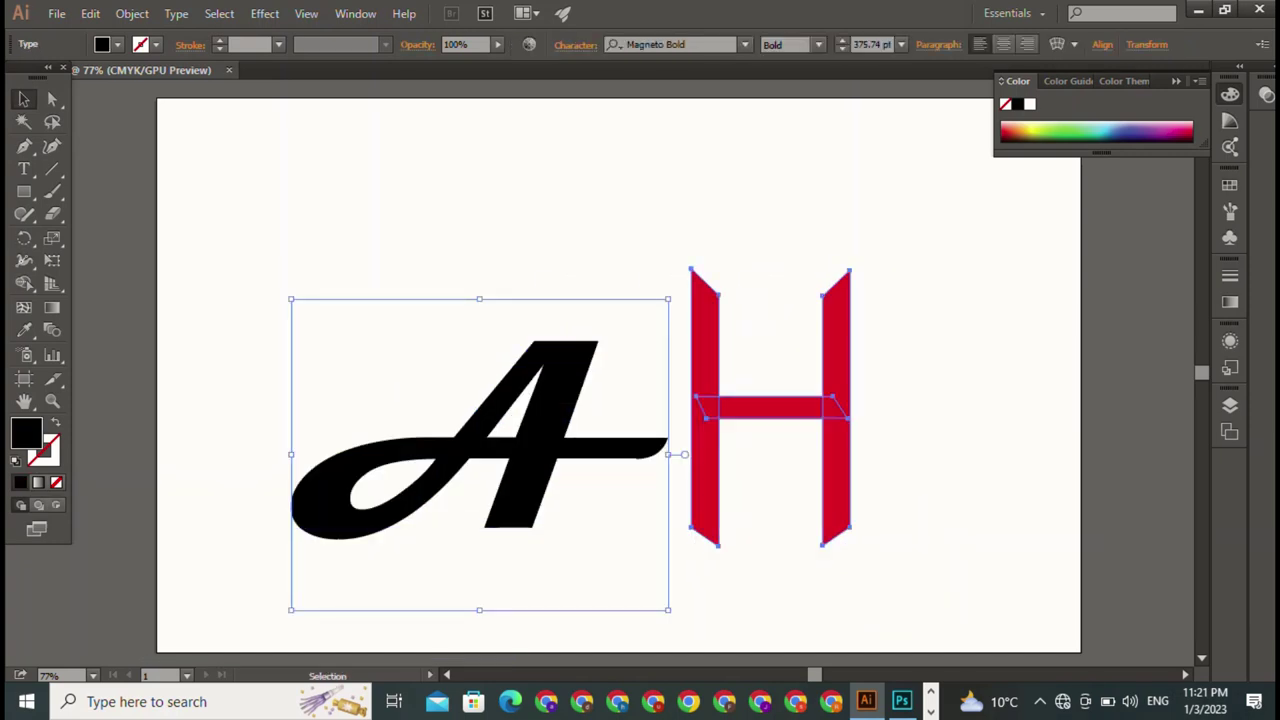
{"action": "left_click_drag", "start_coordinate": [770, 268], "coordinate": [770, 345]}
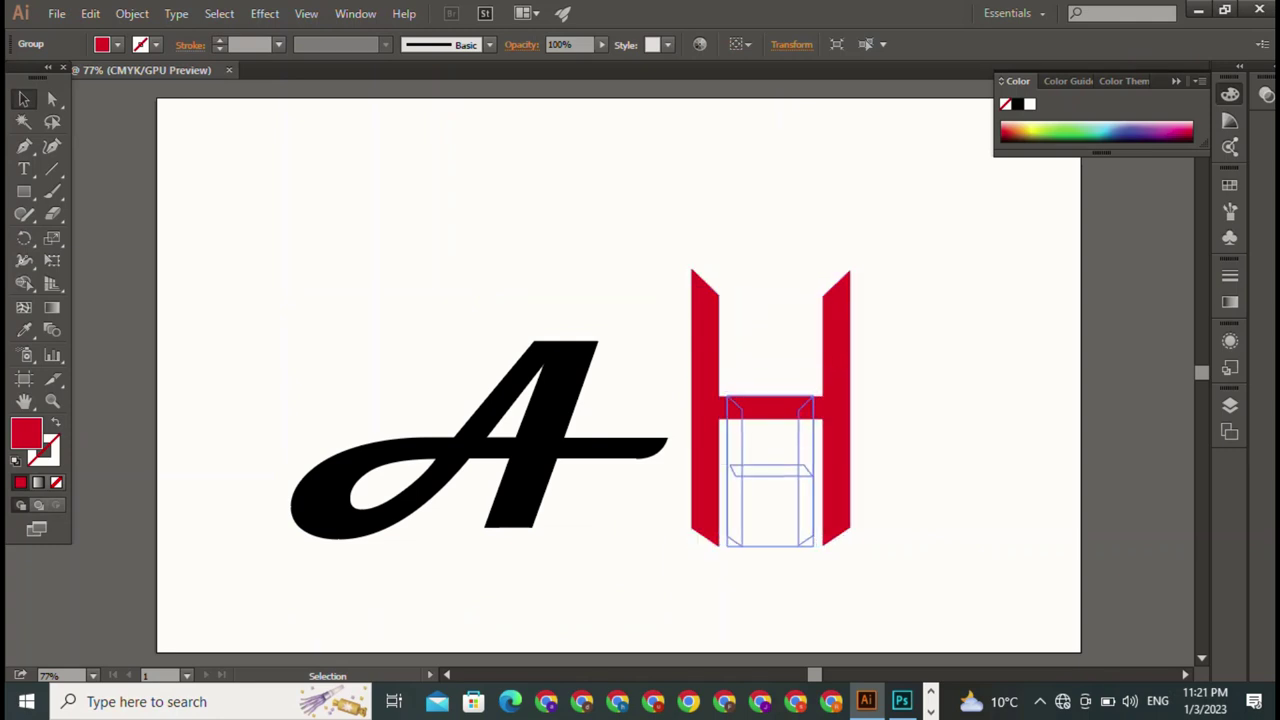
{"action": "left_click_drag", "start_coordinate": [770, 345], "coordinate": [770, 413]}
{"action": "left_click_drag", "start_coordinate": [770, 480], "coordinate": [626, 373]}
{"action": "key", "text": "ctrl+shift+a"}
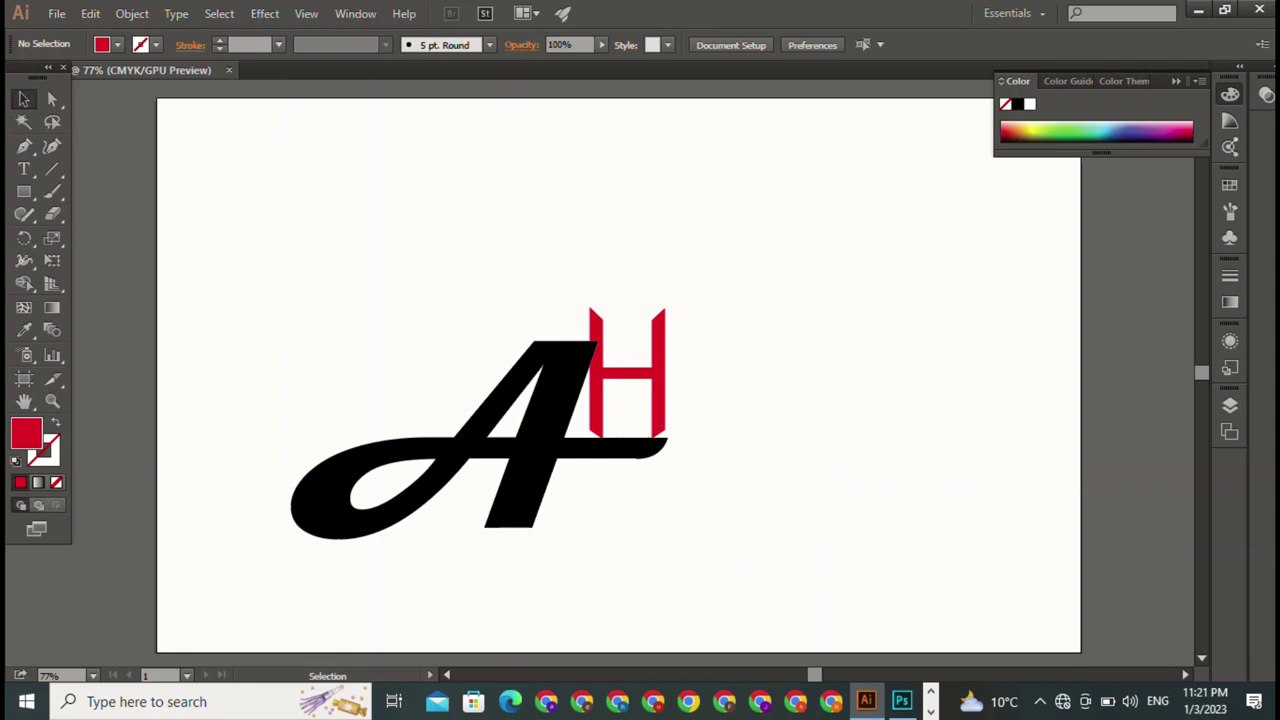
{"action": "left_click_drag", "start_coordinate": [627, 372], "coordinate": [846, 372]}
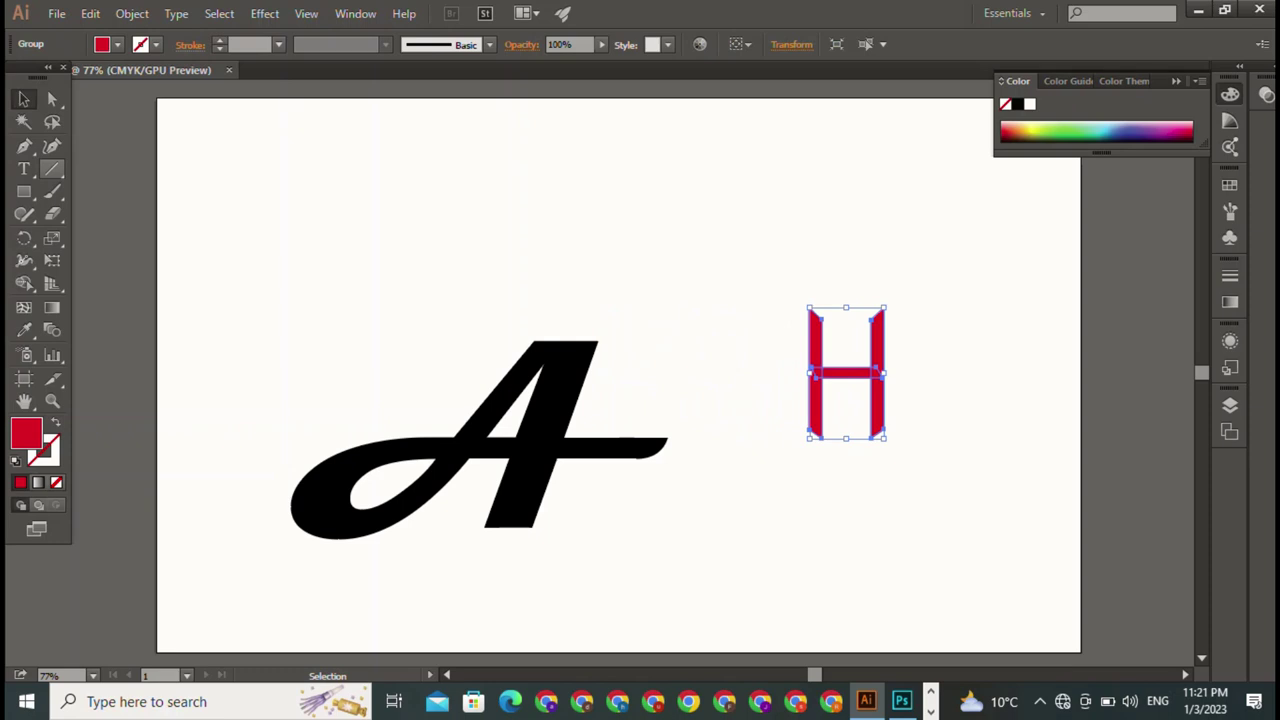
Step: Switch to the Pen tool and zoom in on the A's crossbar end
{"action": "key", "text": "t"}
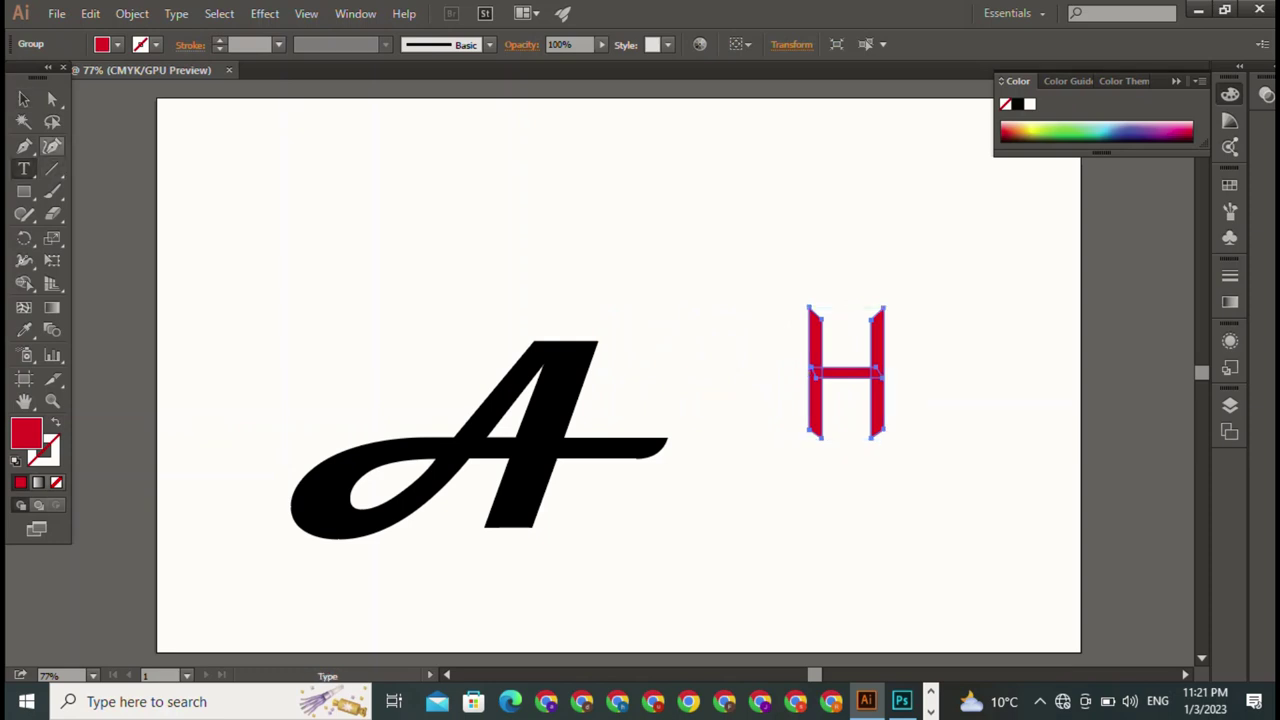
{"action": "key", "text": "p"}
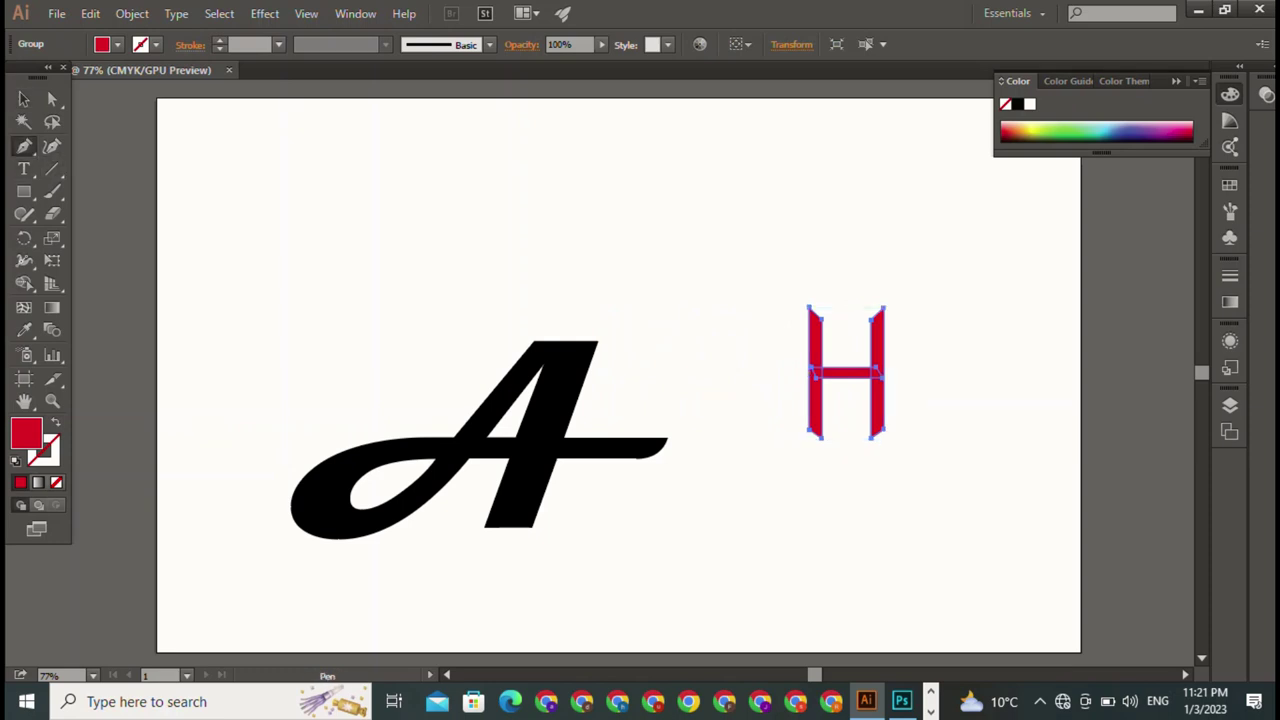
{"action": "key", "text": "ctrl+plus"}
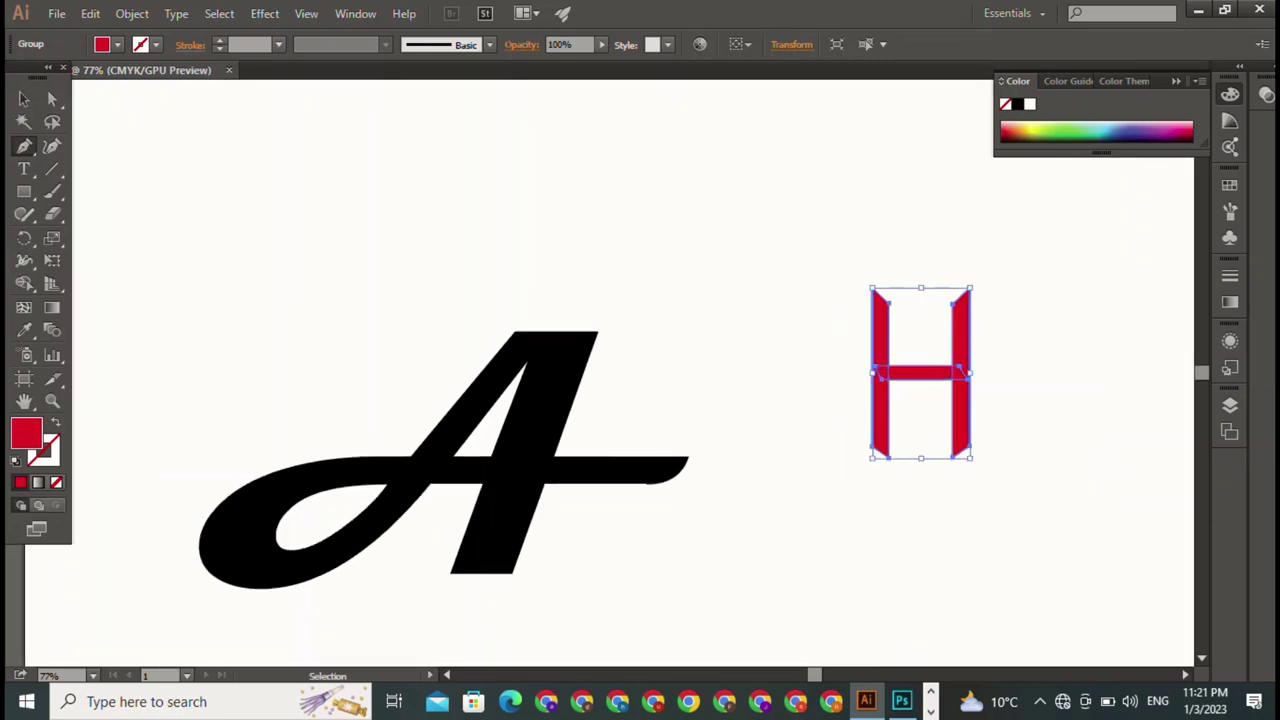
{"action": "key", "text": "ctrl+plus"}
{"action": "key", "text": "ctrl+plus"}
{"action": "key", "text": "ctrl+plus"}
Step: Draw a closed rectangular bar extending past the right end of the A's crossbar
{"action": "scroll", "coordinate": [640, 370], "scroll_direction": "down", "scroll_amount": 3}
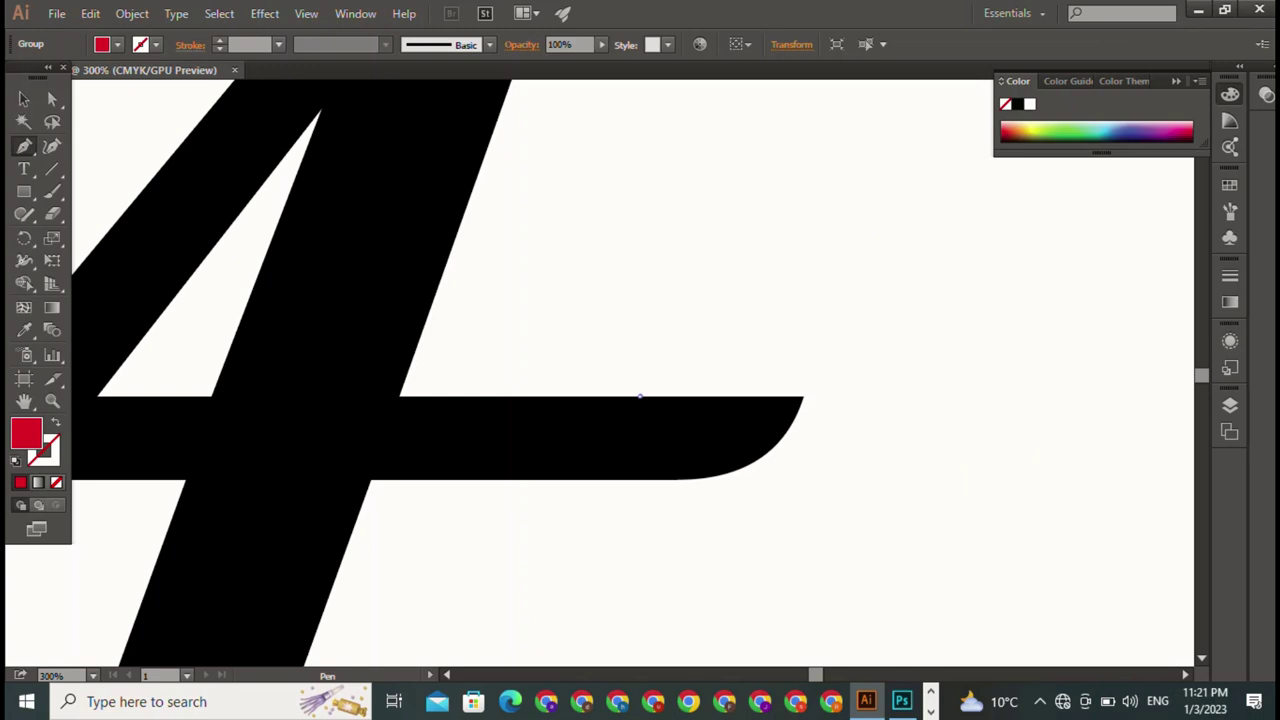
{"action": "left_click", "coordinate": [925, 396], "text": "shift"}
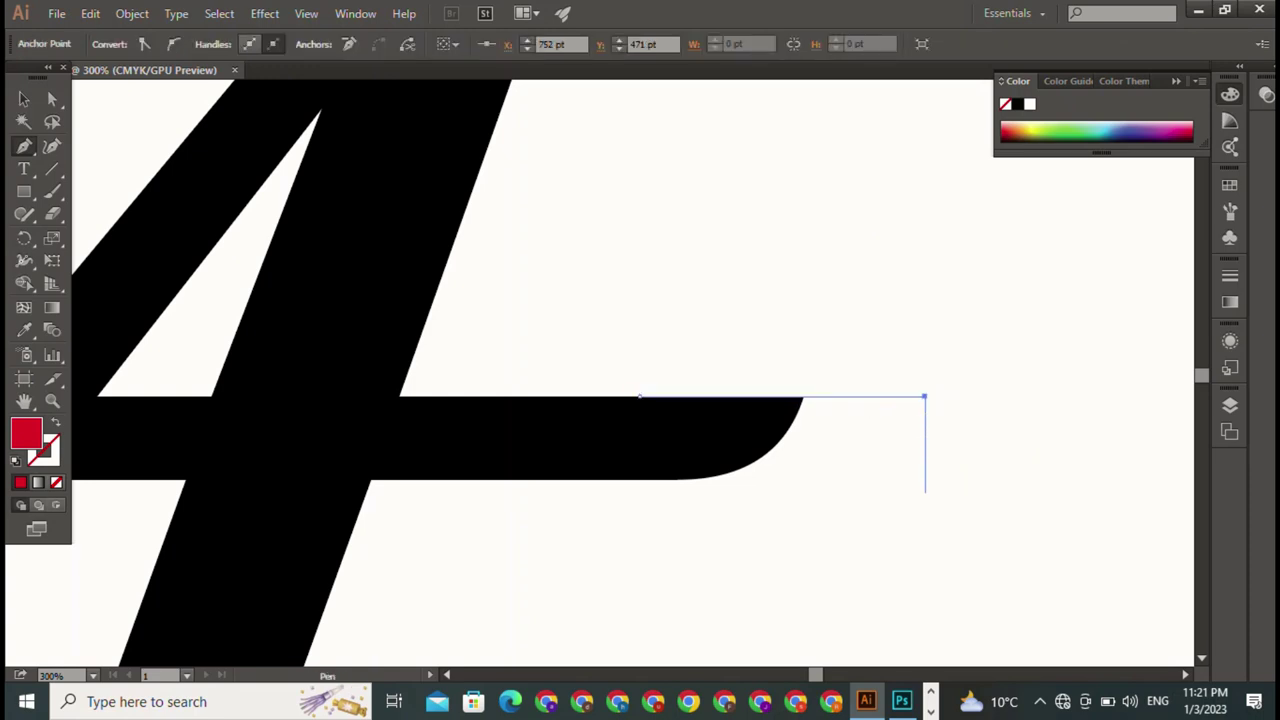
{"action": "left_click", "coordinate": [925, 469]}
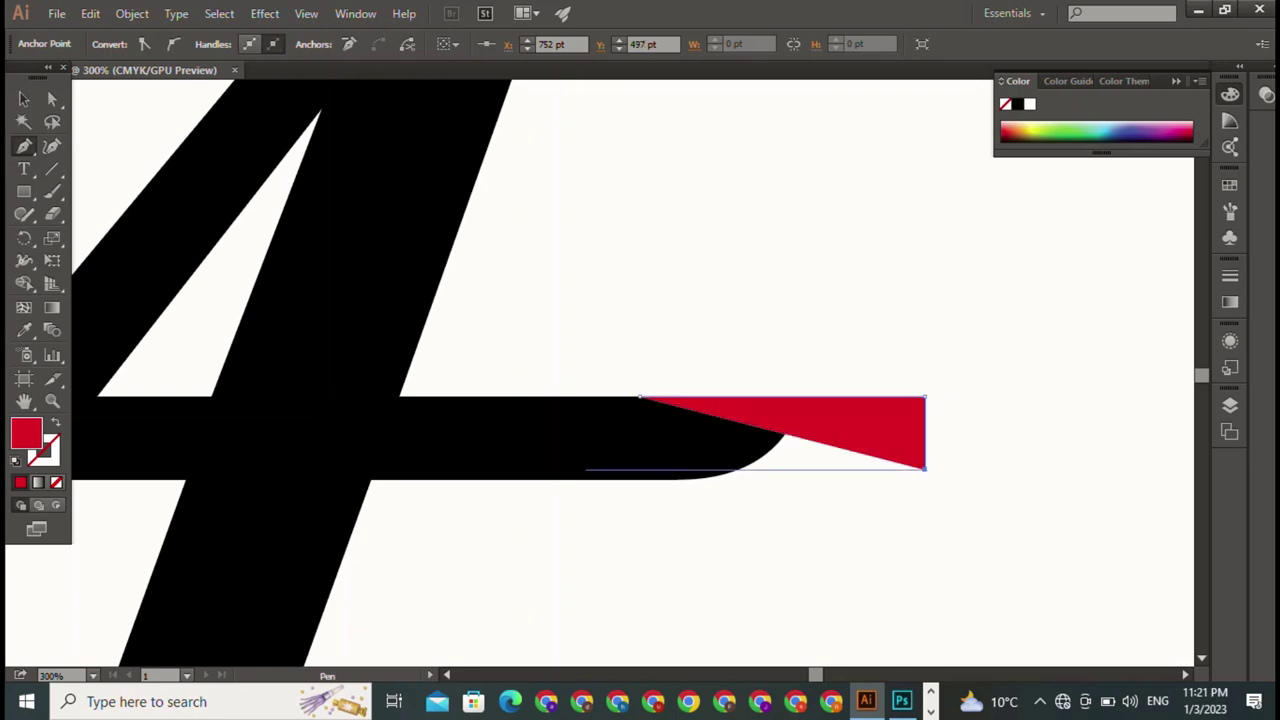
{"action": "key", "text": "ctrl+z"}
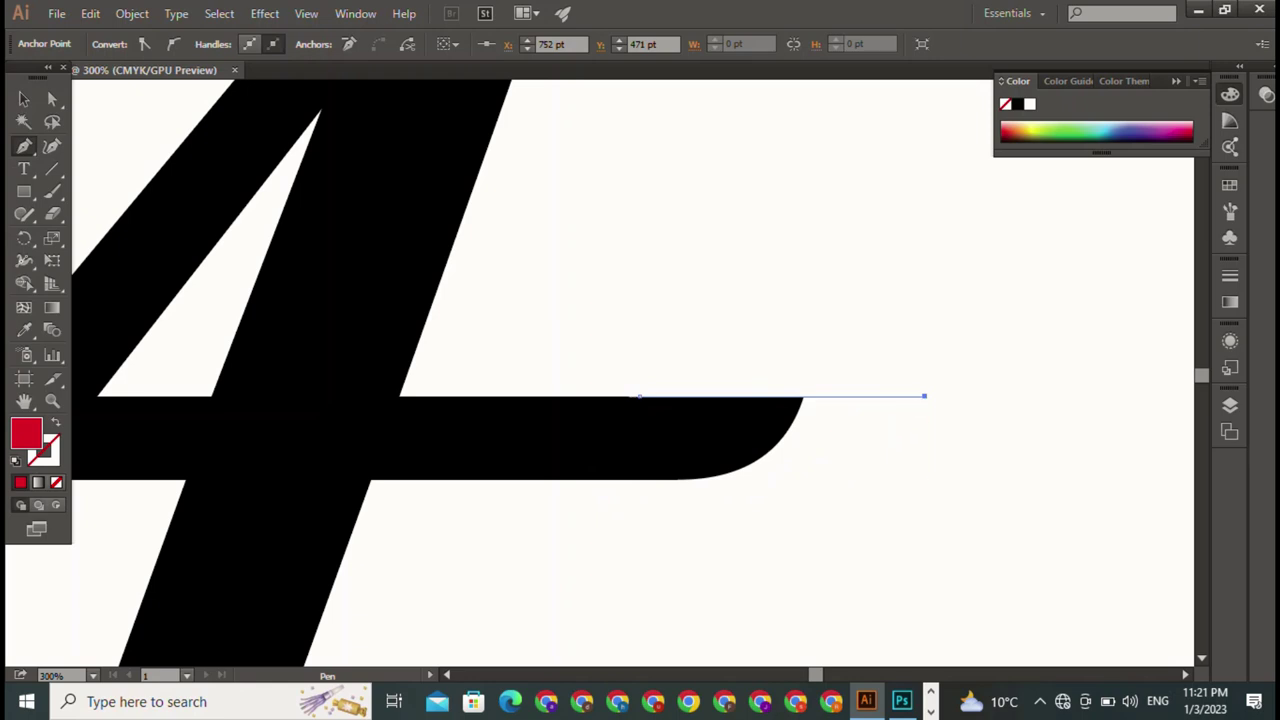
{"action": "left_click", "coordinate": [632, 396]}
{"action": "key", "text": "ctrl"}
{"action": "left_click", "coordinate": [924, 396]}
{"action": "left_click", "coordinate": [924, 482]}
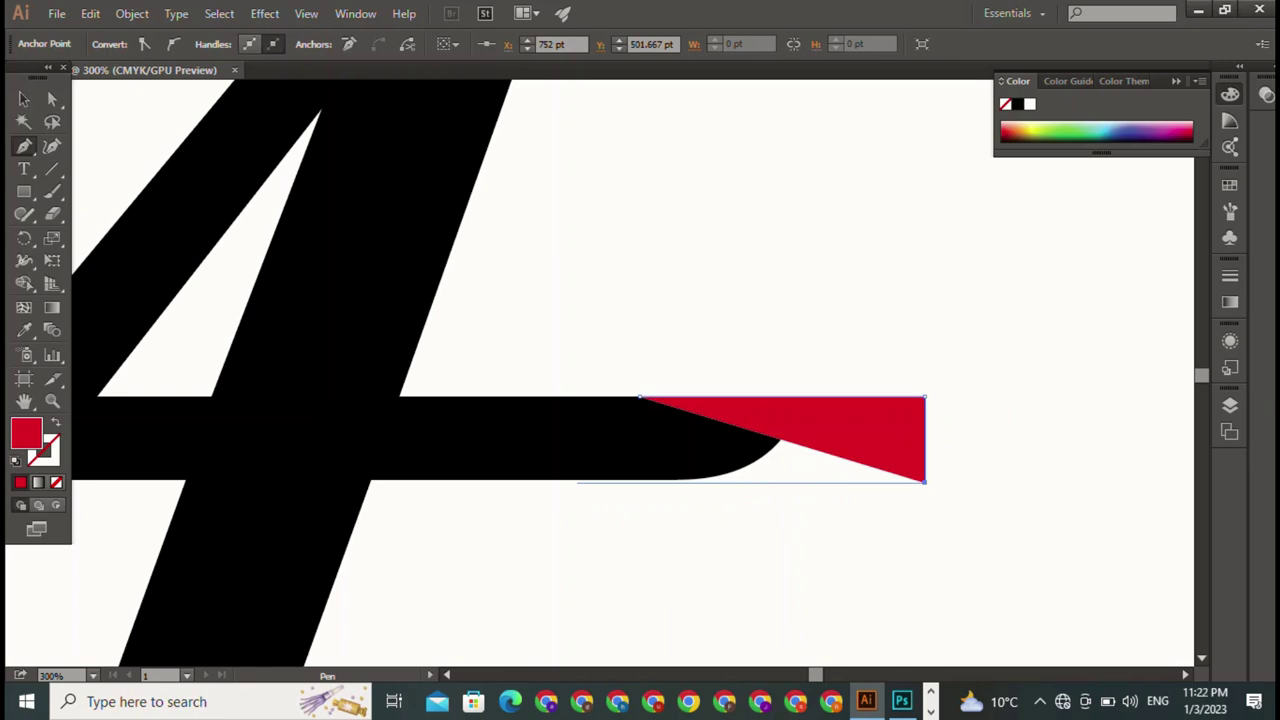
{"action": "left_click", "coordinate": [576, 482]}
{"action": "left_click", "coordinate": [577, 398]}
{"action": "key", "text": "ctrl+z"}
{"action": "key", "text": "ctrl+z"}
{"action": "left_click", "coordinate": [639, 482]}
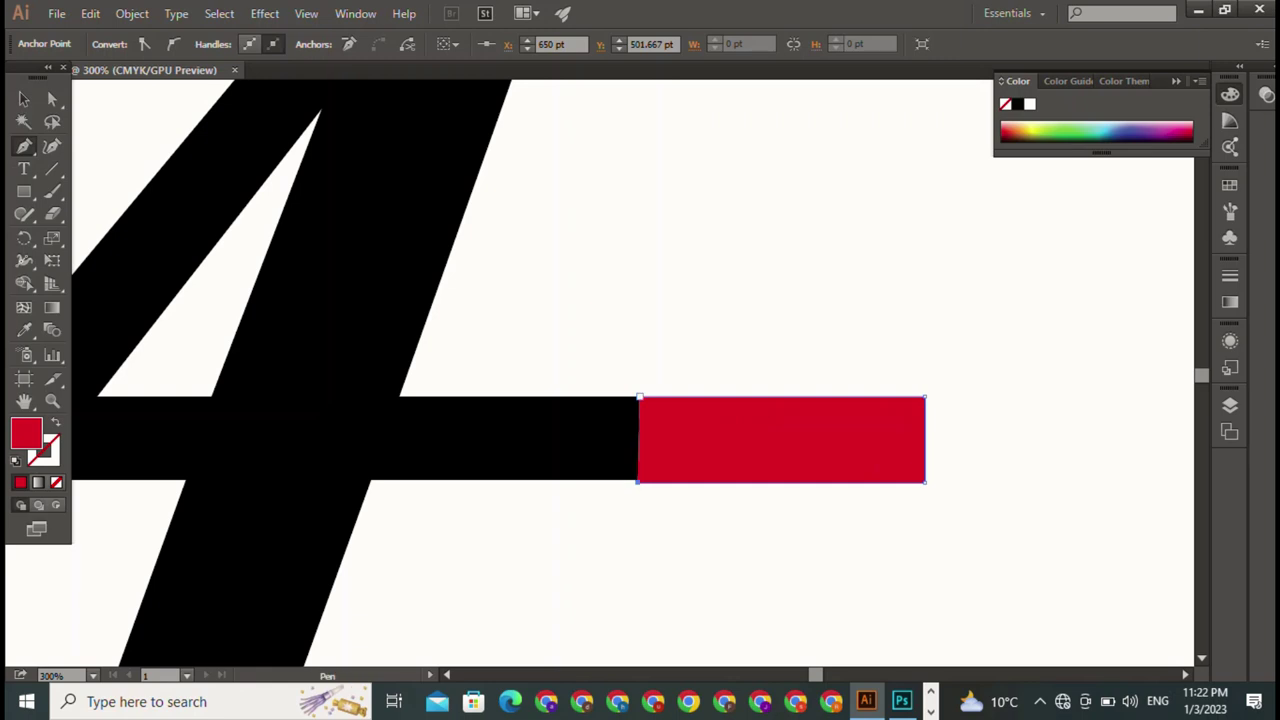
{"action": "left_click", "coordinate": [639, 397]}
Step: Sample the A's black with the Eyedropper, then reselect the red extension bar
{"action": "key", "text": "v"}
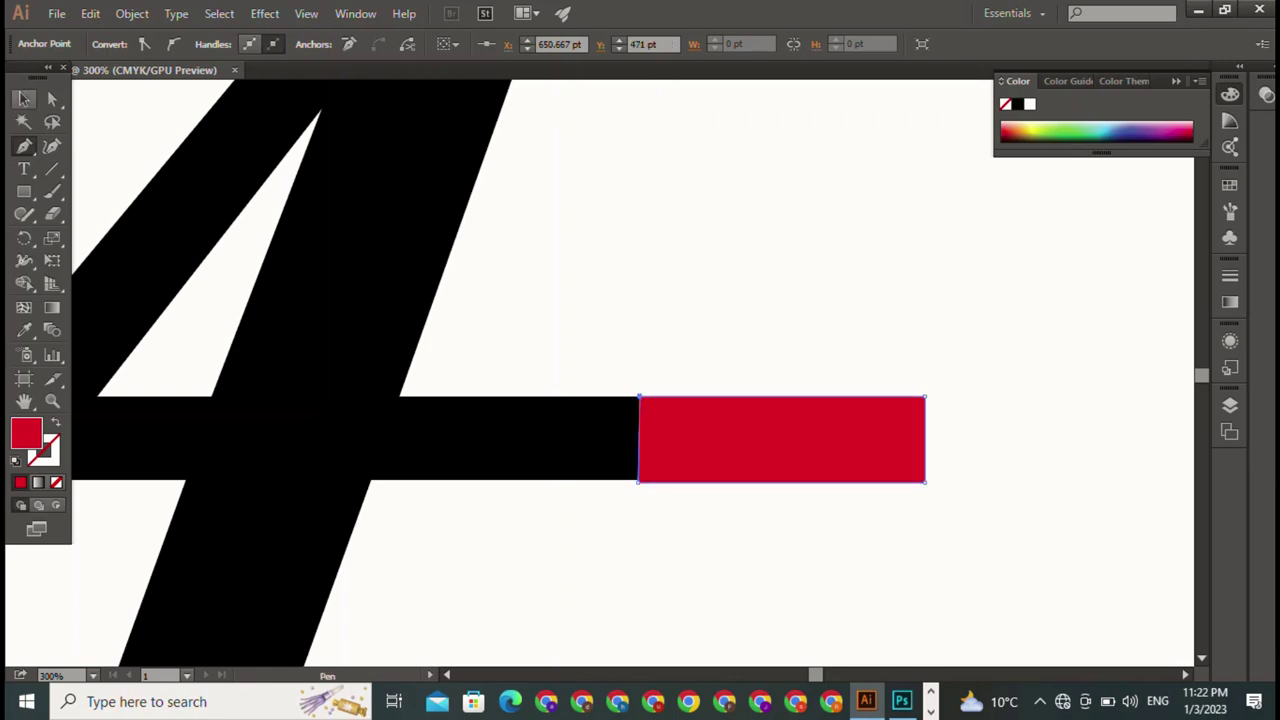
{"action": "key", "text": "ctrl+shift+a"}
{"action": "key", "text": "i"}
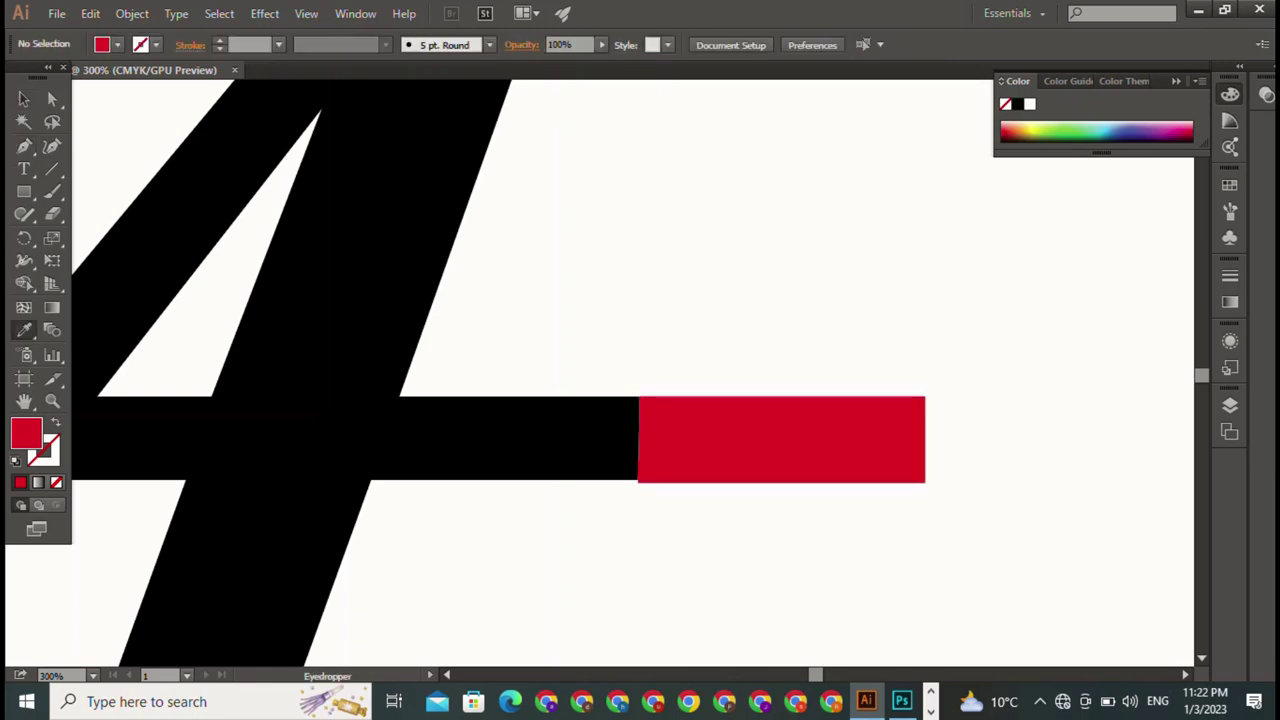
{"action": "left_click", "coordinate": [500, 440]}
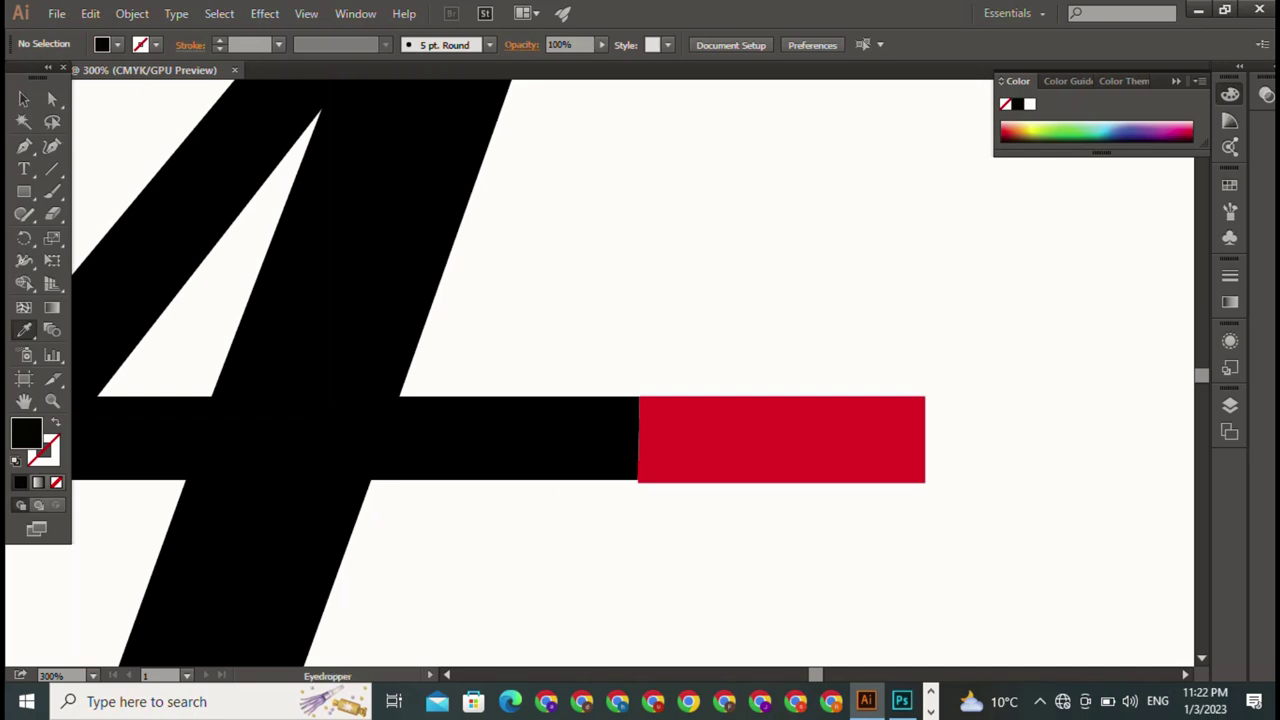
{"action": "key", "text": "v"}
{"action": "double_click", "coordinate": [812, 462]}
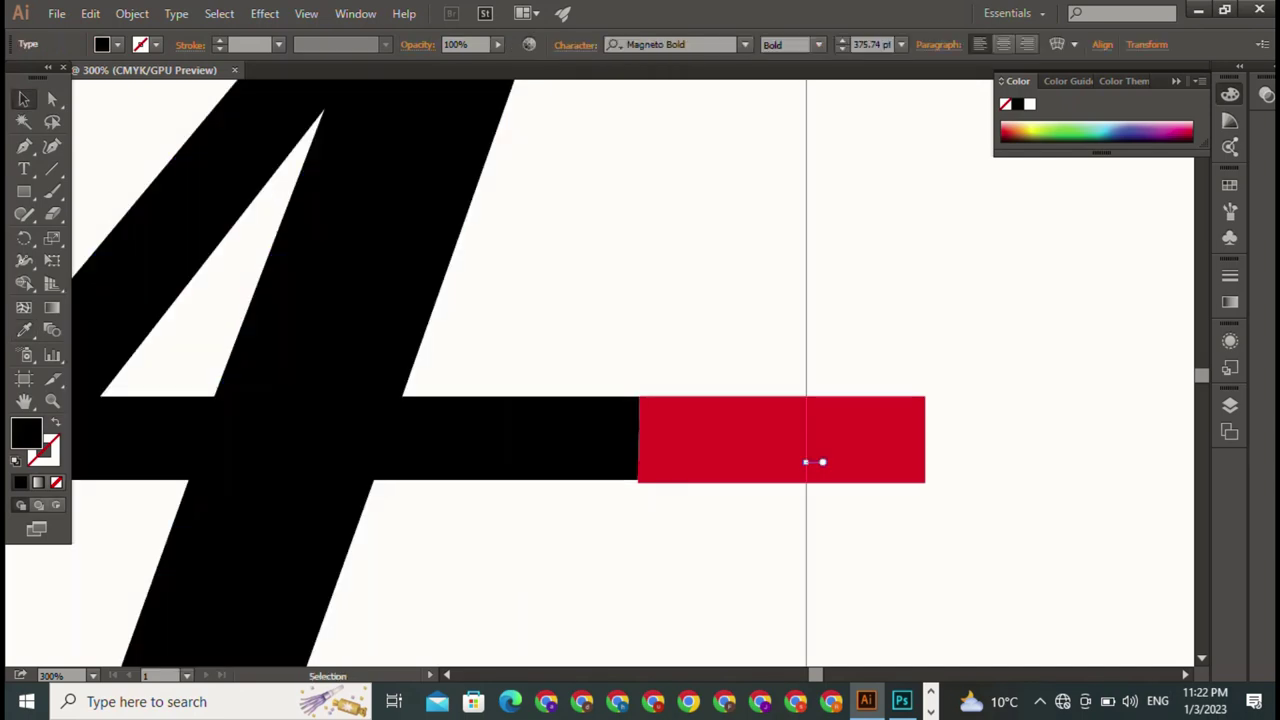
{"action": "left_click", "coordinate": [814, 462]}
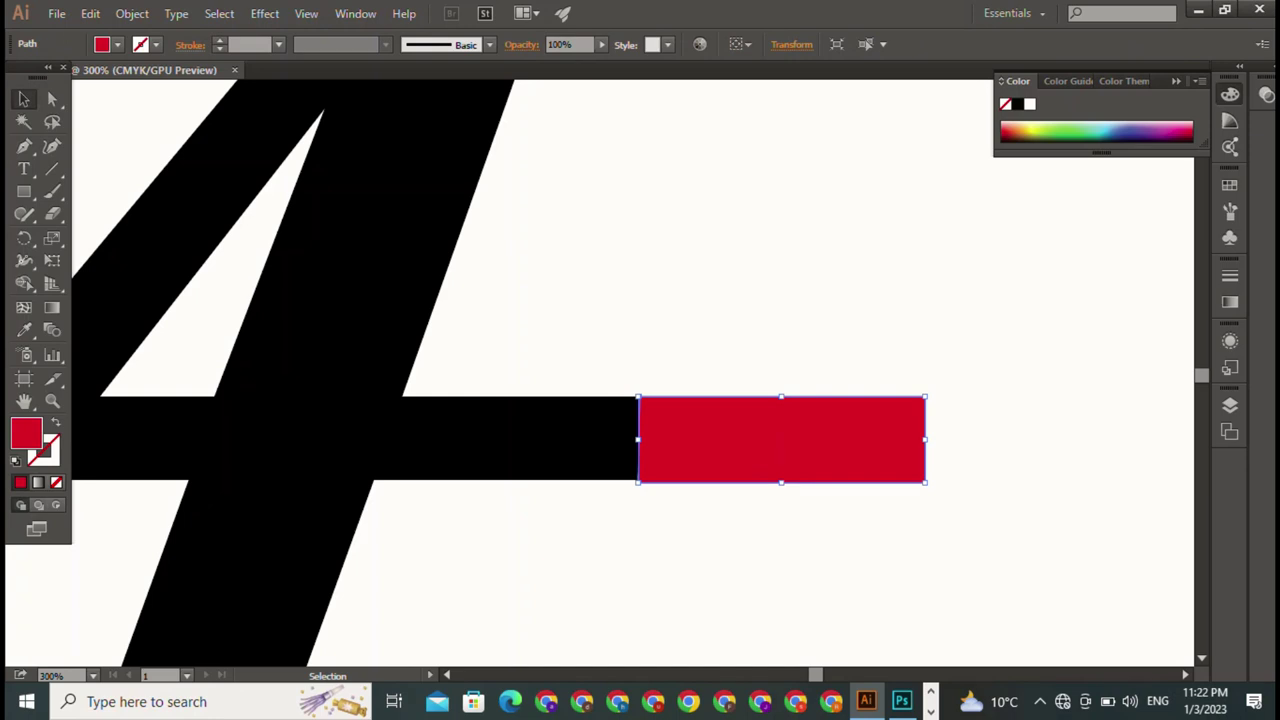
Step: Fill the extension bar with the A's black using the Eyedropper
{"action": "key", "text": "i"}
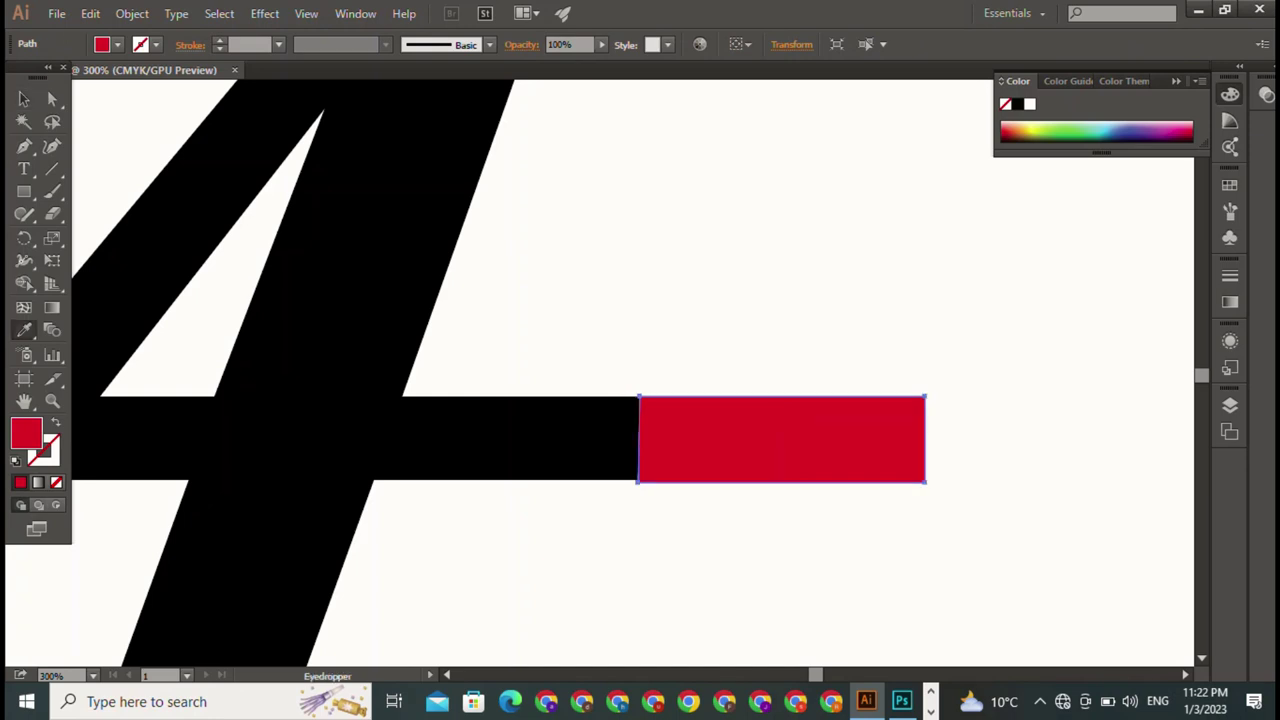
{"action": "left_click", "coordinate": [500, 440]}
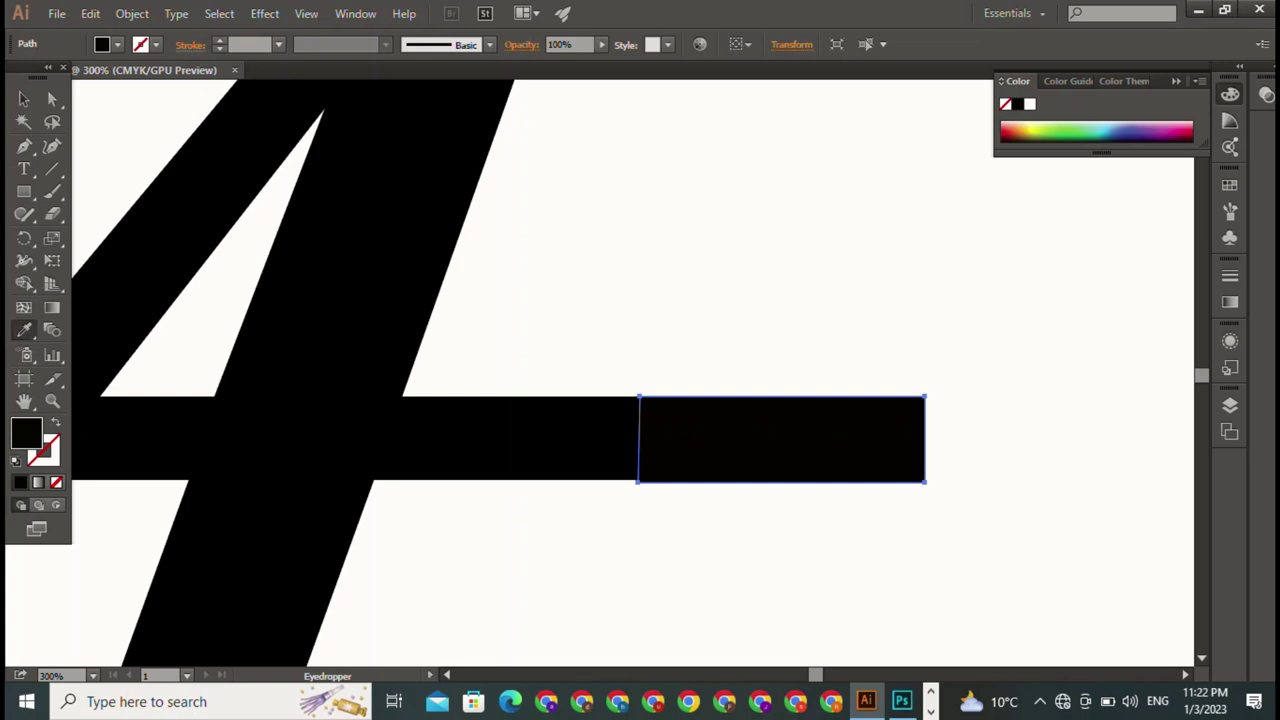
{"action": "key", "text": "v"}
{"action": "key", "text": "ctrl+shift+a"}
Step: Move the black bar down so its bottom edge sits flush with the crossbar
{"action": "left_click", "coordinate": [781, 440]}
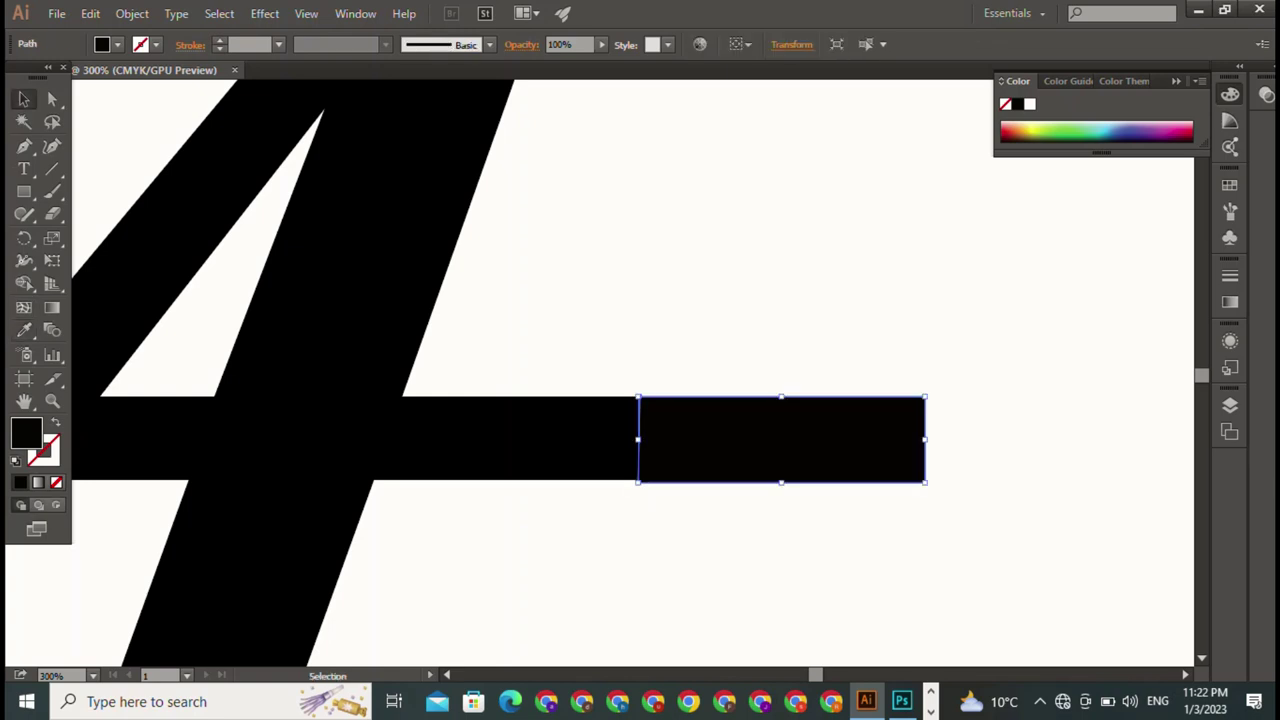
{"action": "key", "text": "ctrl+shift+a"}
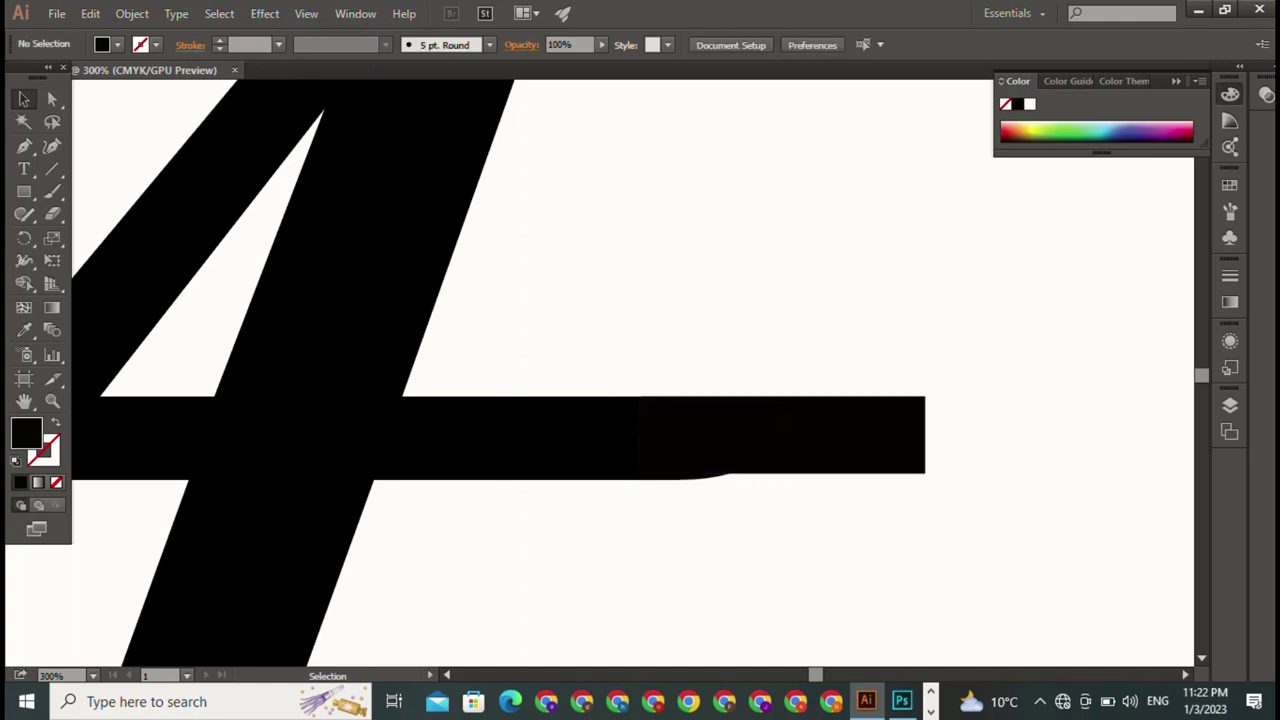
{"action": "key", "text": "ctrl+z"}
{"action": "left_click_drag", "start_coordinate": [781, 473], "coordinate": [781, 477]}
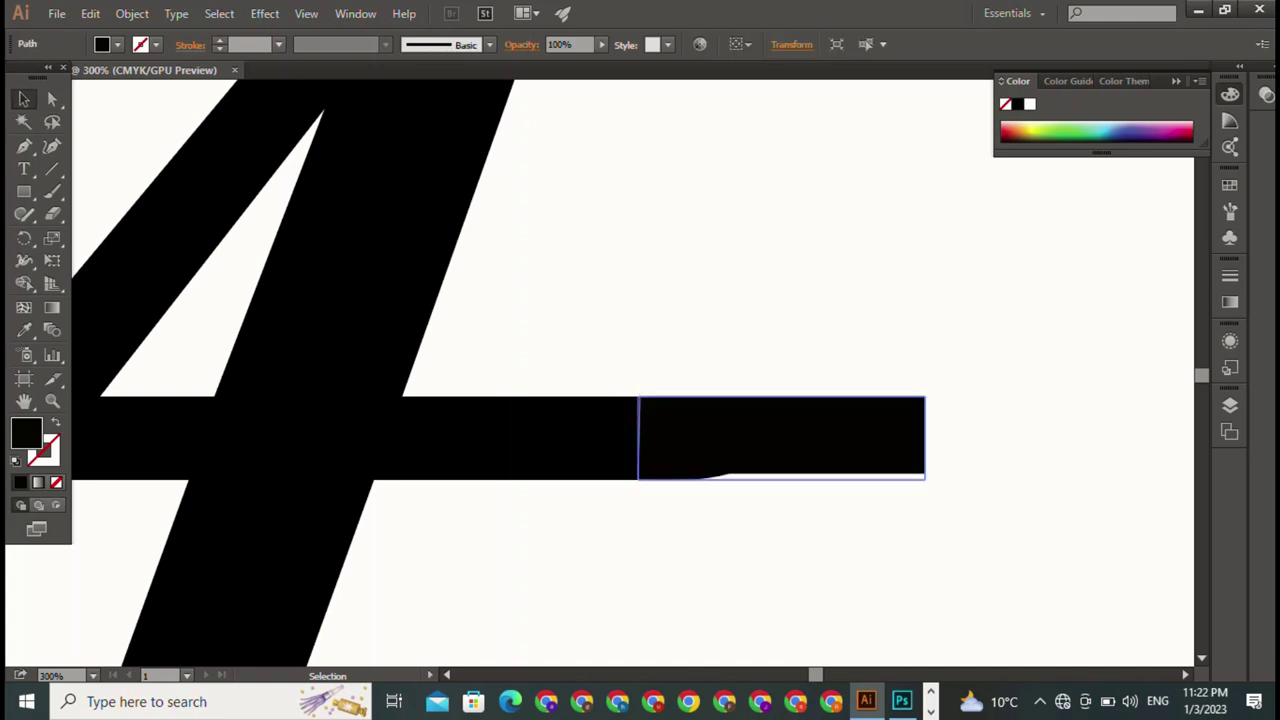
{"action": "key", "text": "ctrl+shift+a"}
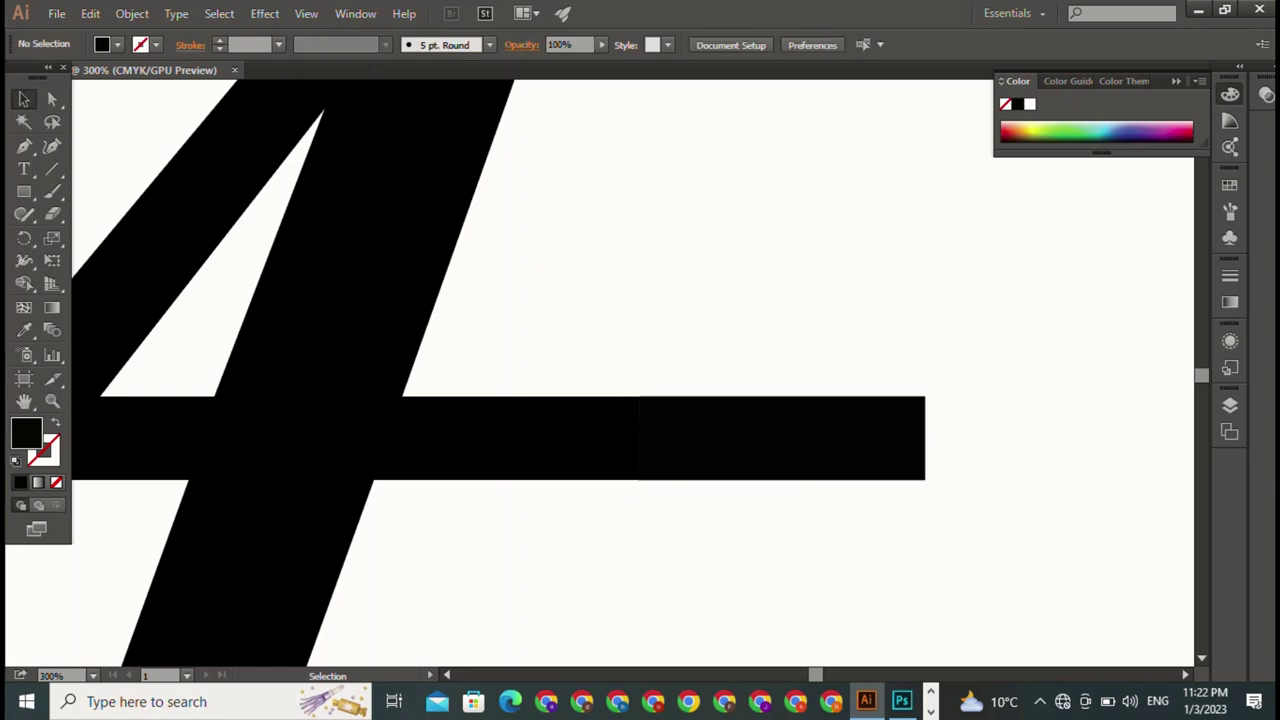
{"action": "key", "text": "ctrl+z"}
{"action": "key", "text": "ctrl+z"}
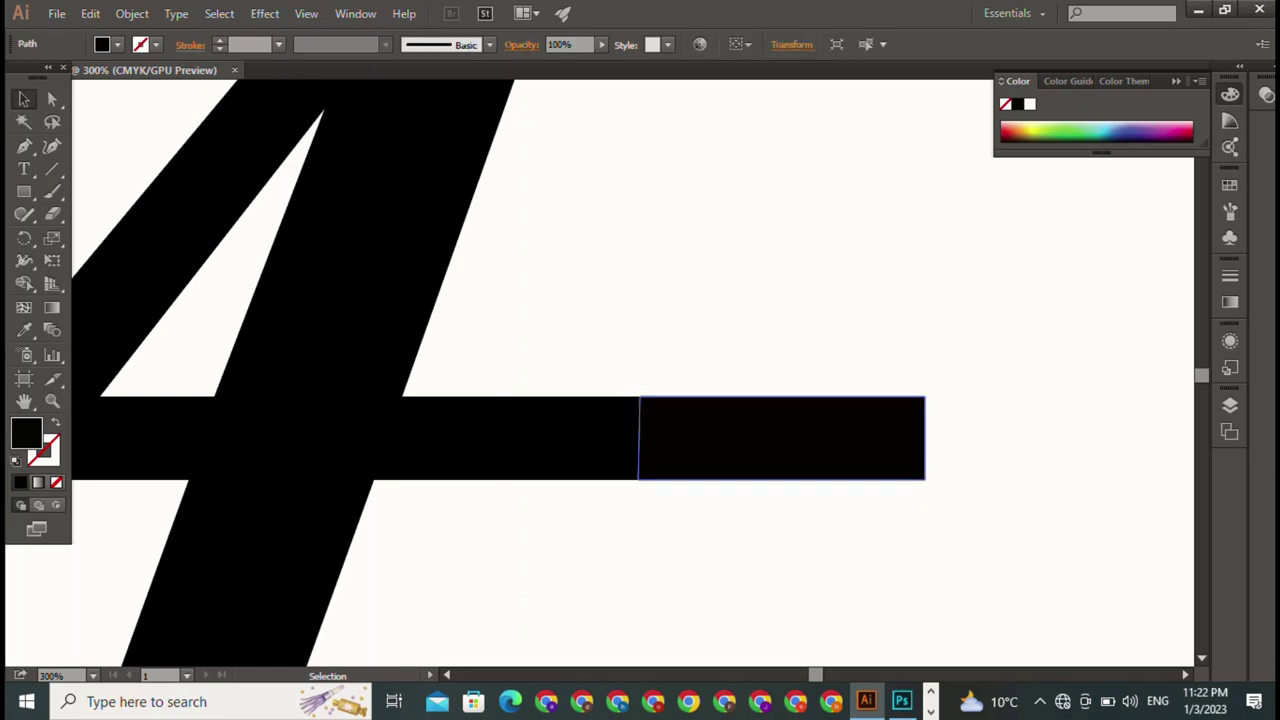
{"action": "key", "text": "ctrl+shift+z"}
{"action": "key", "text": "ctrl+shift+z"}
Step: Round the extension bar's bottom-right corner with the Direct Selection live-corner widget
{"action": "key", "text": "a"}
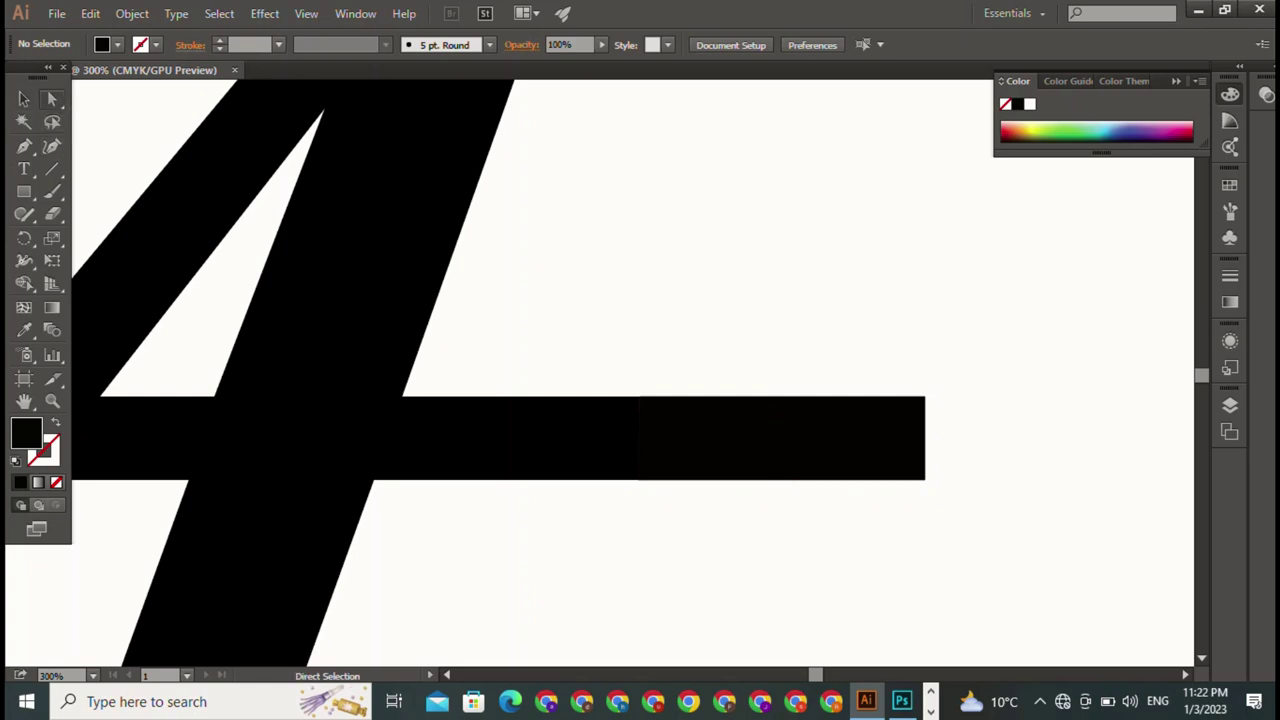
{"action": "mouse_move", "coordinate": [948, 503]}
{"action": "left_mouse_down"}
{"action": "mouse_move", "coordinate": [864, 446]}
{"action": "mouse_move", "coordinate": [878, 443]}
{"action": "left_mouse_up"}
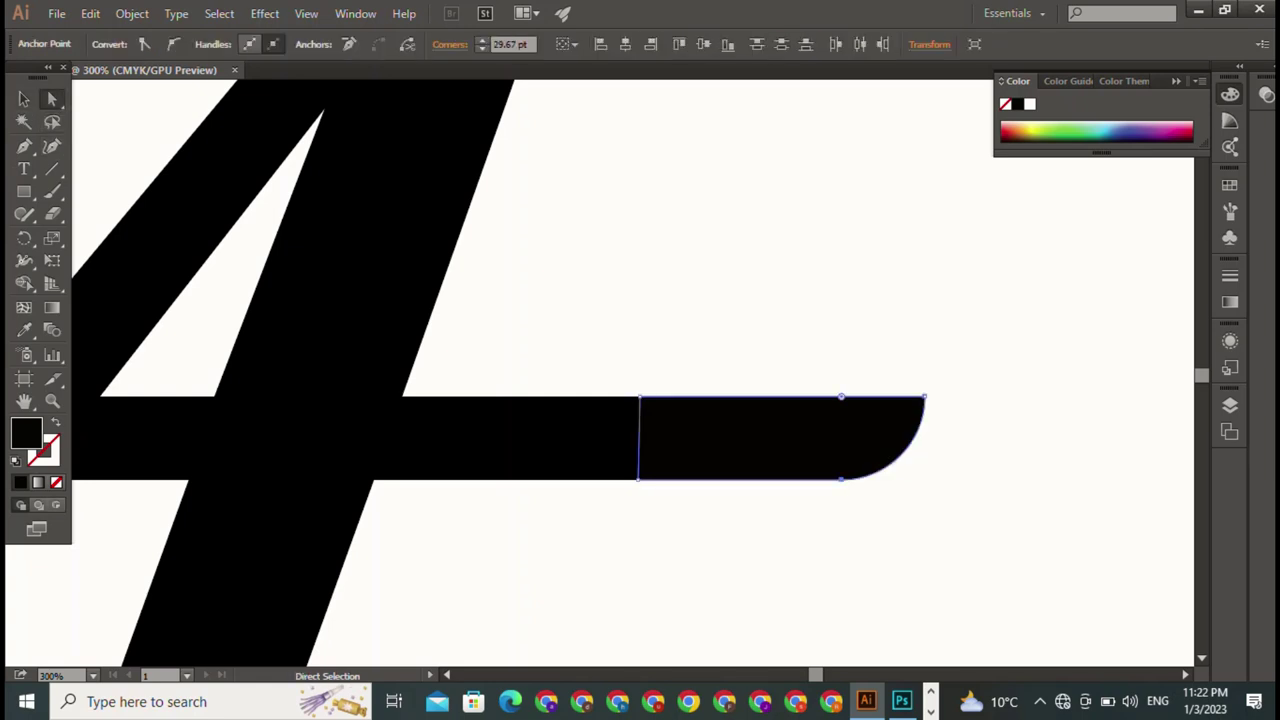
{"action": "key", "text": "v"}
{"action": "key", "text": "ctrl+shift+a"}
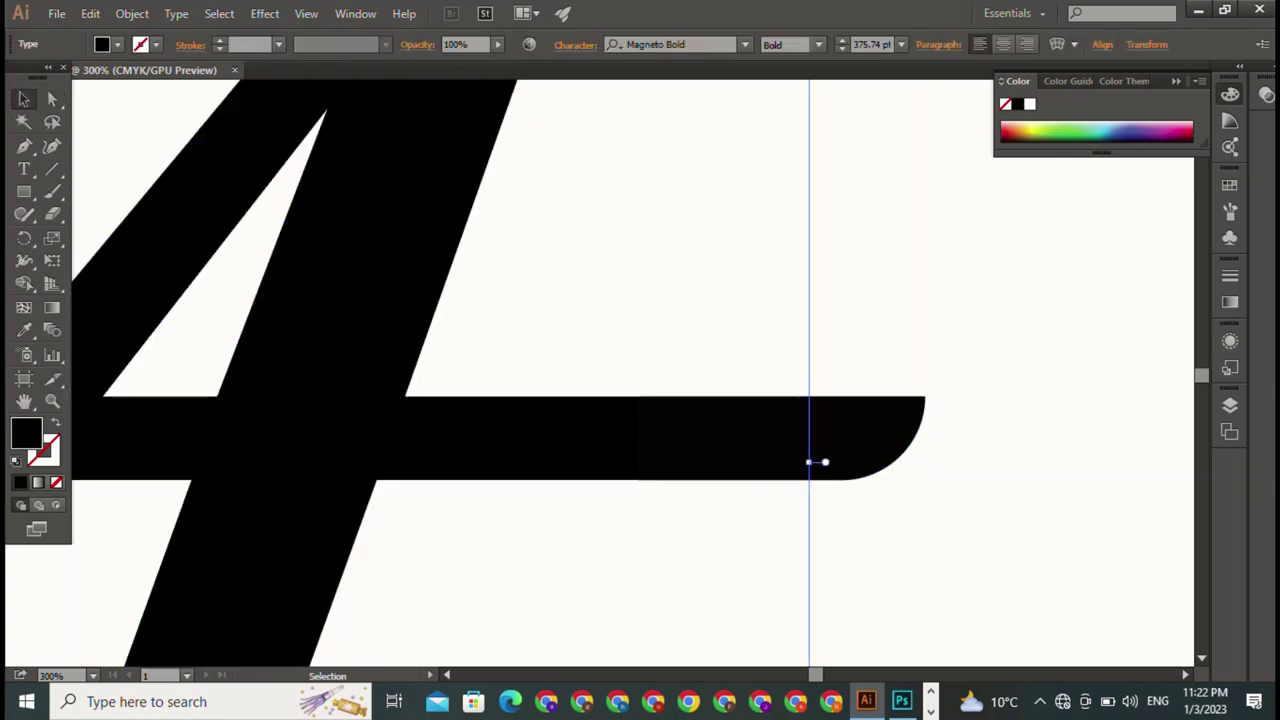
Step: Group the A with the rounded bar and zoom out to view the monogram
{"action": "left_click_drag", "start_coordinate": [945, 289], "coordinate": [305, 496]}
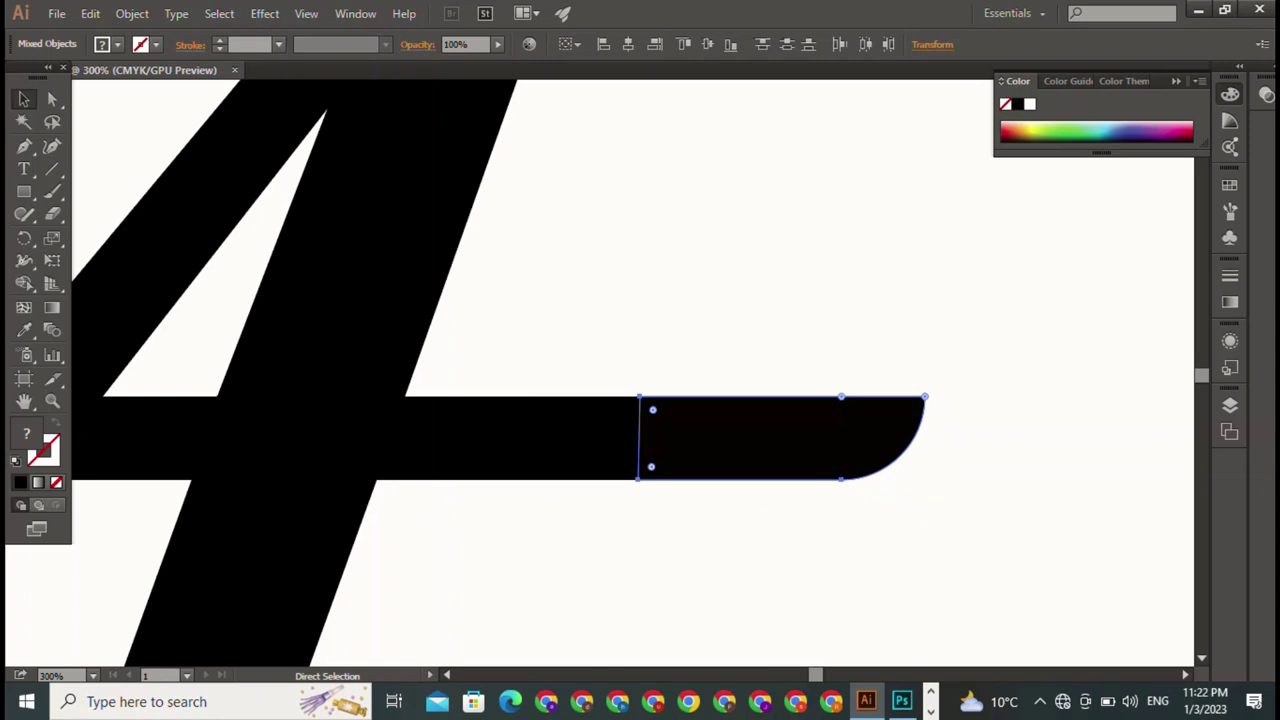
{"action": "key", "text": "ctrl+g"}
{"action": "key", "text": "ctrl+shift+a"}
{"action": "key", "text": "ctrl+minus"}
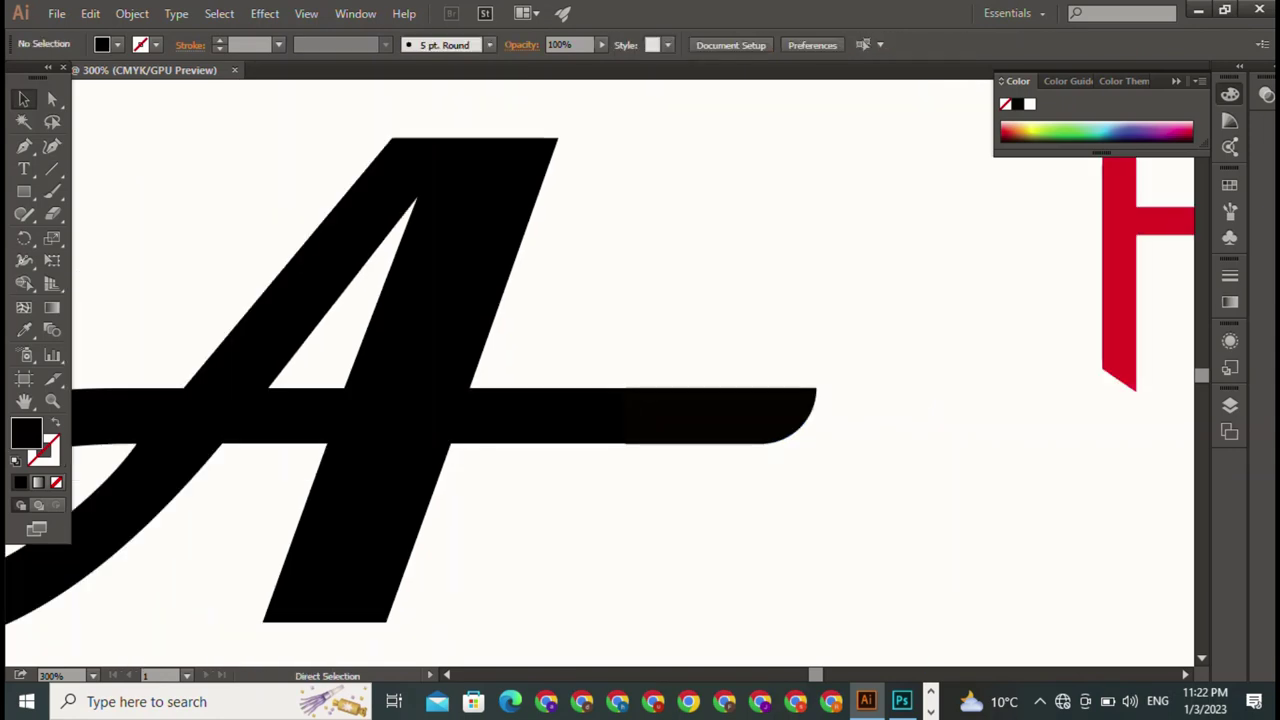
{"action": "key", "text": "ctrl+minus"}
{"action": "key", "text": "ctrl+minus"}
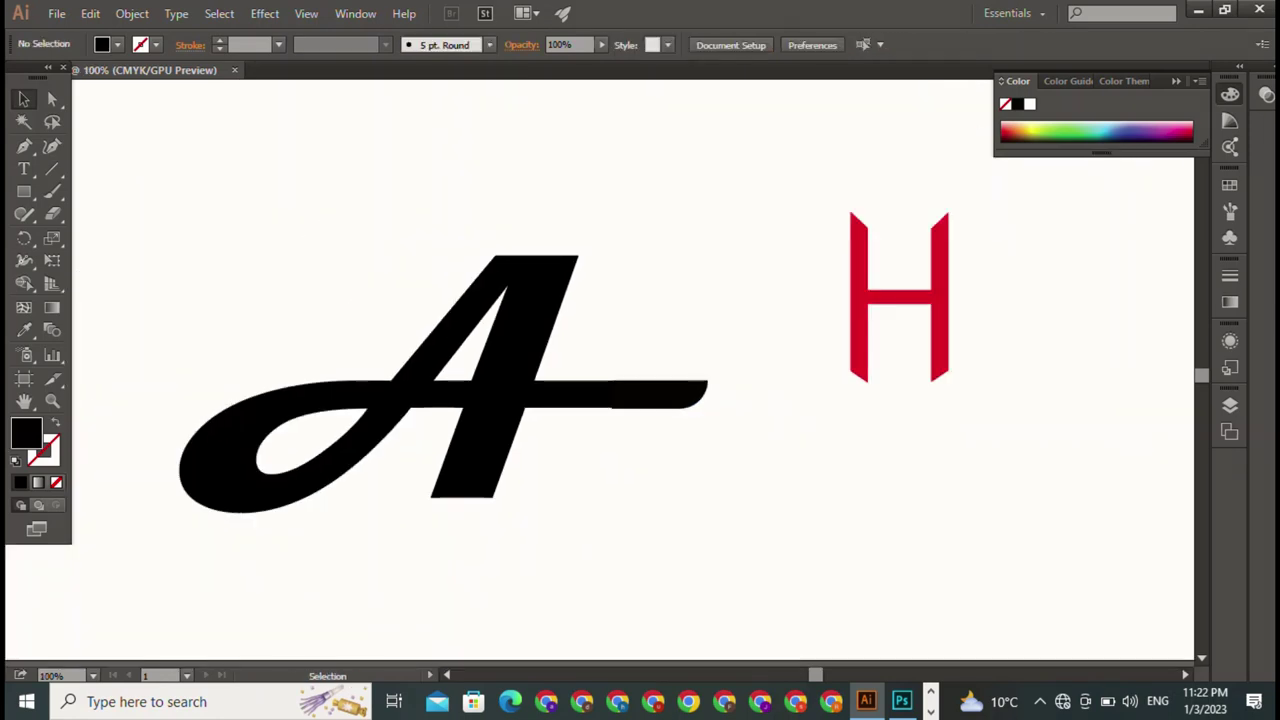
Step: Select the crossbar's end piece, trying both Selection and Direct Selection tools
{"action": "left_click", "coordinate": [660, 394]}
{"action": "key", "text": "ctrl+shift+a"}
{"action": "key", "text": "a"}
{"action": "left_click", "coordinate": [660, 394]}
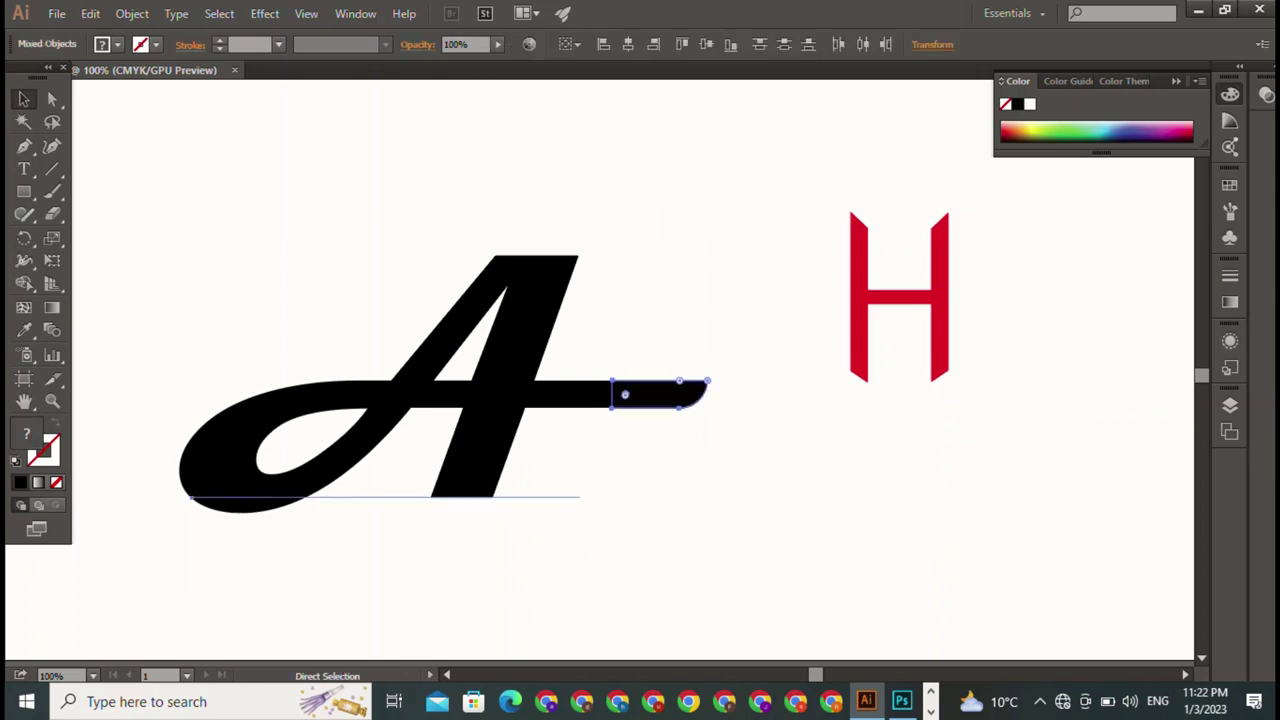
{"action": "key", "text": "v"}
{"action": "key", "text": "ctrl+shift+a"}
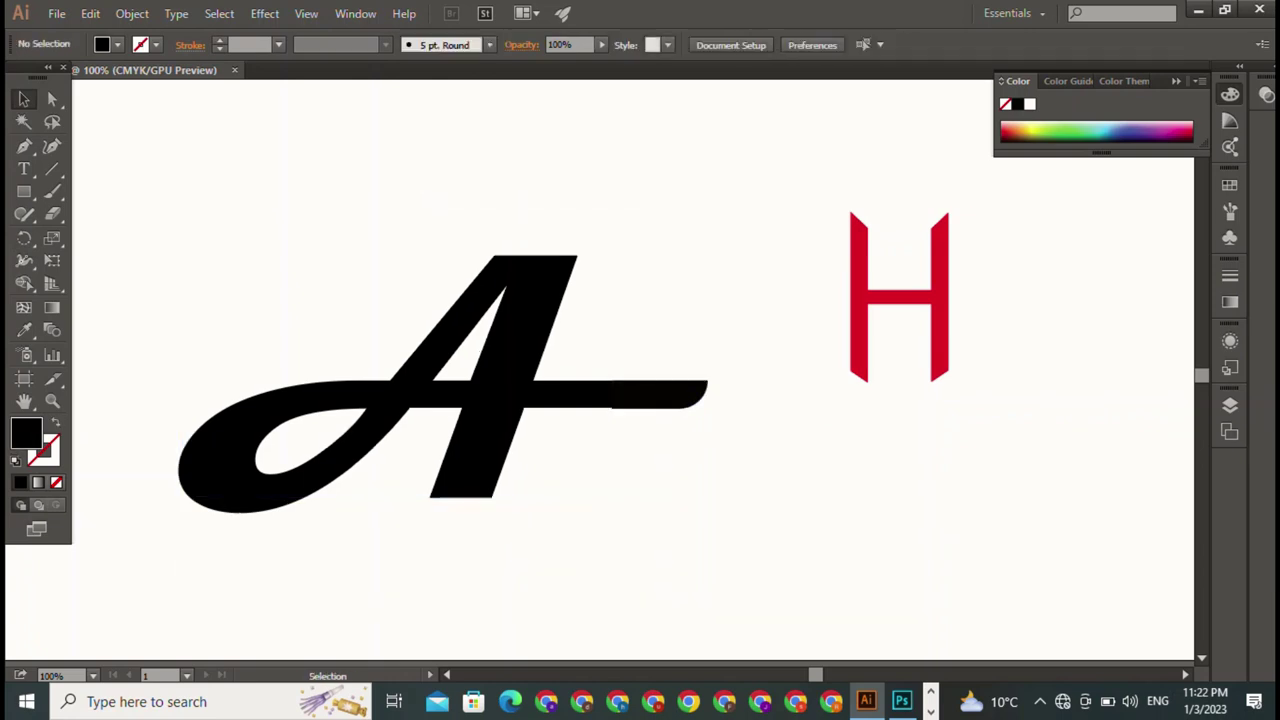
{"action": "left_click", "coordinate": [660, 394]}
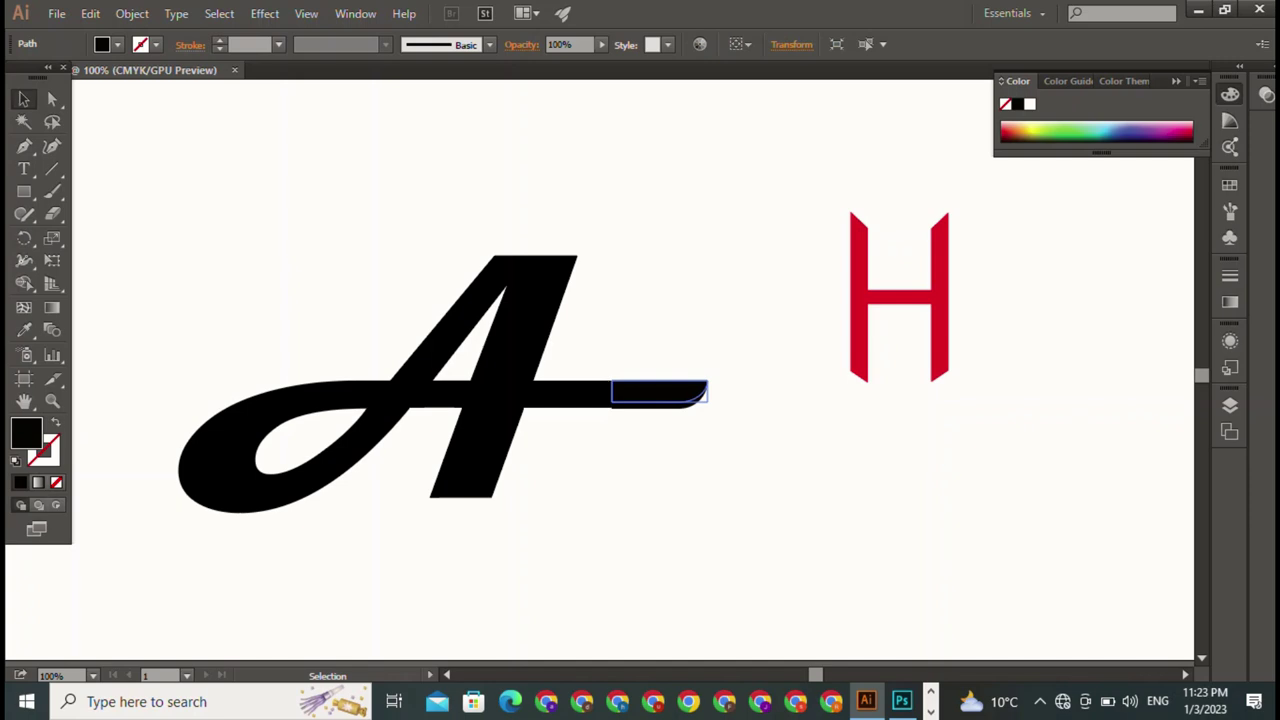
{"action": "key", "text": "ctrl+shift+a"}
{"action": "left_click", "coordinate": [660, 394]}
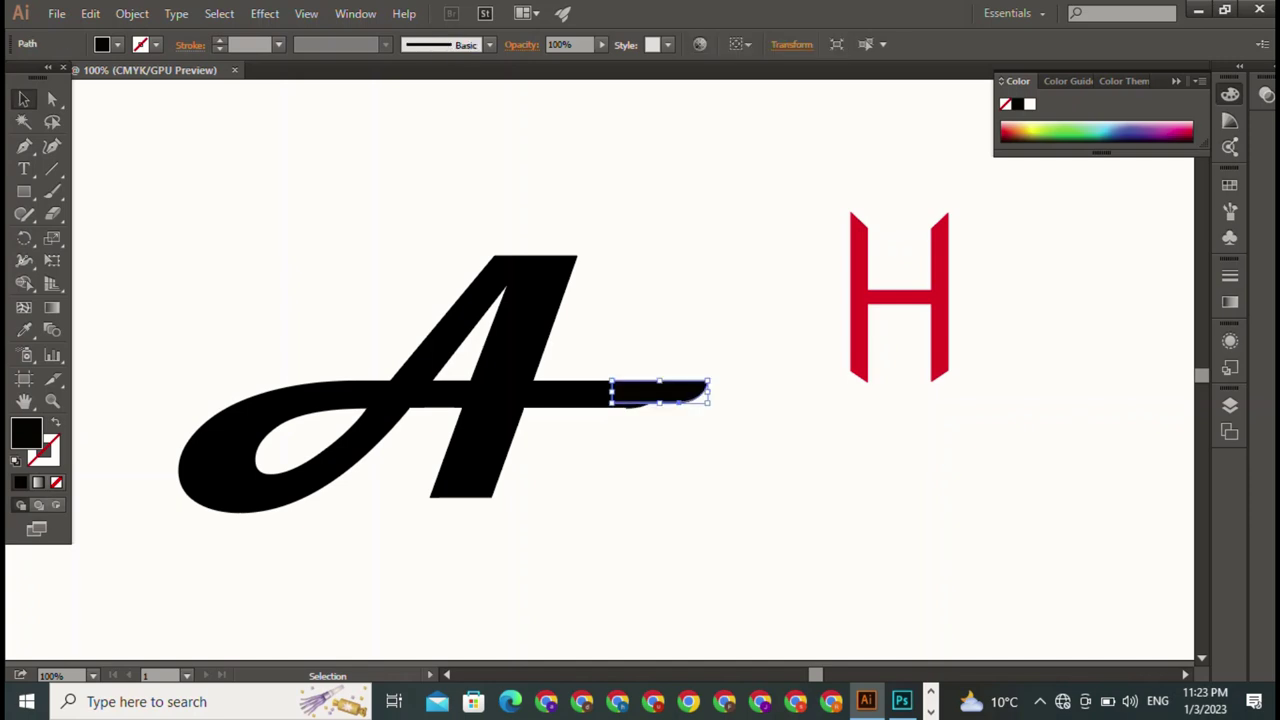
{"action": "key", "text": "ctrl+shift+a"}
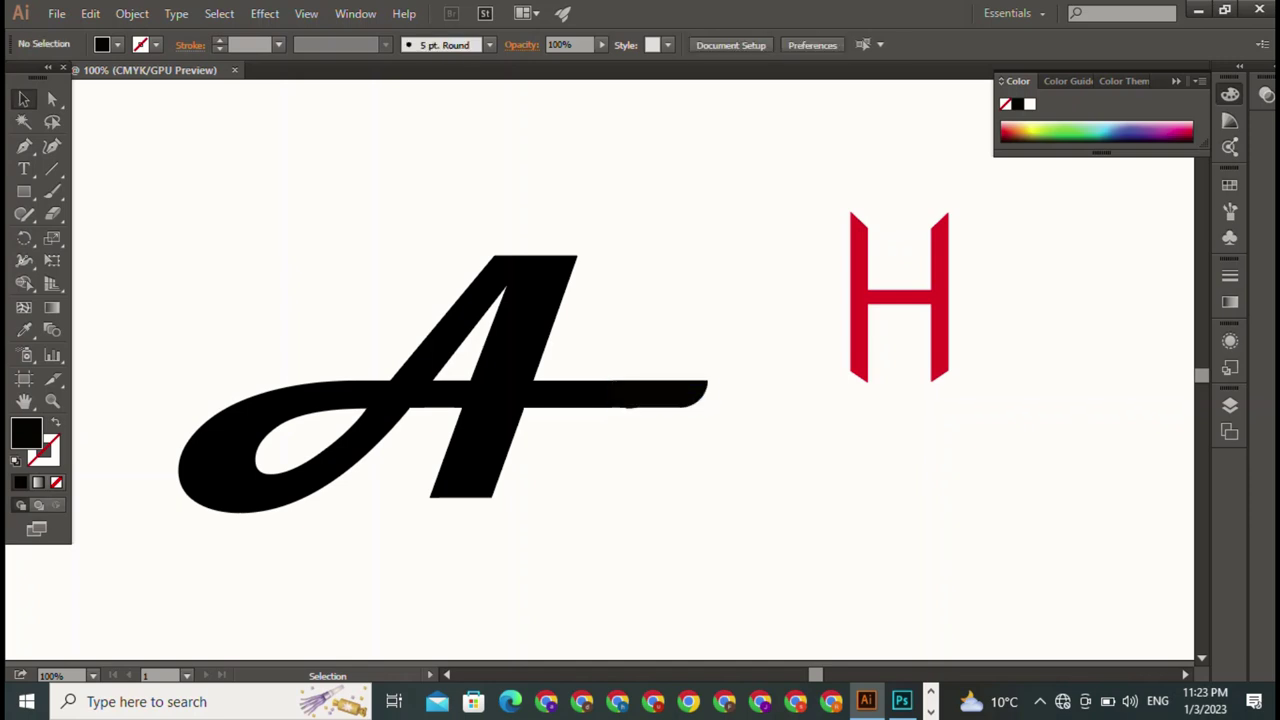
{"action": "left_click", "coordinate": [660, 394]}
{"action": "key", "text": "ctrl+shift+a"}
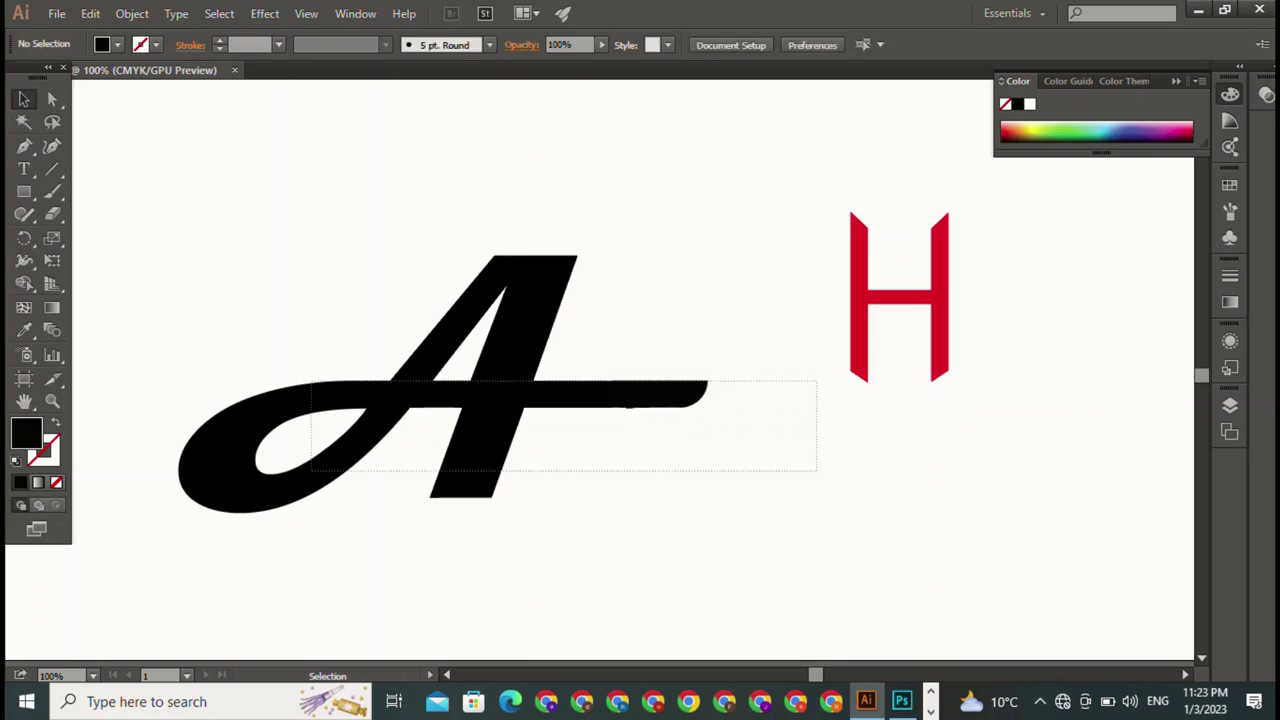
Step: Marquee-select the A with its end piece and join them into one shape
{"action": "left_click_drag", "start_coordinate": [810, 466], "coordinate": [625, 393]}
{"action": "key", "text": "a"}
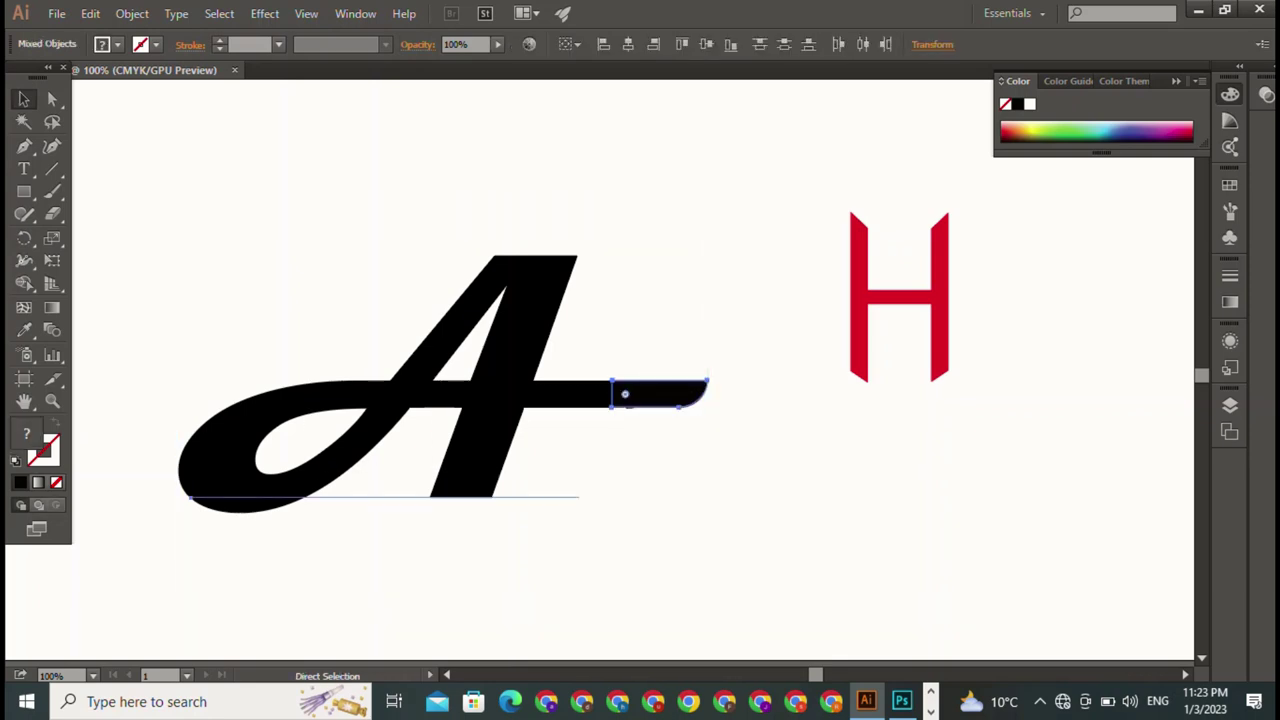
{"action": "key", "text": "ctrl+j"}
{"action": "key", "text": "ctrl+shift+a"}
{"action": "key", "text": "v"}
Step: Reposition the red H higher at the A's upper right and enlarge it
{"action": "left_click", "coordinate": [858, 300]}
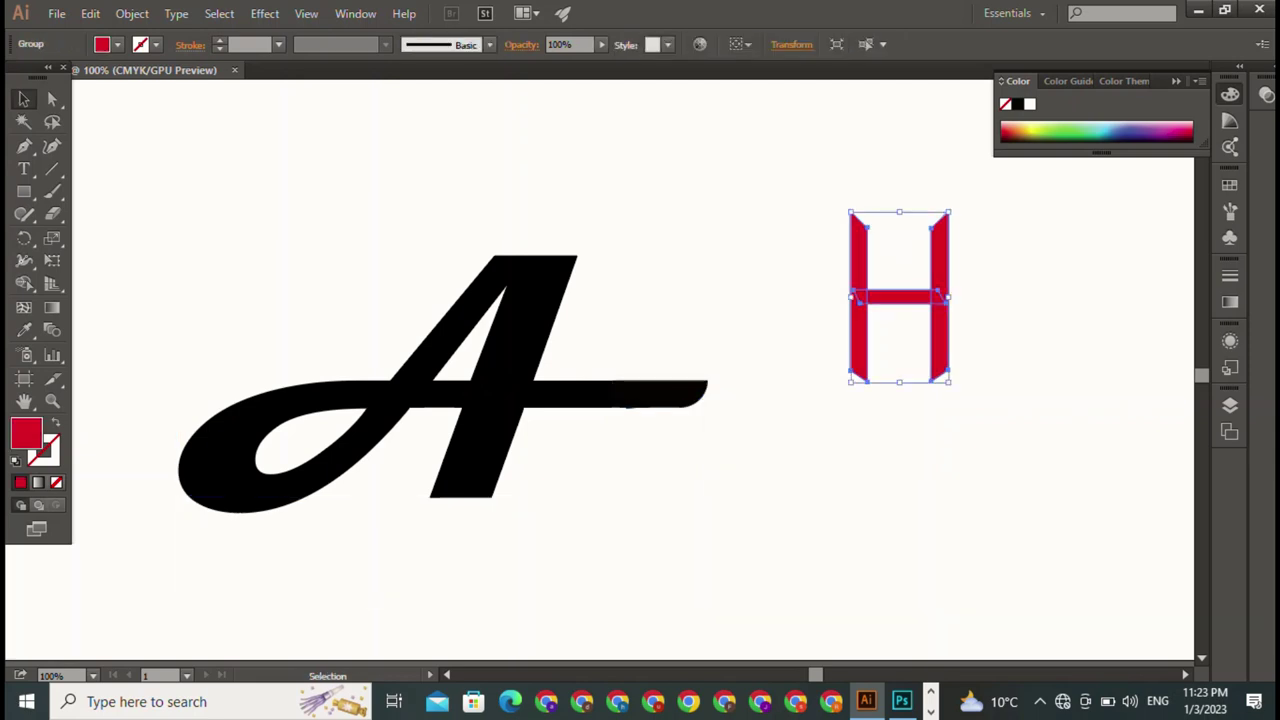
{"action": "left_click_drag", "start_coordinate": [858, 300], "coordinate": [608, 298]}
{"action": "key", "text": "ctrl+shift+a"}
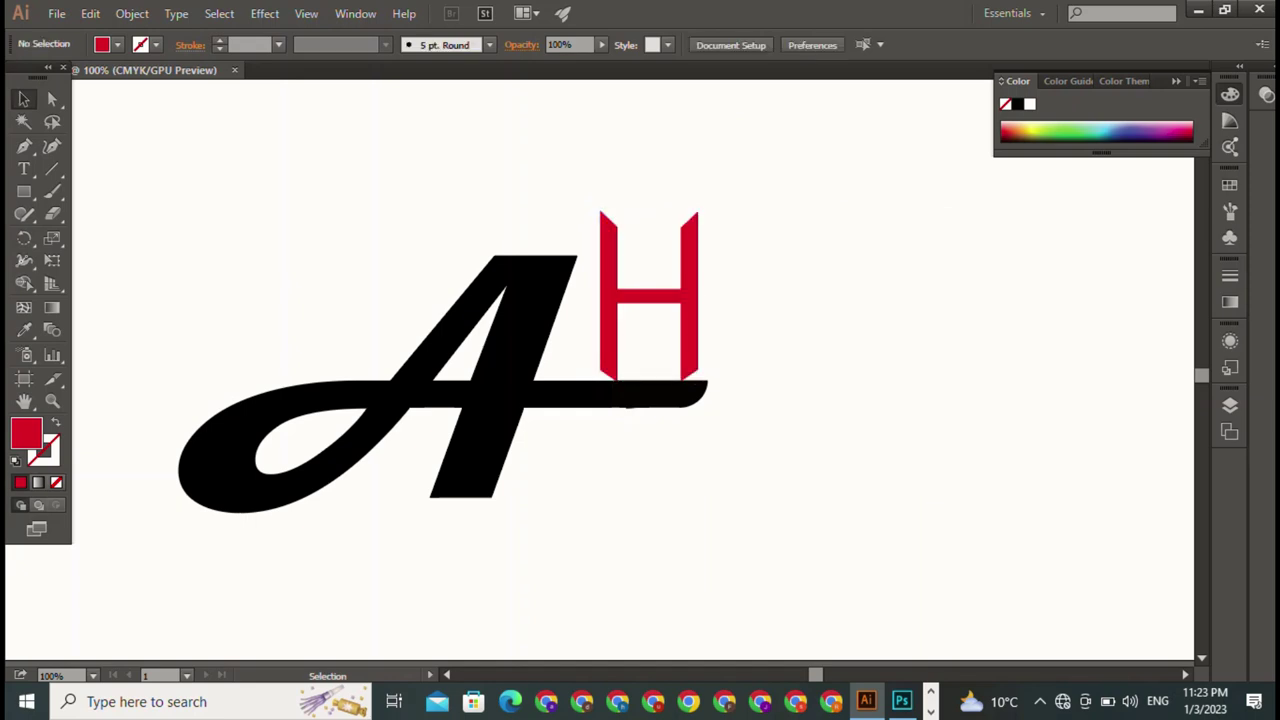
{"action": "left_click_drag", "start_coordinate": [650, 300], "coordinate": [875, 245]}
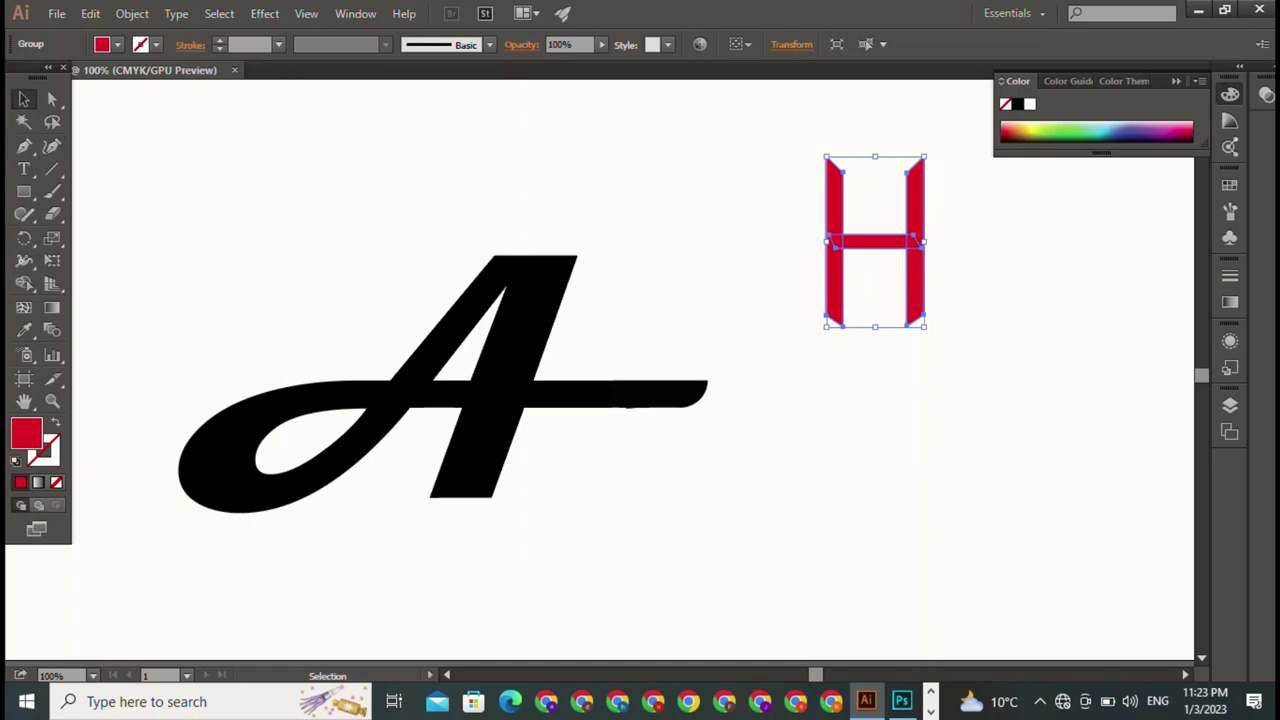
{"action": "key", "text": "ctrl+z"}
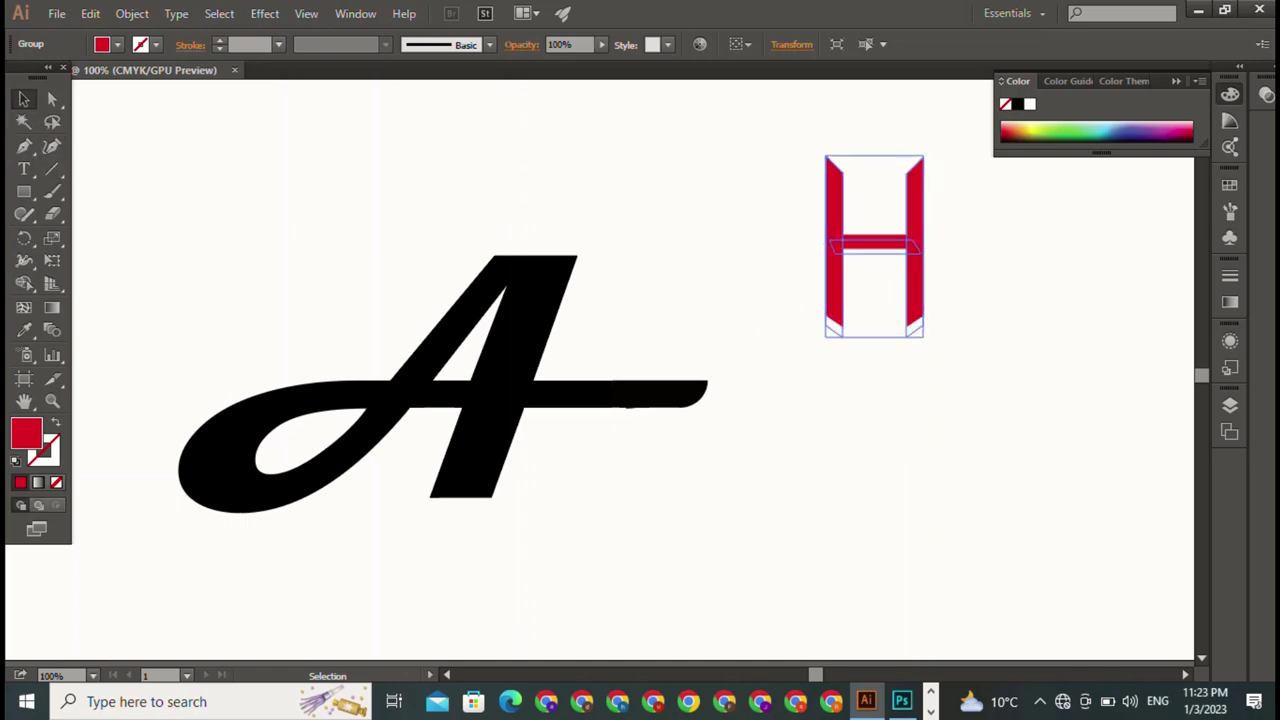
{"action": "key", "text": "ctrl+shift+a"}
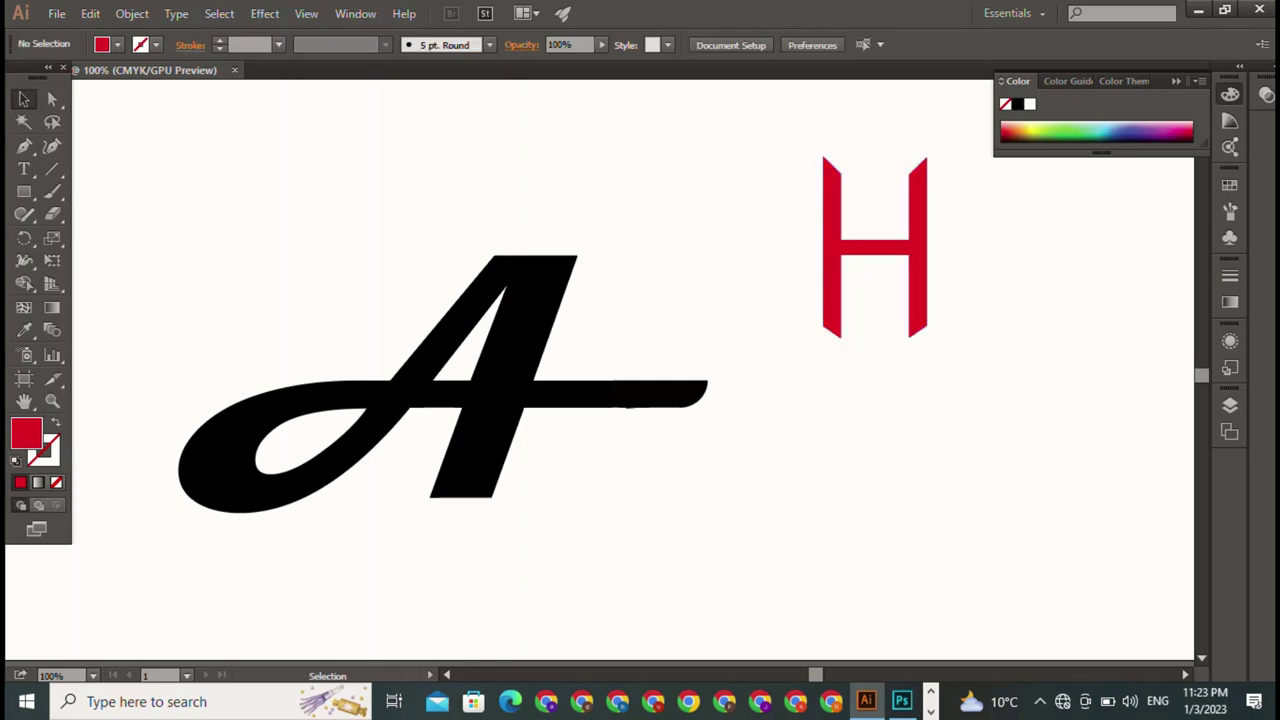
Step: Zoom in on the H and bring the left leg's slanted bottom into view, discarding a stray brush stroke
{"action": "key", "text": "ctrl+equal"}
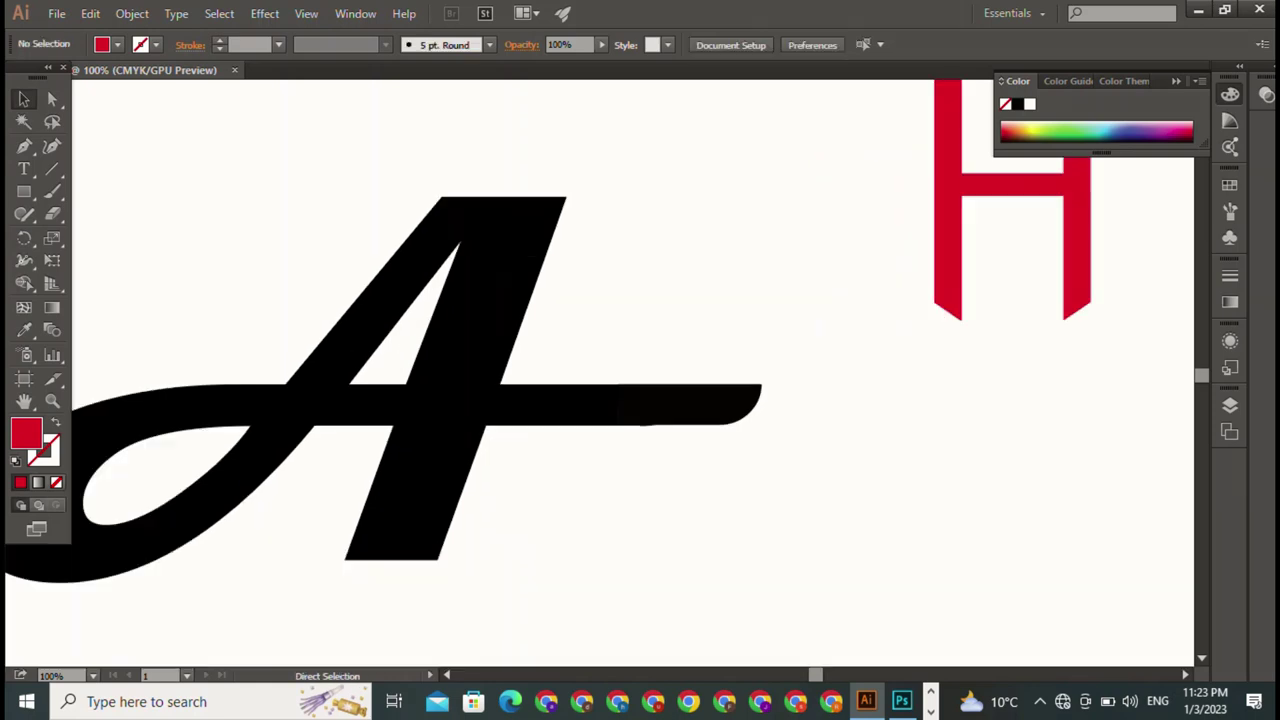
{"action": "key", "text": "ctrl+equal"}
{"action": "key", "text": "ctrl+equal"}
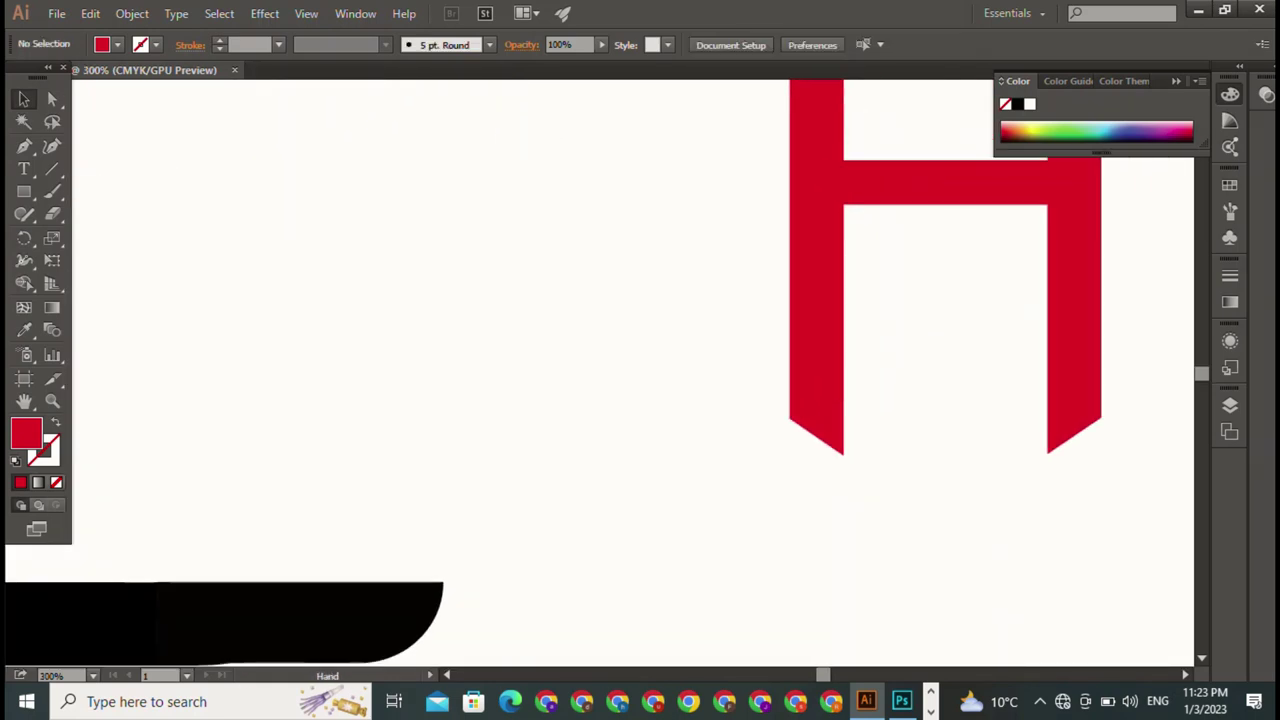
{"action": "key", "text": "ctrl+equal"}
{"action": "key", "text": "ctrl+equal"}
{"action": "key", "text": "ctrl+equal"}
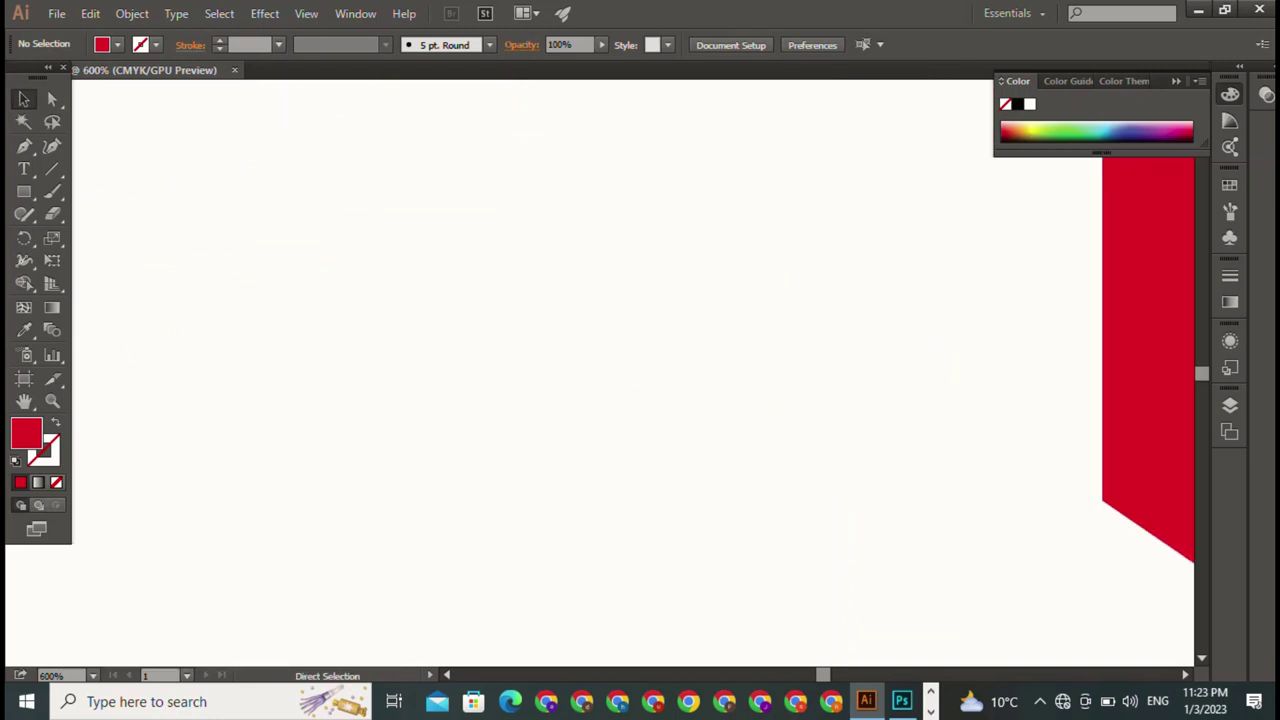
{"action": "key", "text": "b"}
{"action": "left_click_drag", "start_coordinate": [870, 437], "coordinate": [940, 427]}
{"action": "key", "text": "x"}
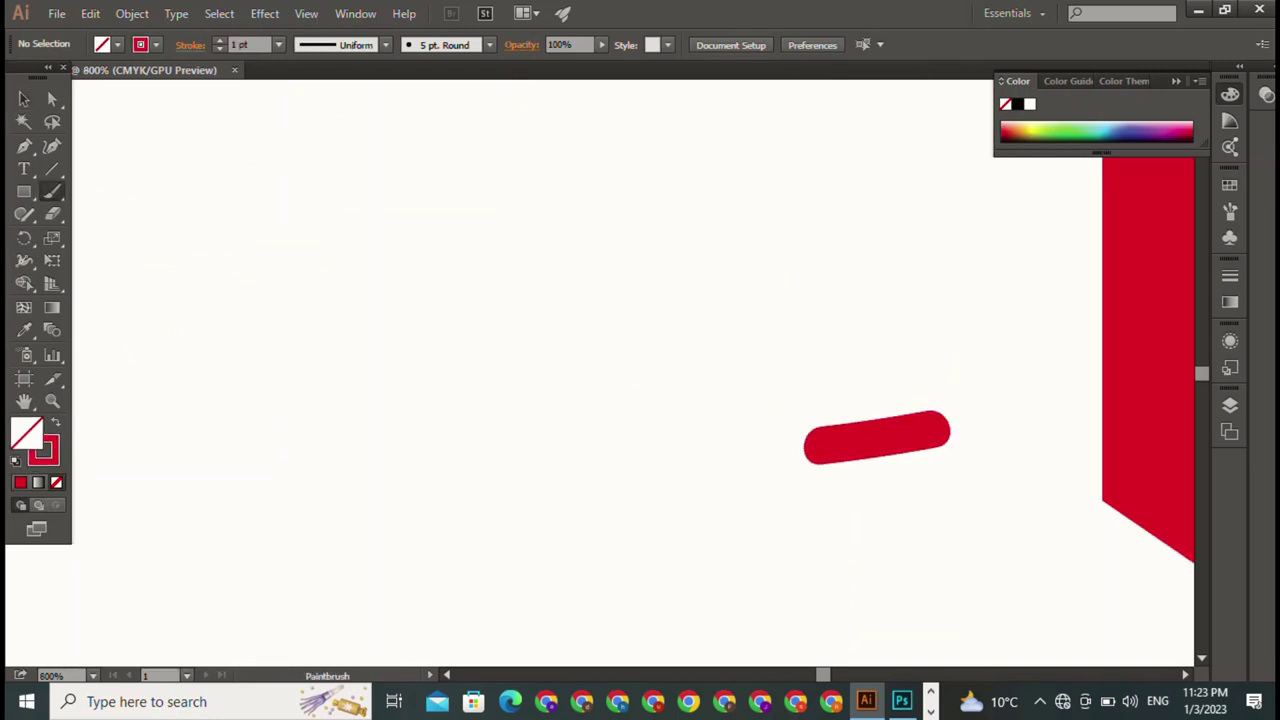
{"action": "key", "text": "ctrl+z"}
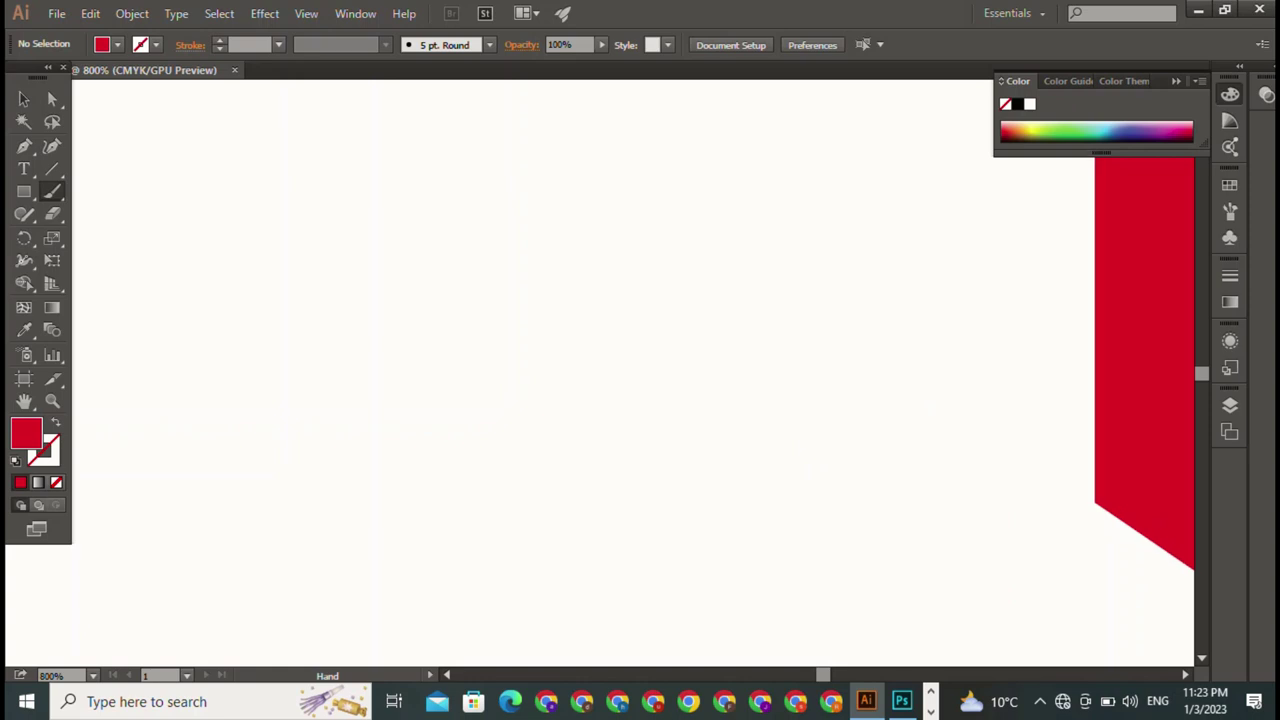
{"action": "left_click_drag", "start_coordinate": [900, 350], "coordinate": [356, 386]}
{"action": "key", "text": "v"}
{"action": "mouse_move", "coordinate": [640, 400]}
{"action": "left_mouse_down"}
{"action": "mouse_move", "coordinate": [479, 191]}
{"action": "mouse_move", "coordinate": [452, 180]}
{"action": "left_mouse_up"}
Step: Draw a rectangle over the left leg's slanted bottom and fit it to the leg's width
{"action": "key", "text": "m"}
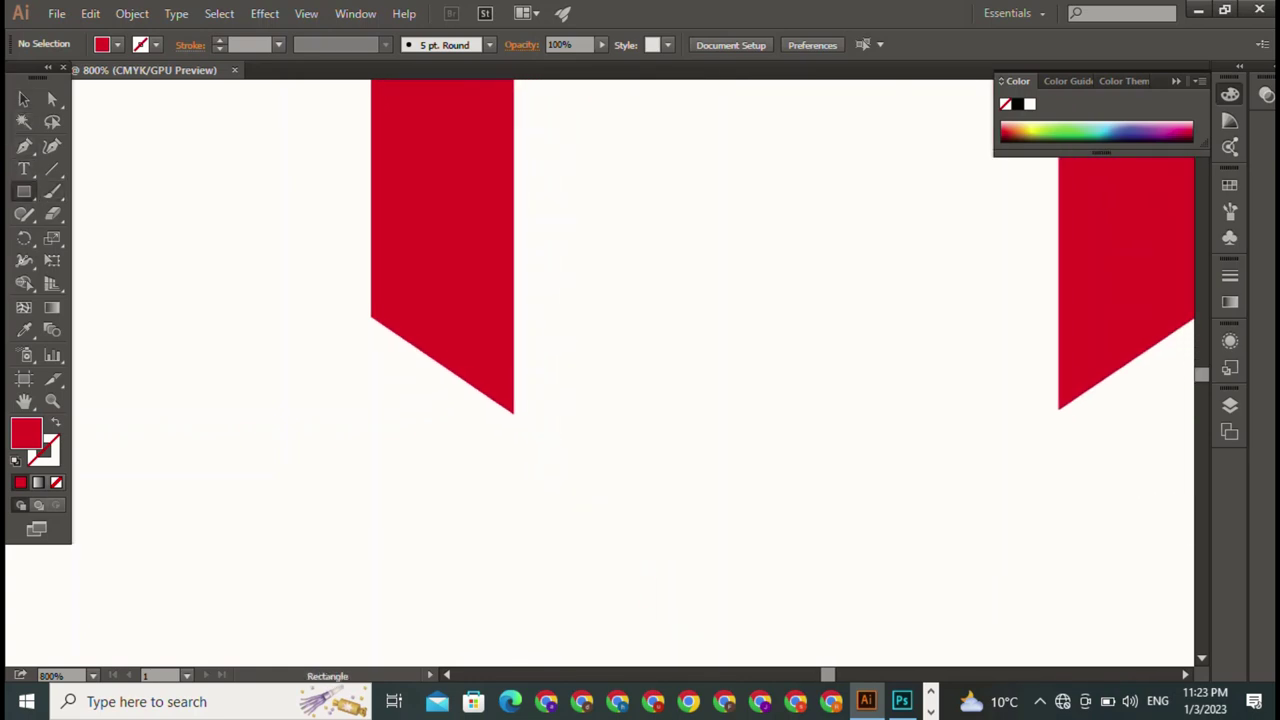
{"action": "left_click_drag", "start_coordinate": [370, 244], "coordinate": [514, 500]}
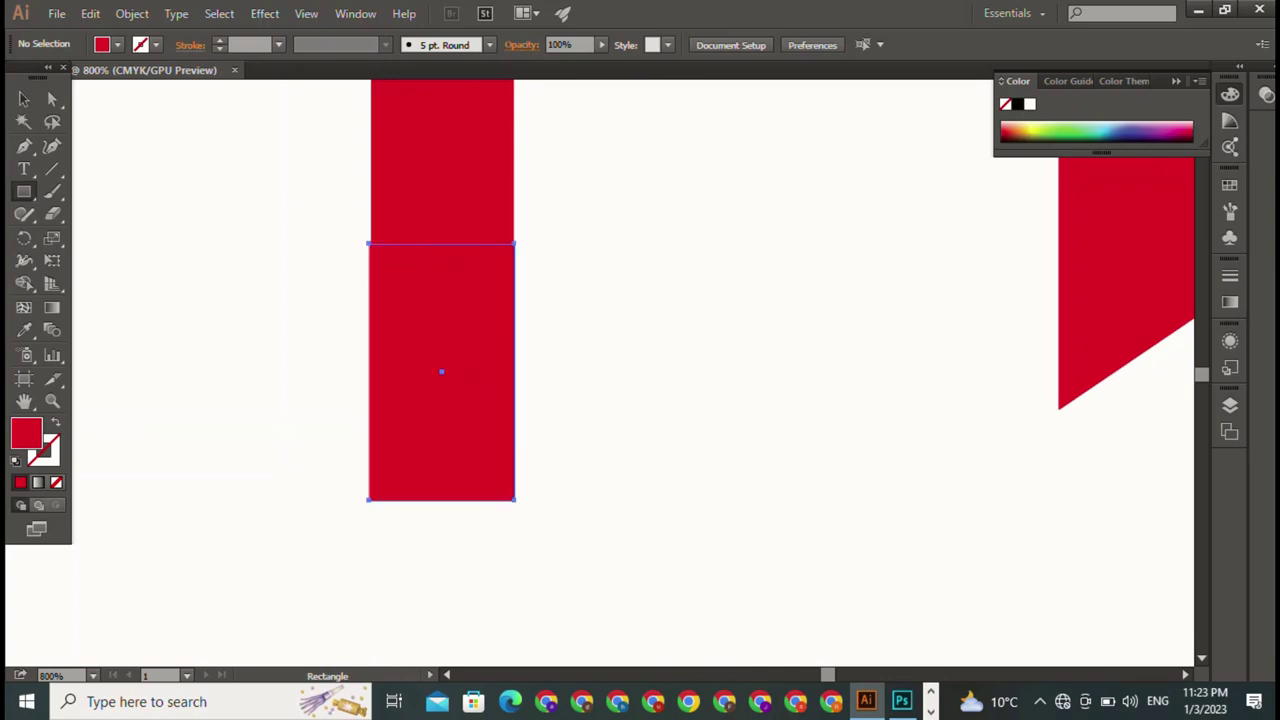
{"action": "key", "text": "v"}
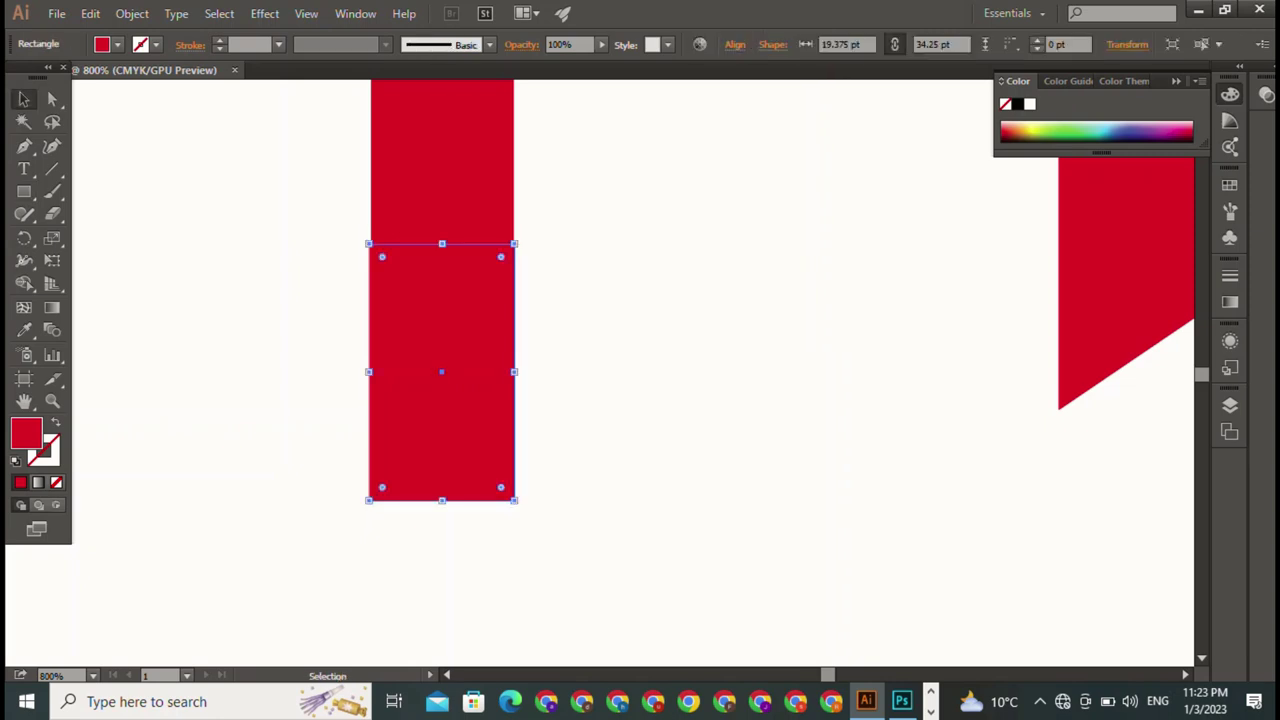
{"action": "left_click_drag", "start_coordinate": [514, 500], "coordinate": [441, 372]}
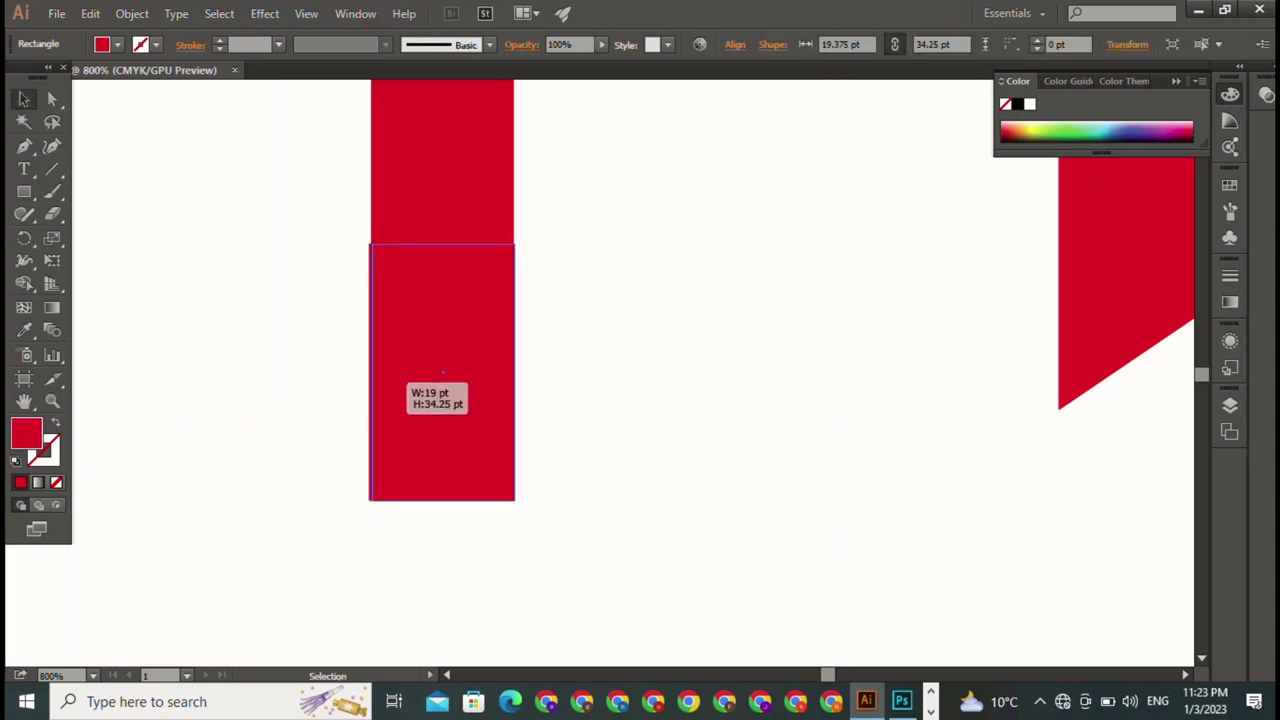
{"action": "key", "text": "ctrl+shift+a"}
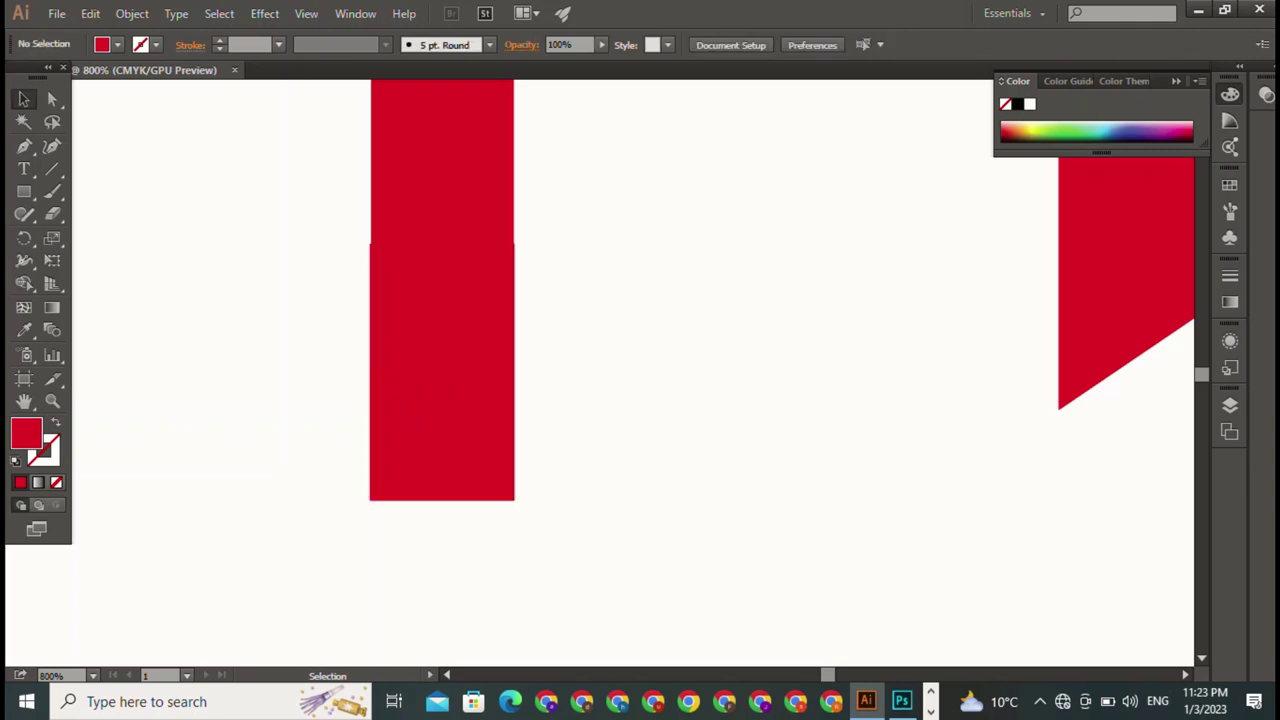
{"action": "left_click", "coordinate": [441, 400]}
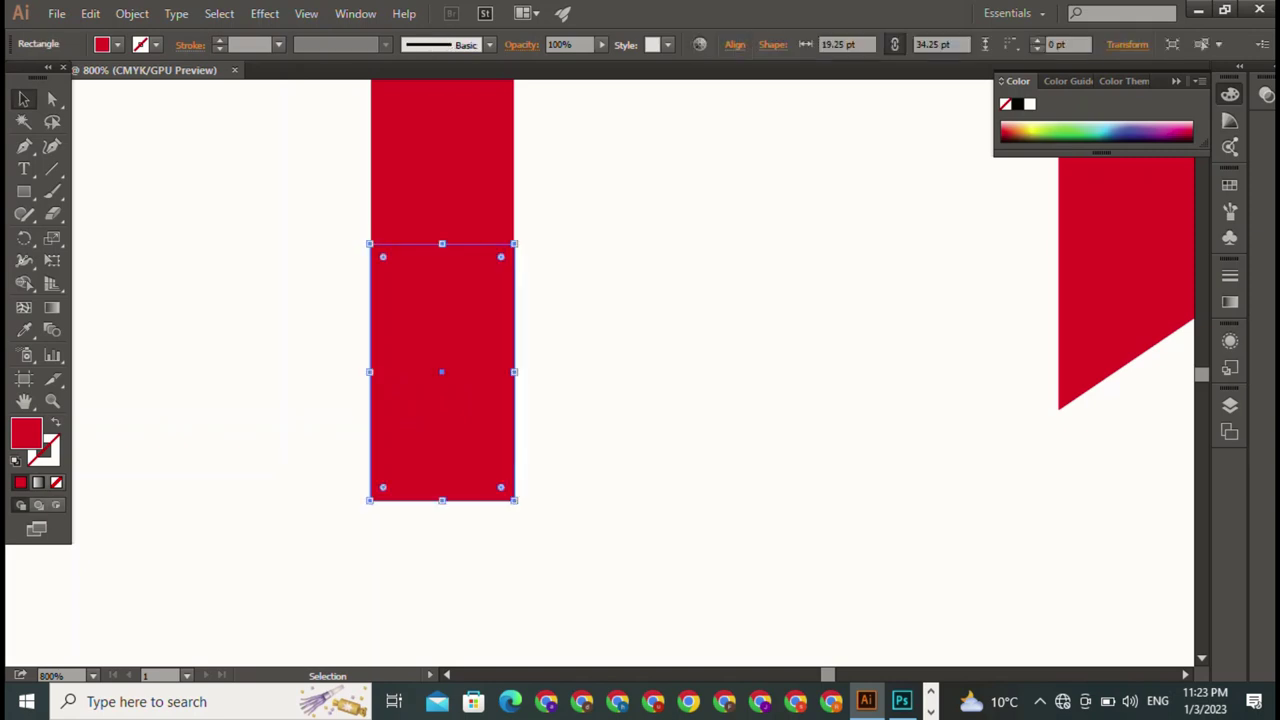
{"action": "key", "text": "ctrl+shift+a"}
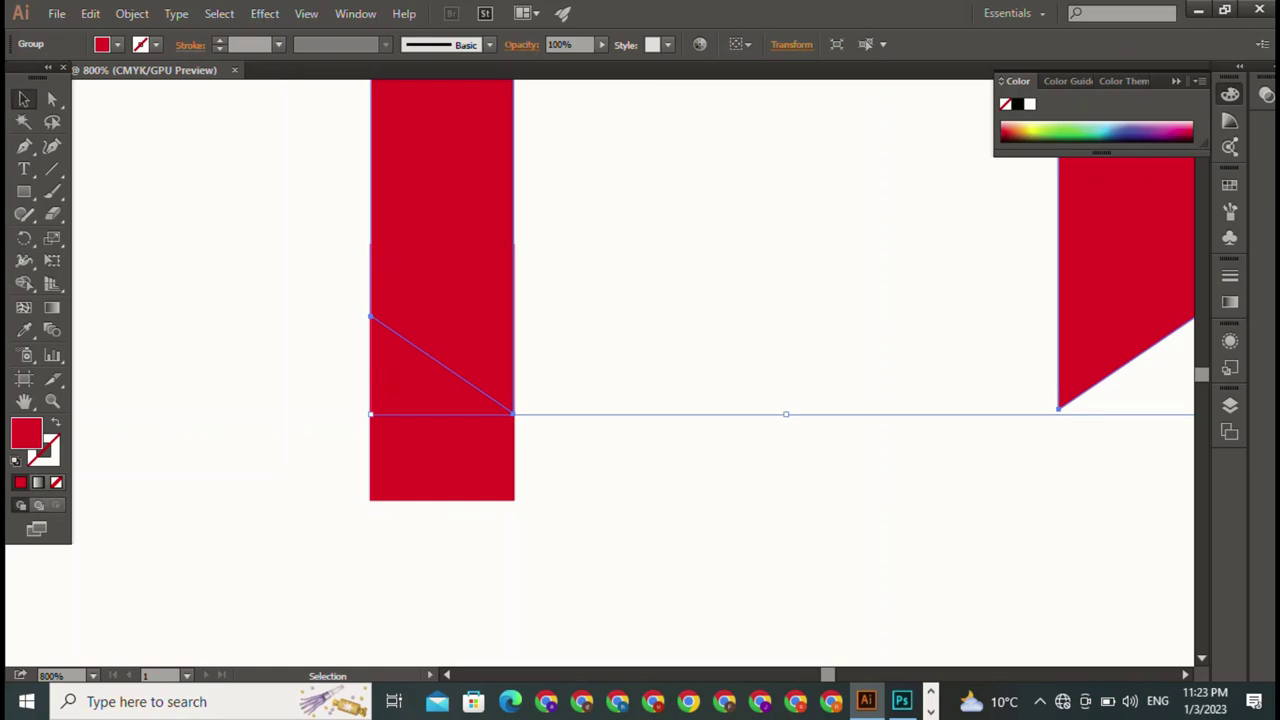
{"action": "left_click", "coordinate": [442, 371]}
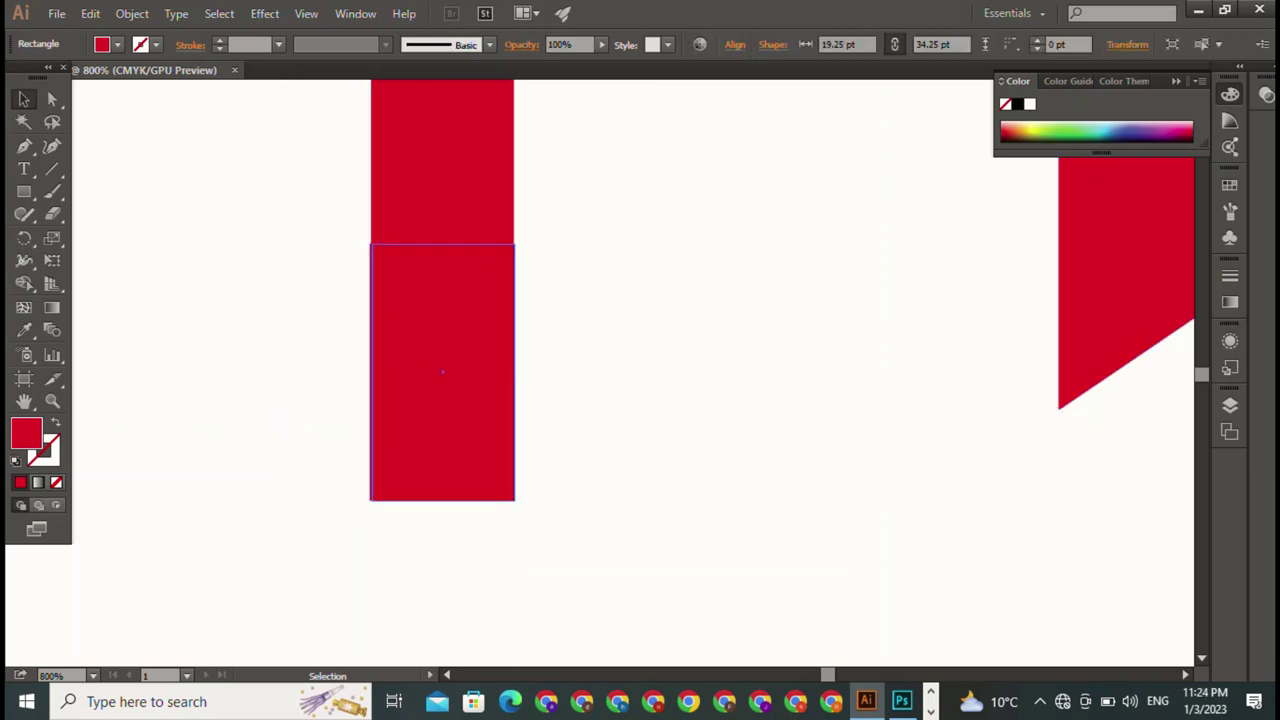
{"action": "key", "text": "ctrl+shift+a"}
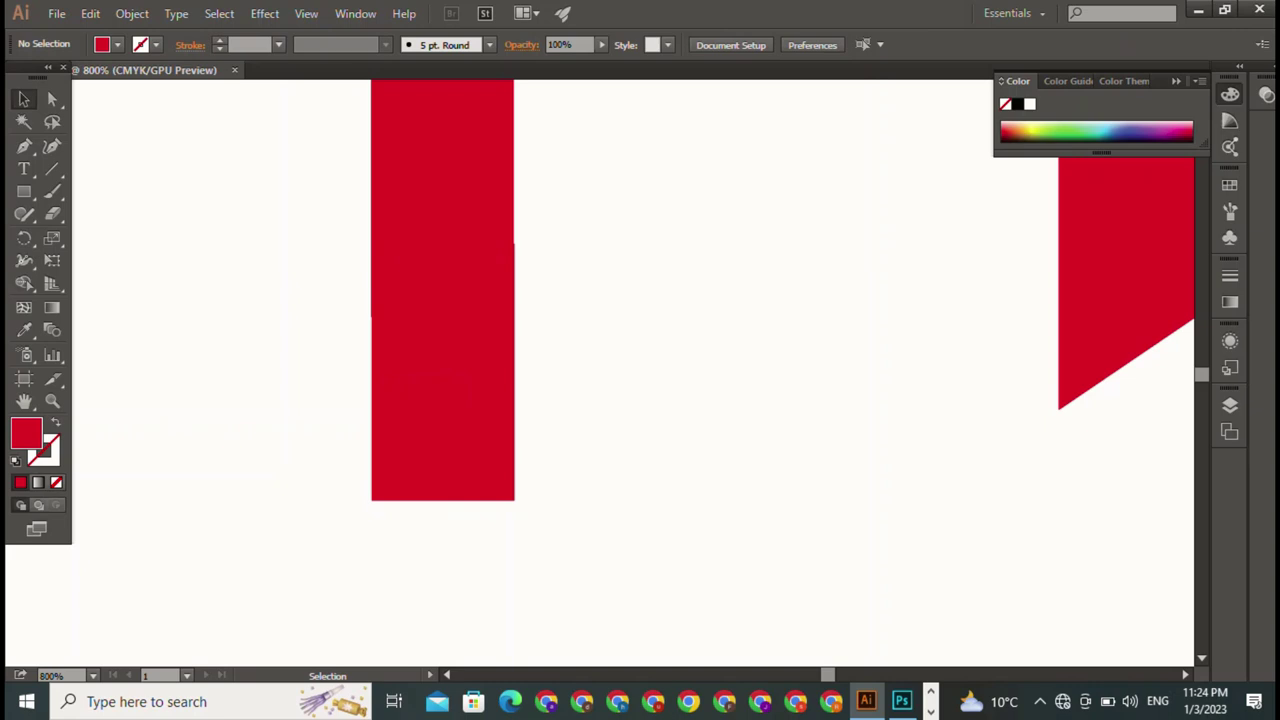
{"action": "left_click_drag", "start_coordinate": [514, 423], "coordinate": [588, 232]}
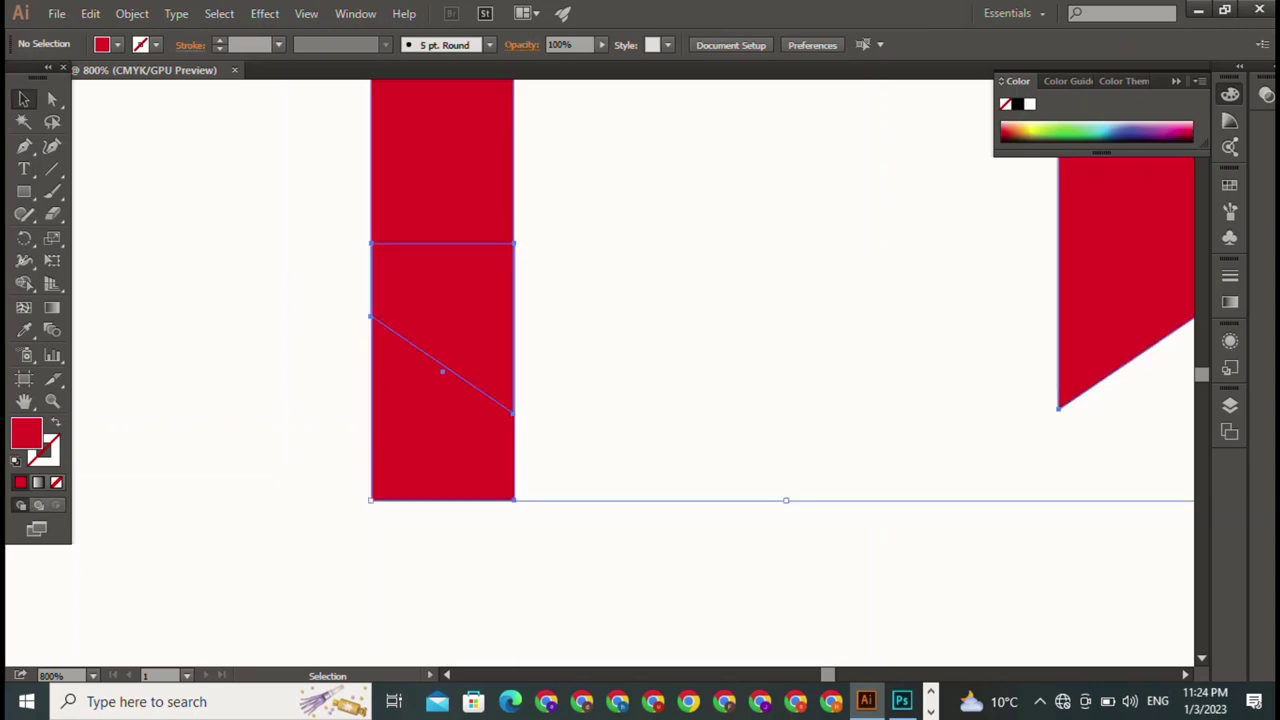
{"action": "key", "text": "ctrl+shift+a"}
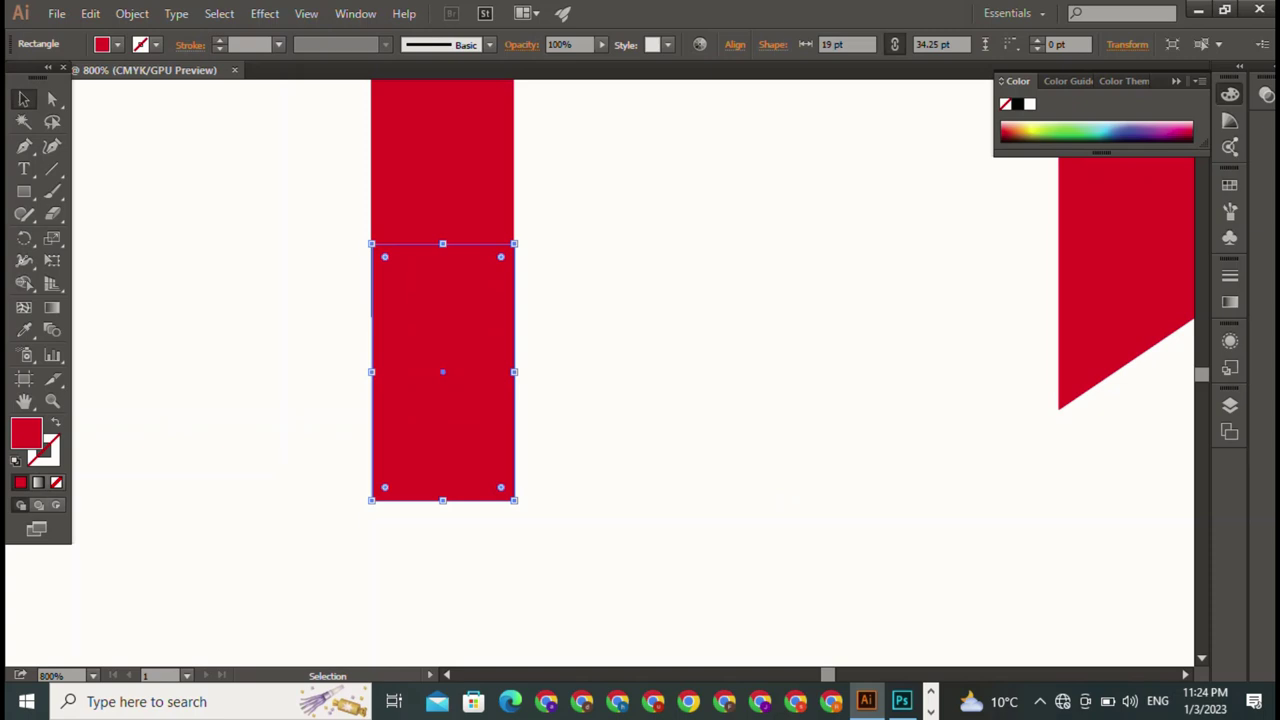
Step: Duplicate the cover rectangle, group the left leg's shapes, and place the copy on the right leg
{"action": "left_click_drag", "start_coordinate": [442, 371], "coordinate": [902, 403]}
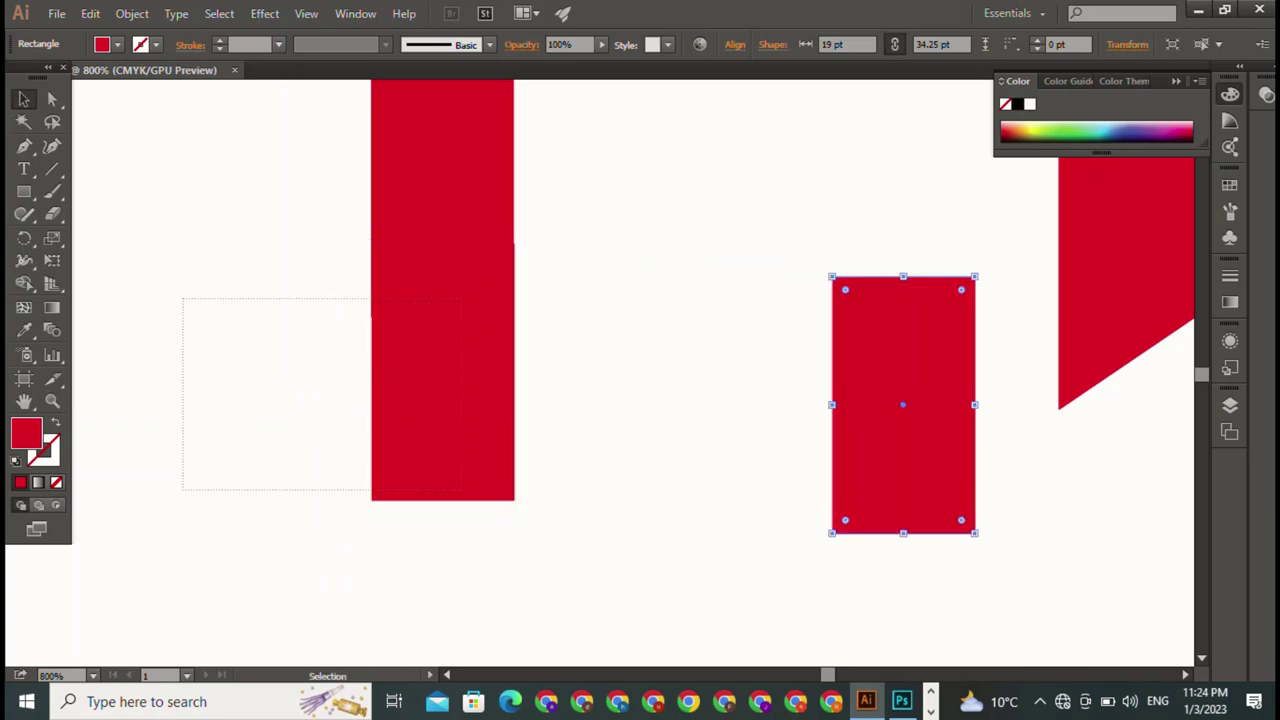
{"action": "left_click_drag", "start_coordinate": [537, 488], "coordinate": [537, 490]}
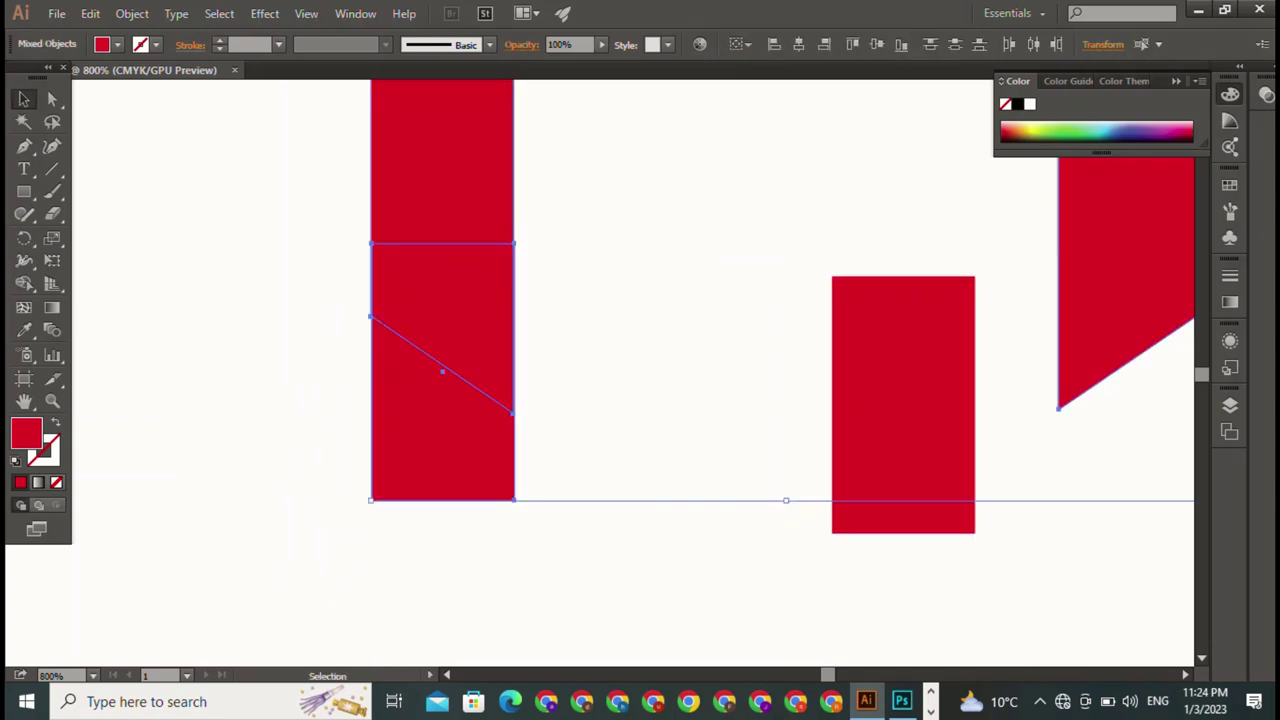
{"action": "key", "text": "ctrl+g"}
{"action": "left_click", "coordinate": [903, 405]}
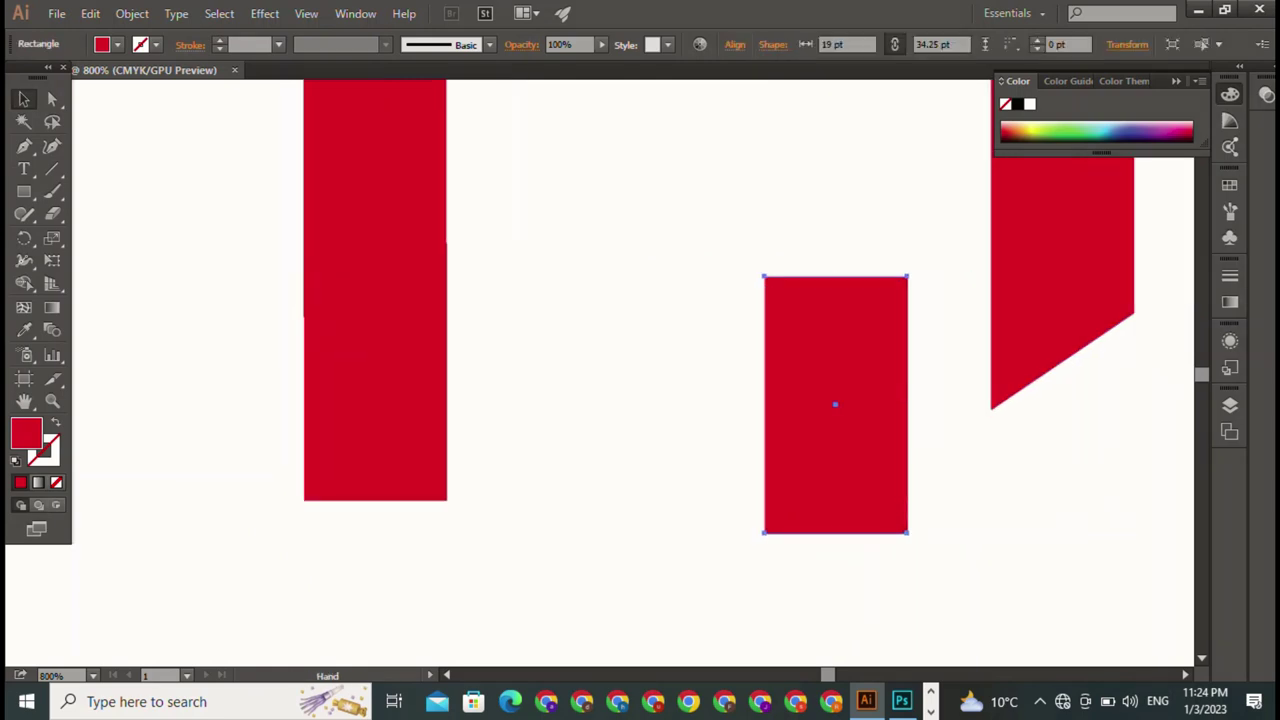
{"action": "mouse_move", "coordinate": [903, 405]}
{"action": "left_mouse_down"}
{"action": "mouse_move", "coordinate": [567, 437]}
{"action": "mouse_move", "coordinate": [794, 411]}
{"action": "left_mouse_up"}
{"action": "key", "text": "ctrl+shift+a"}
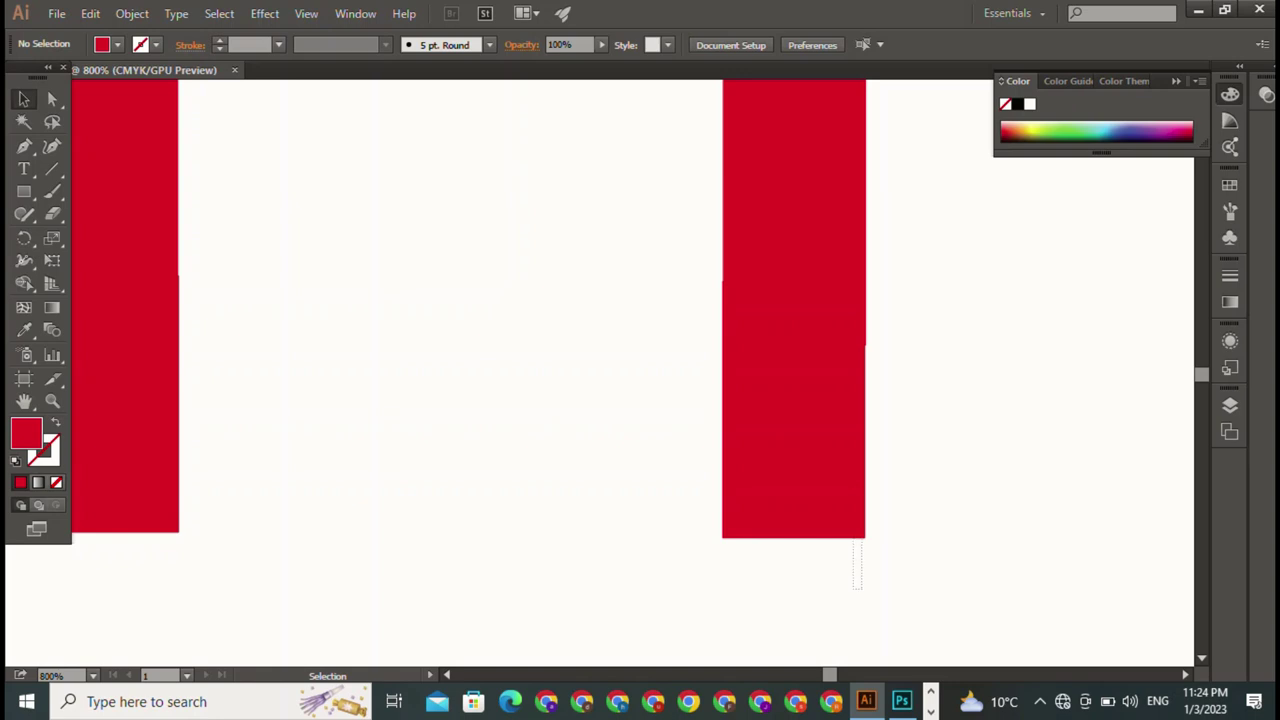
Step: Raise the right leg's cover rectangle and nudge it down toward the stem's bottom
{"action": "left_click_drag", "start_coordinate": [855, 541], "coordinate": [200, 346]}
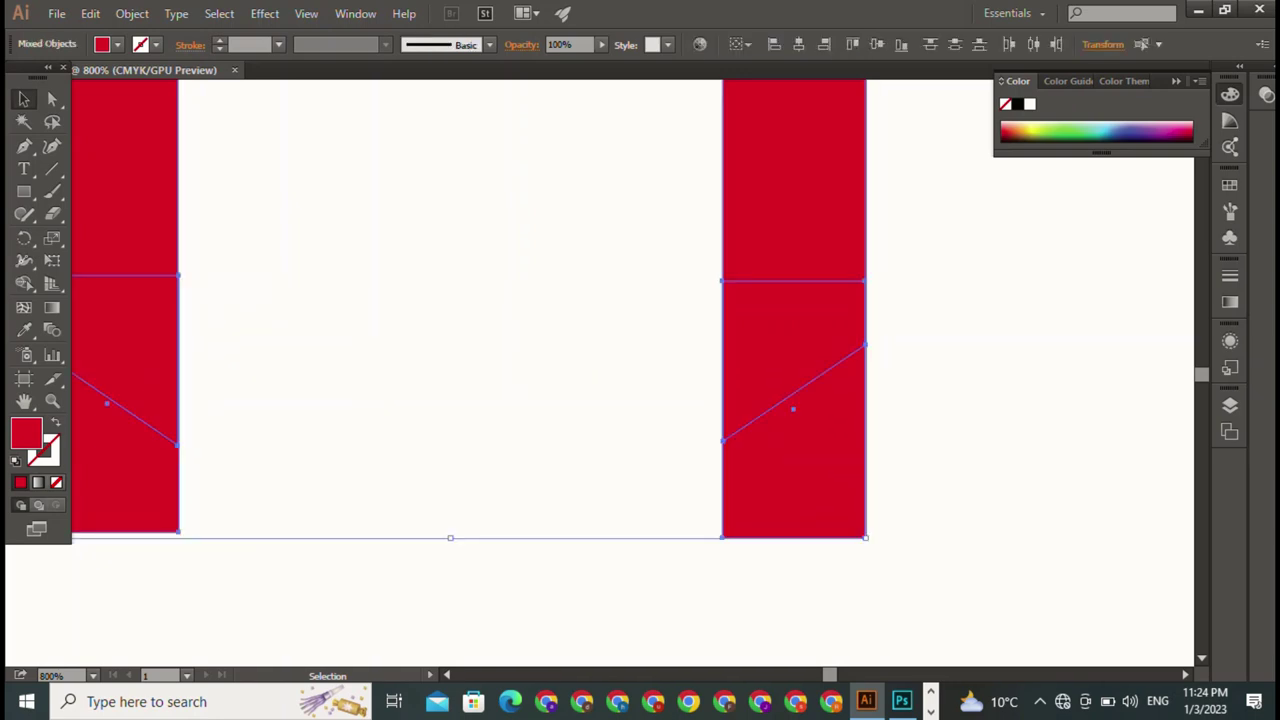
{"action": "key", "text": "ctrl+shift+a"}
{"action": "left_click_drag", "start_coordinate": [793, 430], "coordinate": [793, 407]}
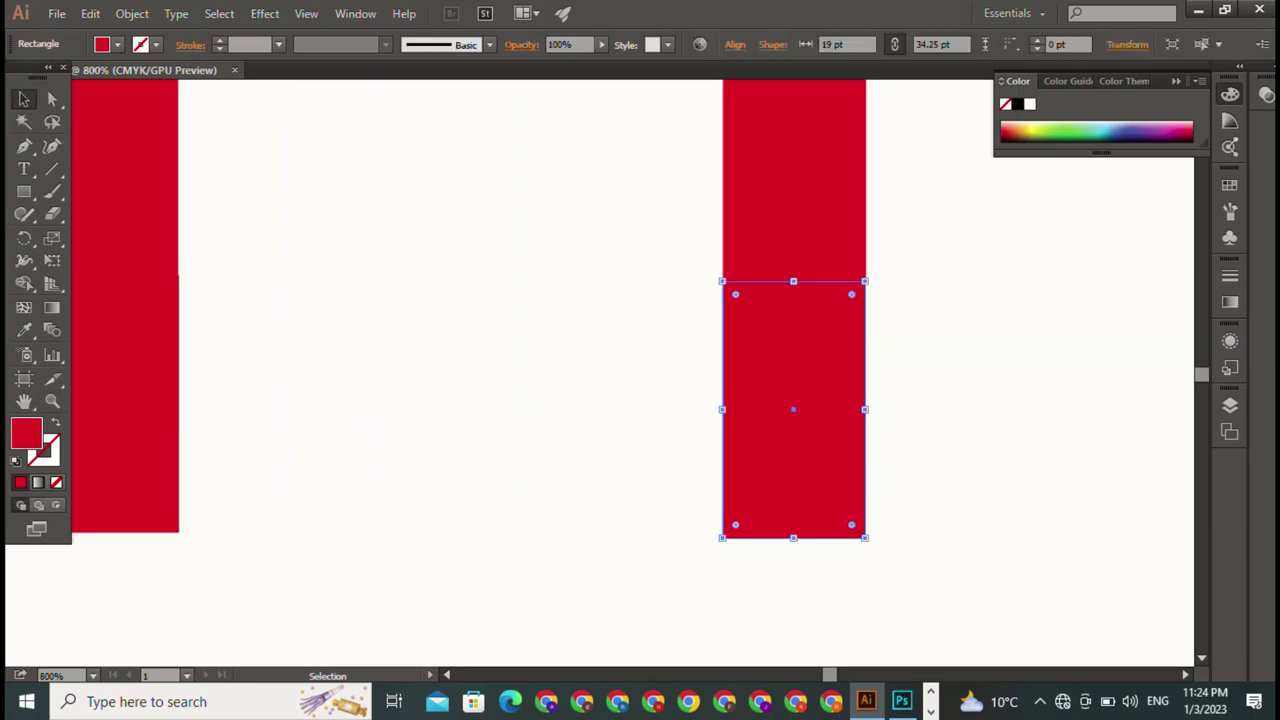
{"action": "key", "text": "Down"}
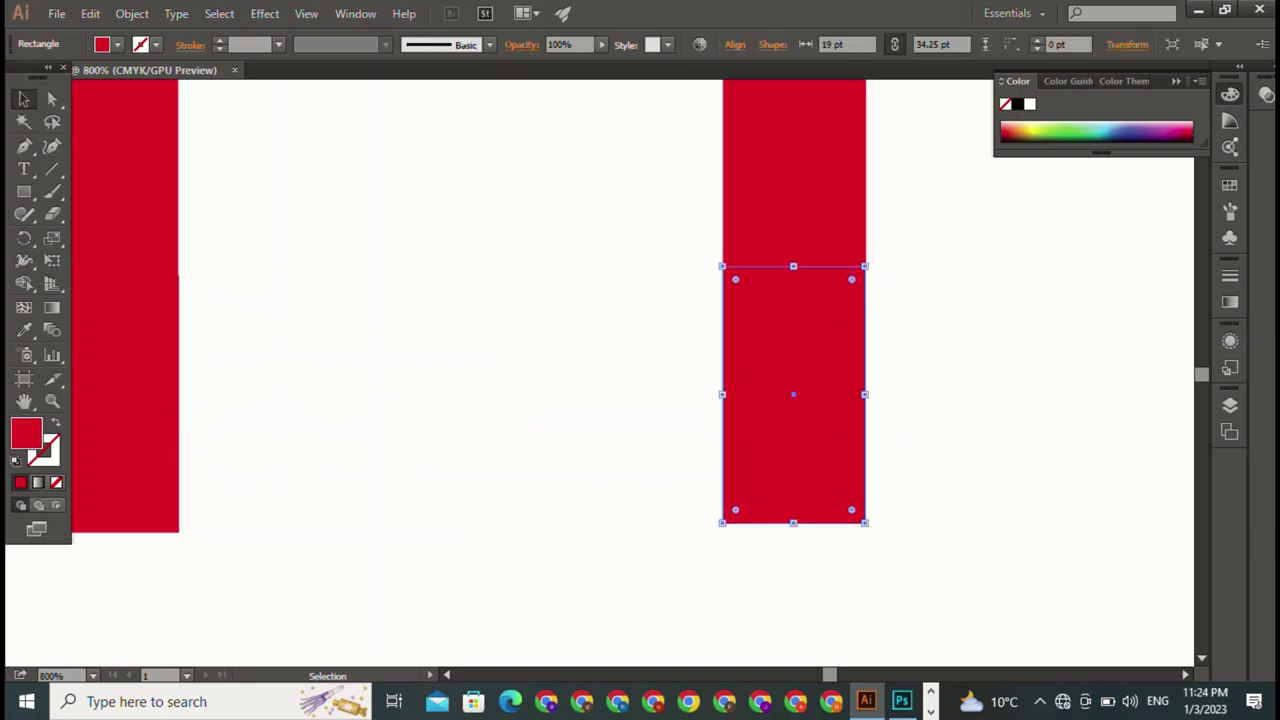
{"action": "left_click_drag", "start_coordinate": [975, 458], "coordinate": [170, 512]}
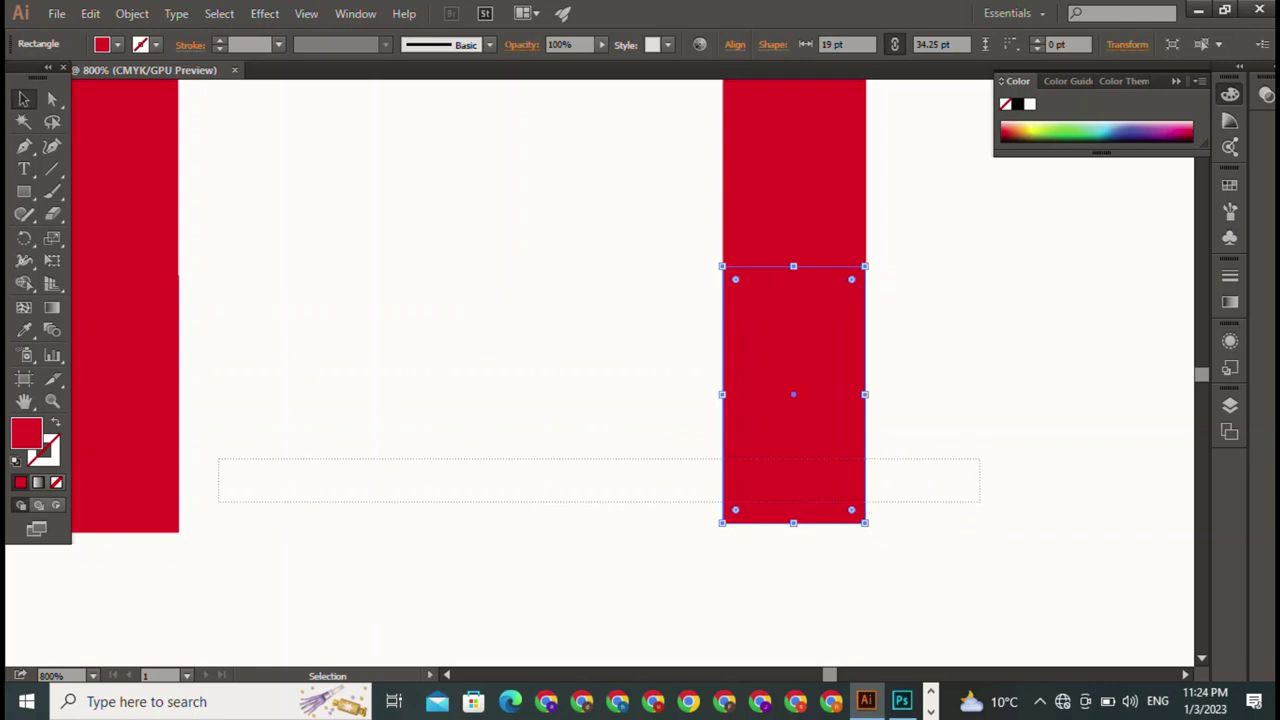
{"action": "left_click", "coordinate": [1000, 450]}
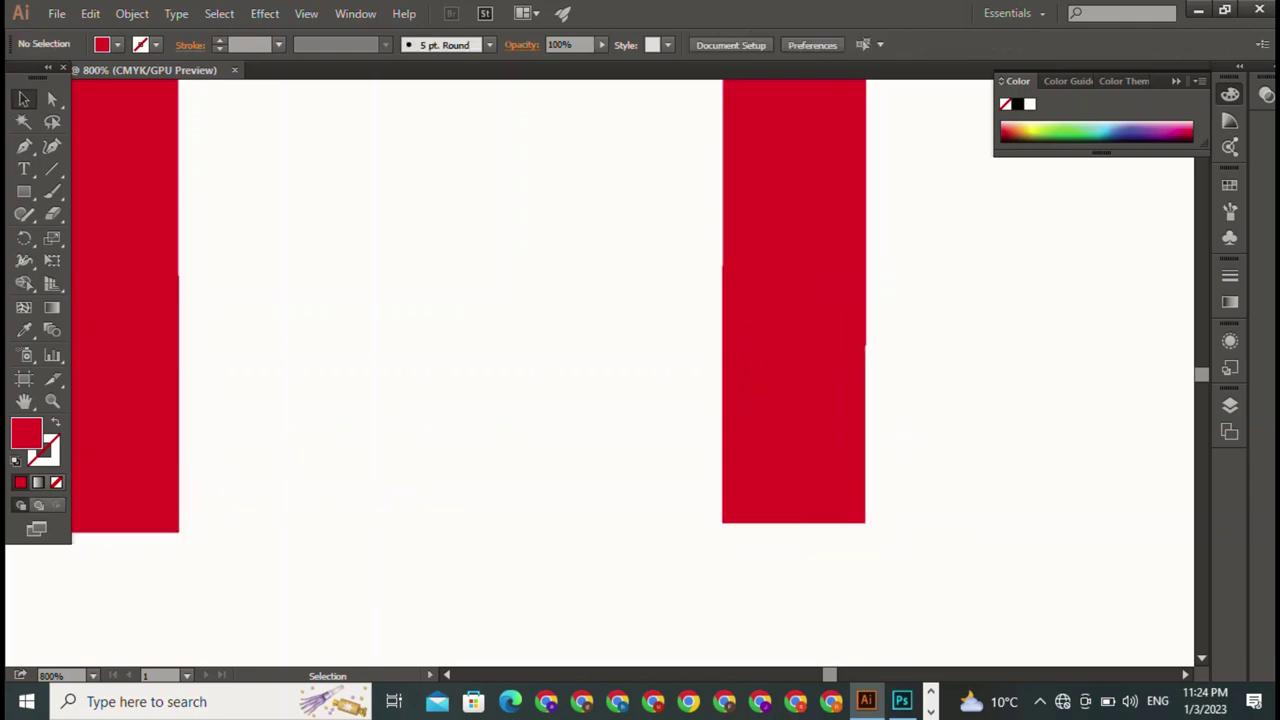
{"action": "left_click", "coordinate": [793, 400]}
{"action": "key", "text": "Down"}
Step: Fine-tune the right cover rectangle with arrow-key nudges, comparing it against the leg
{"action": "left_click", "coordinate": [1000, 450]}
{"action": "left_click_drag", "start_coordinate": [886, 434], "coordinate": [150, 560]}
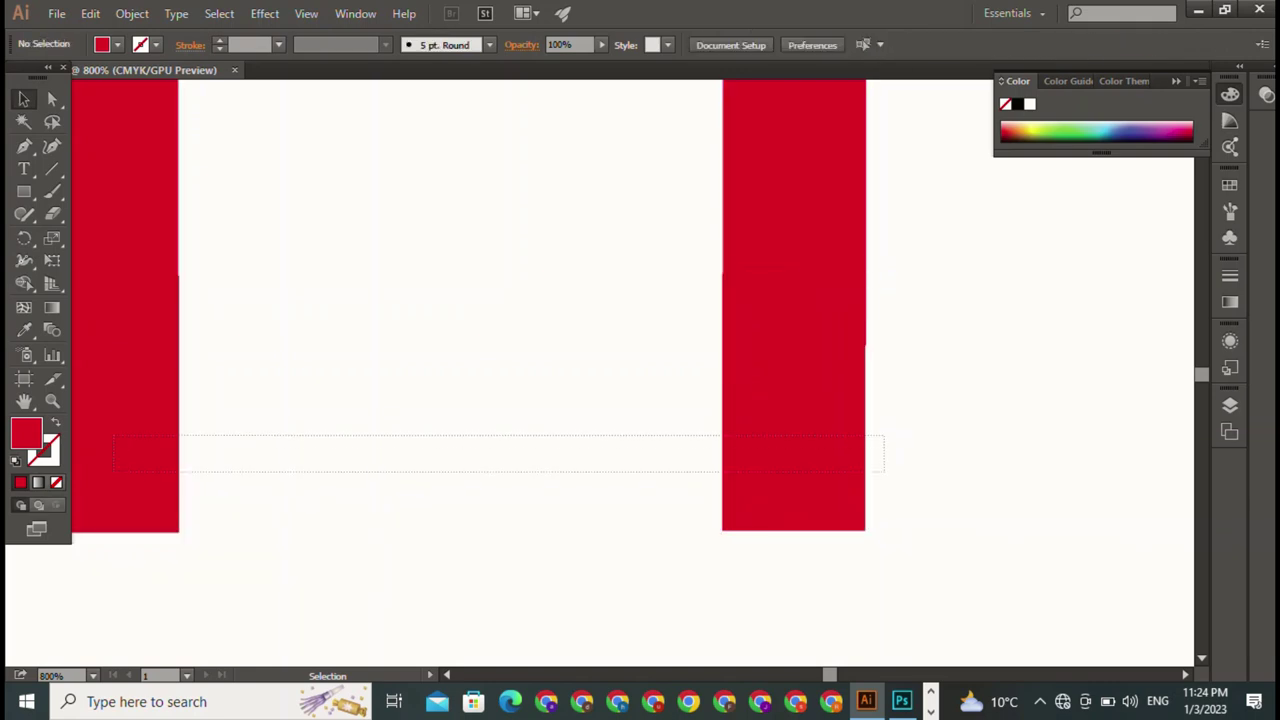
{"action": "left_click", "coordinate": [1000, 450]}
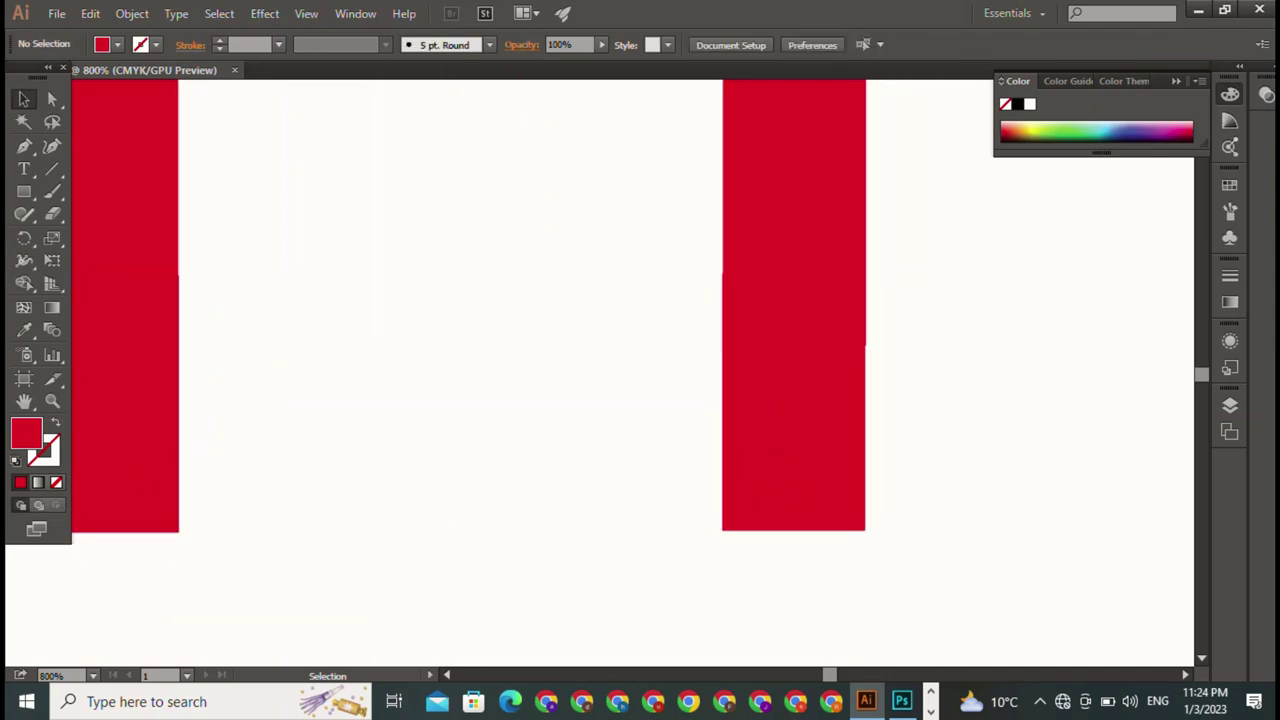
{"action": "left_click", "coordinate": [793, 400]}
{"action": "key", "text": "Down"}
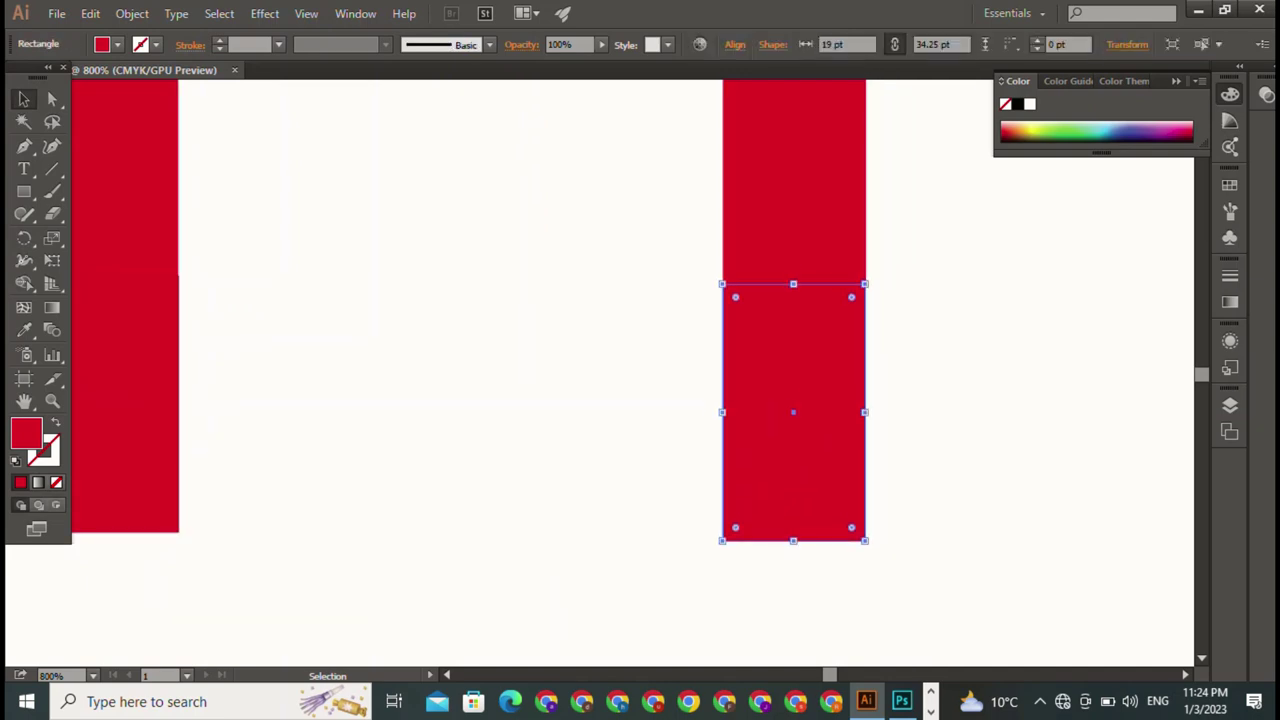
{"action": "key", "text": "Up"}
{"action": "left_click_drag", "start_coordinate": [942, 502], "coordinate": [104, 586]}
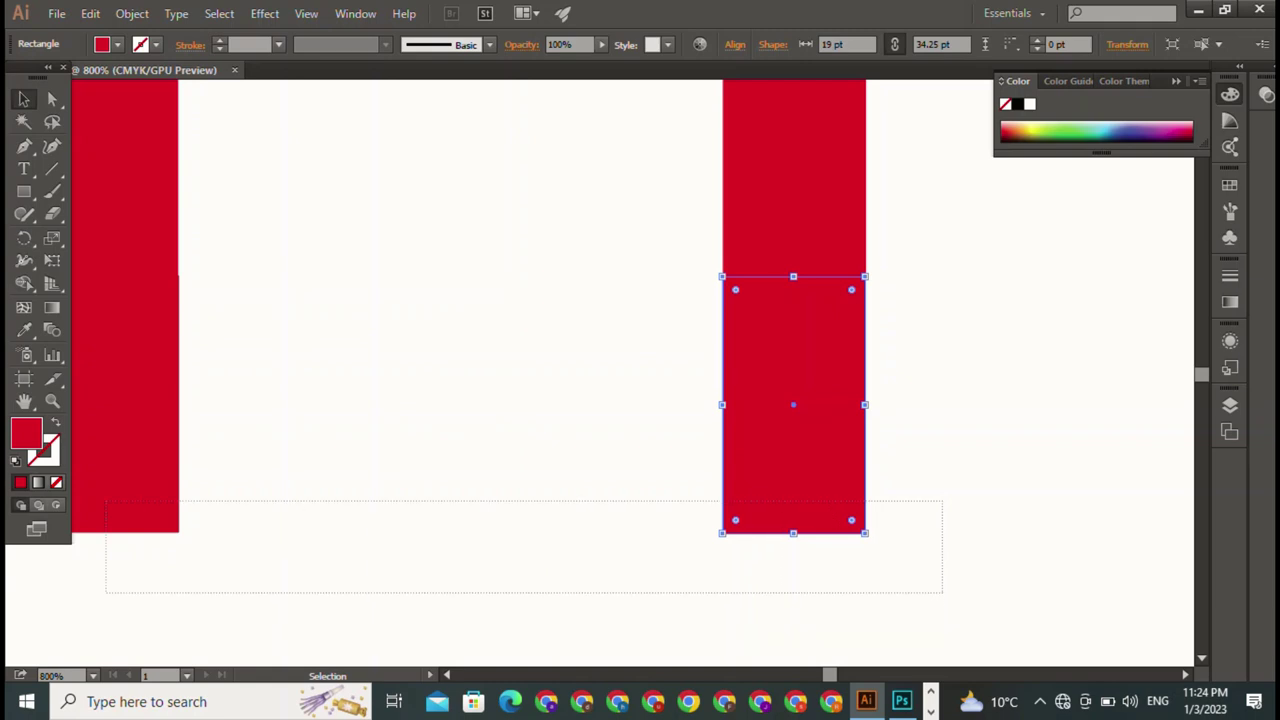
{"action": "key", "text": "ctrl+shift+a"}
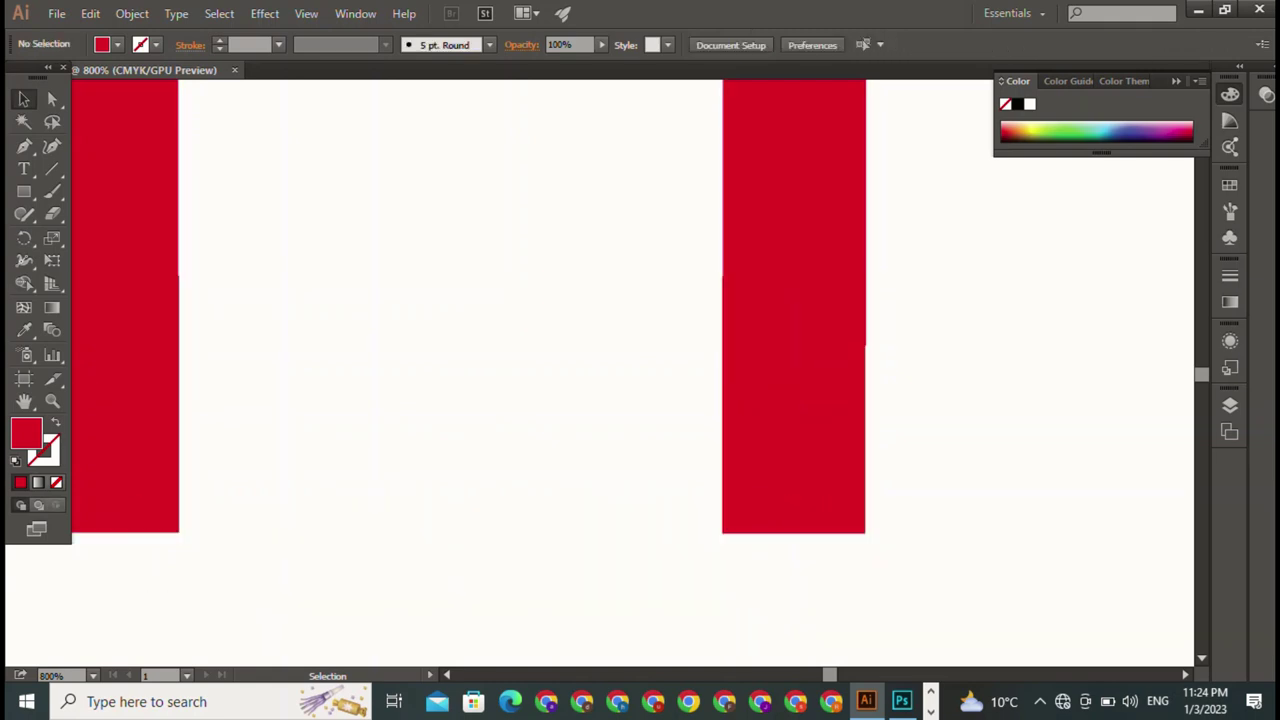
{"action": "left_click", "coordinate": [793, 400]}
{"action": "key", "text": "ctrl+shift+a"}
Step: Check the red leg shapes, then pan and zoom out to view the whole H
{"action": "left_click_drag", "start_coordinate": [670, 325], "coordinate": [672, 405]}
{"action": "key", "text": "a"}
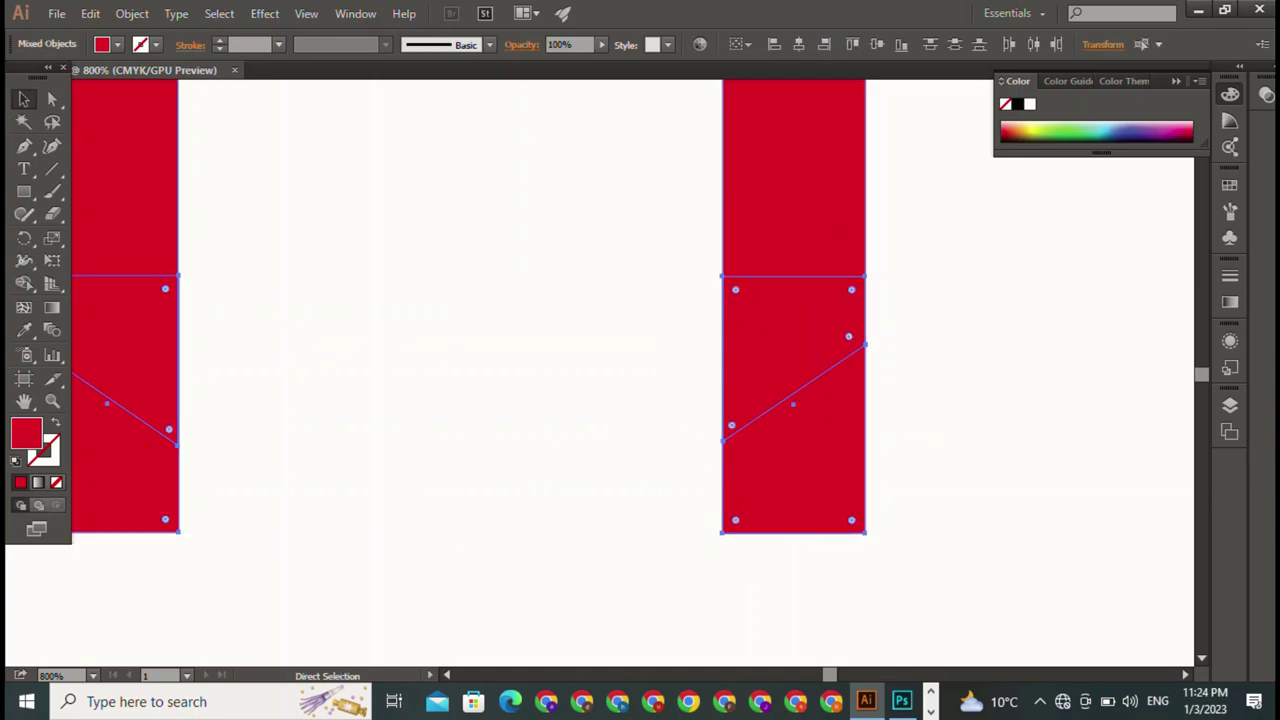
{"action": "key", "text": "v"}
{"action": "key", "text": "ctrl+shift+a"}
{"action": "left_click_drag", "start_coordinate": [600, 300], "coordinate": [908, 285]}
{"action": "key", "text": "ctrl+equal"}
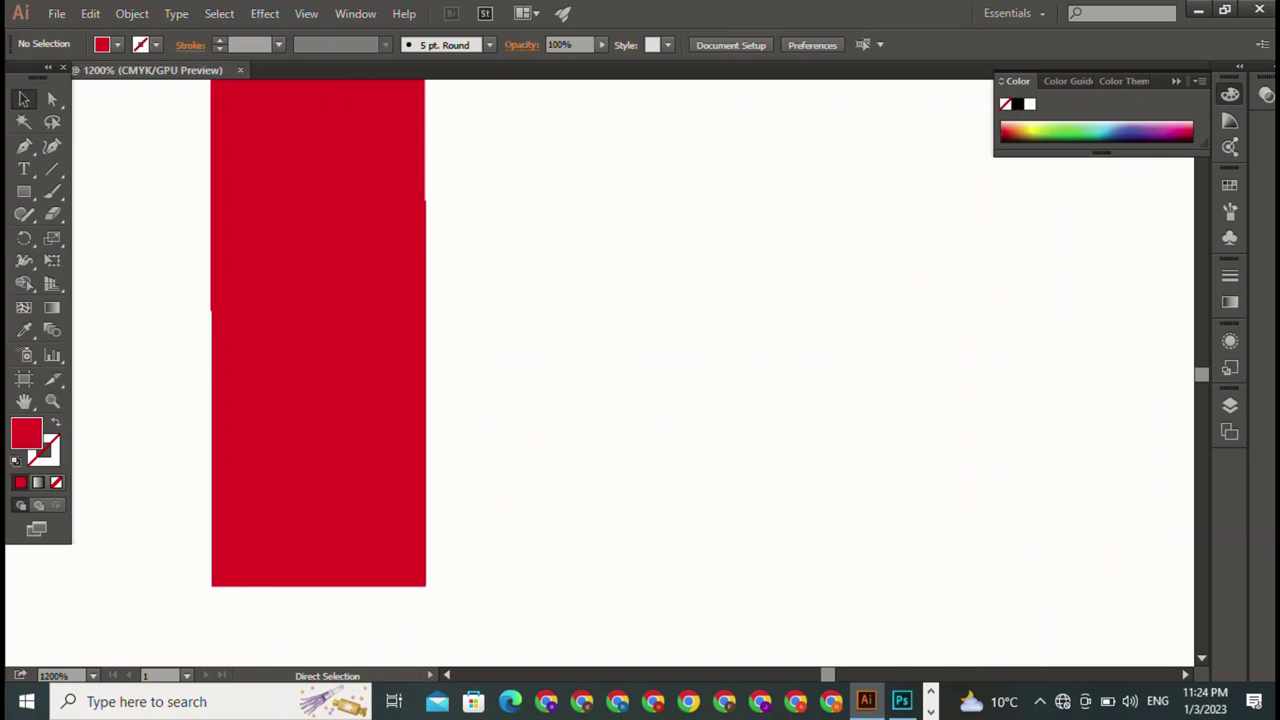
{"action": "key", "text": "ctrl+minus"}
{"action": "key", "text": "ctrl+minus"}
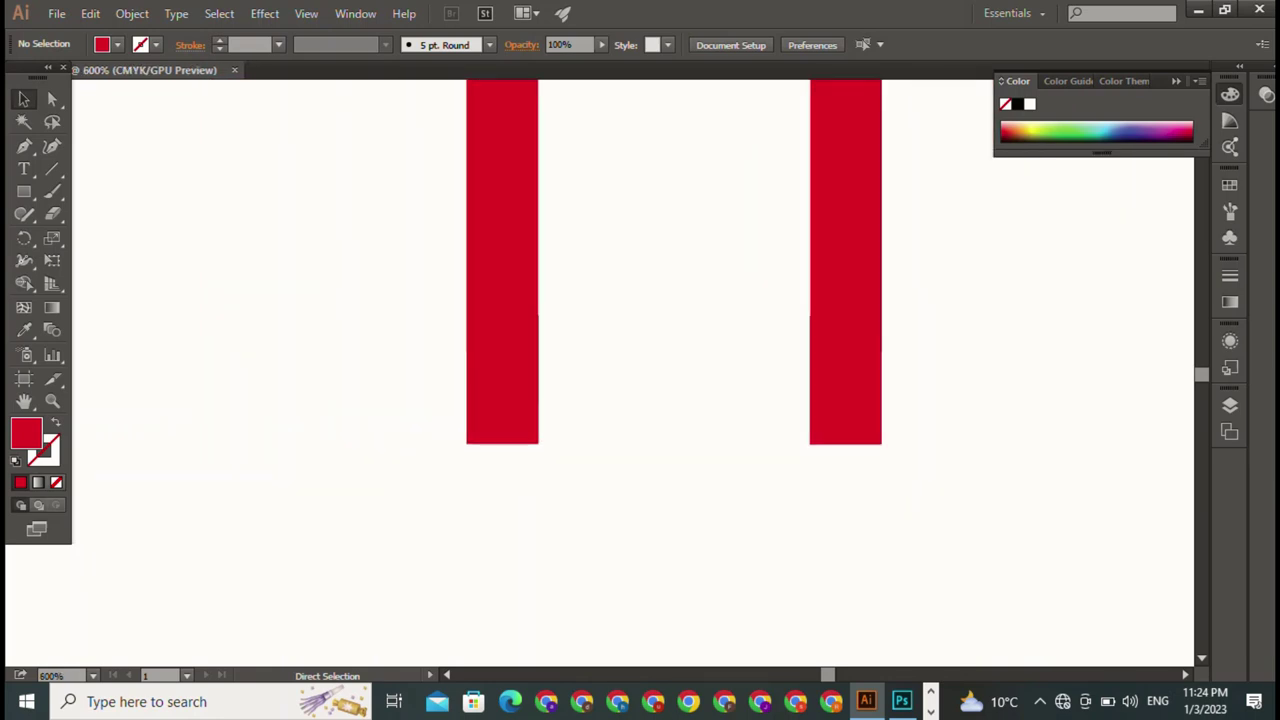
{"action": "key", "text": "ctrl+minus"}
{"action": "key", "text": "ctrl+minus"}
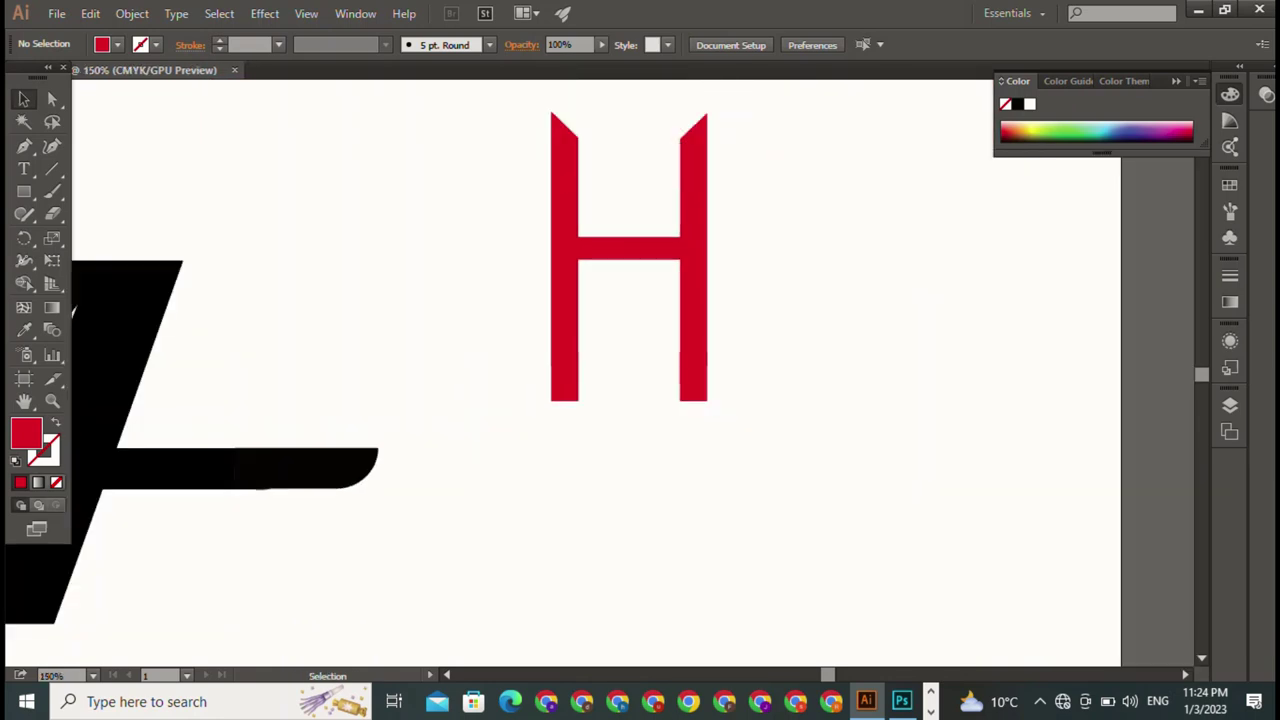
Step: Place the red H at the end of the A's crossbar, zoom out, and minimize Illustrator
{"action": "left_click_drag", "start_coordinate": [564, 300], "coordinate": [223, 342]}
{"action": "key", "text": "ctrl+shift+a"}
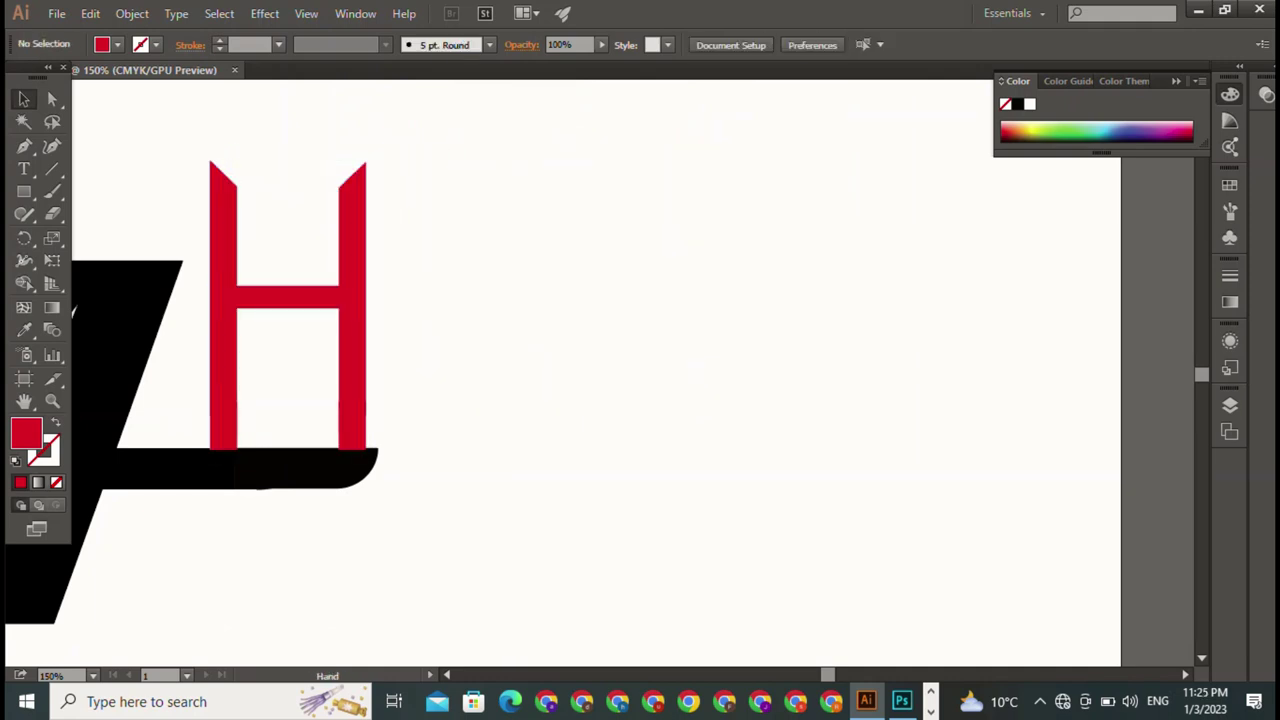
{"action": "mouse_move", "coordinate": [400, 370]}
{"action": "left_mouse_down"}
{"action": "mouse_move", "coordinate": [761, 370]}
{"action": "mouse_move", "coordinate": [874, 326]}
{"action": "left_mouse_up"}
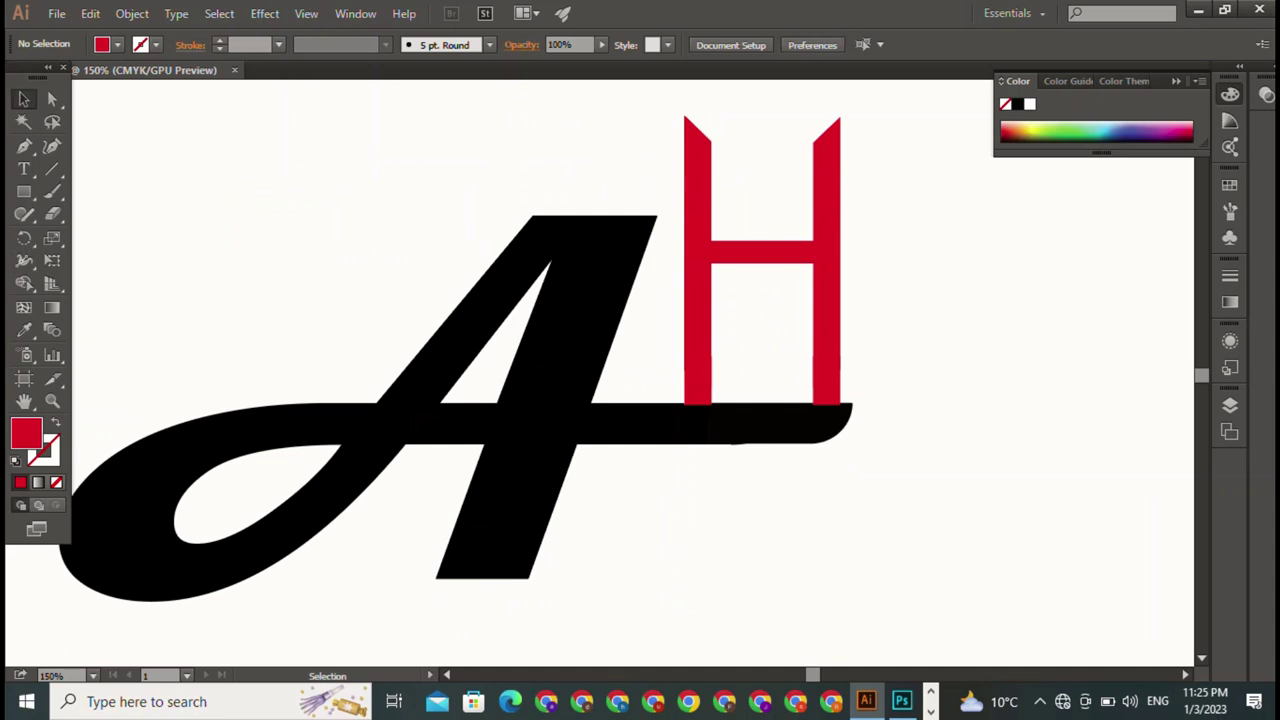
{"action": "key", "text": "ctrl+minus"}
{"action": "key", "text": "ctrl+minus"}
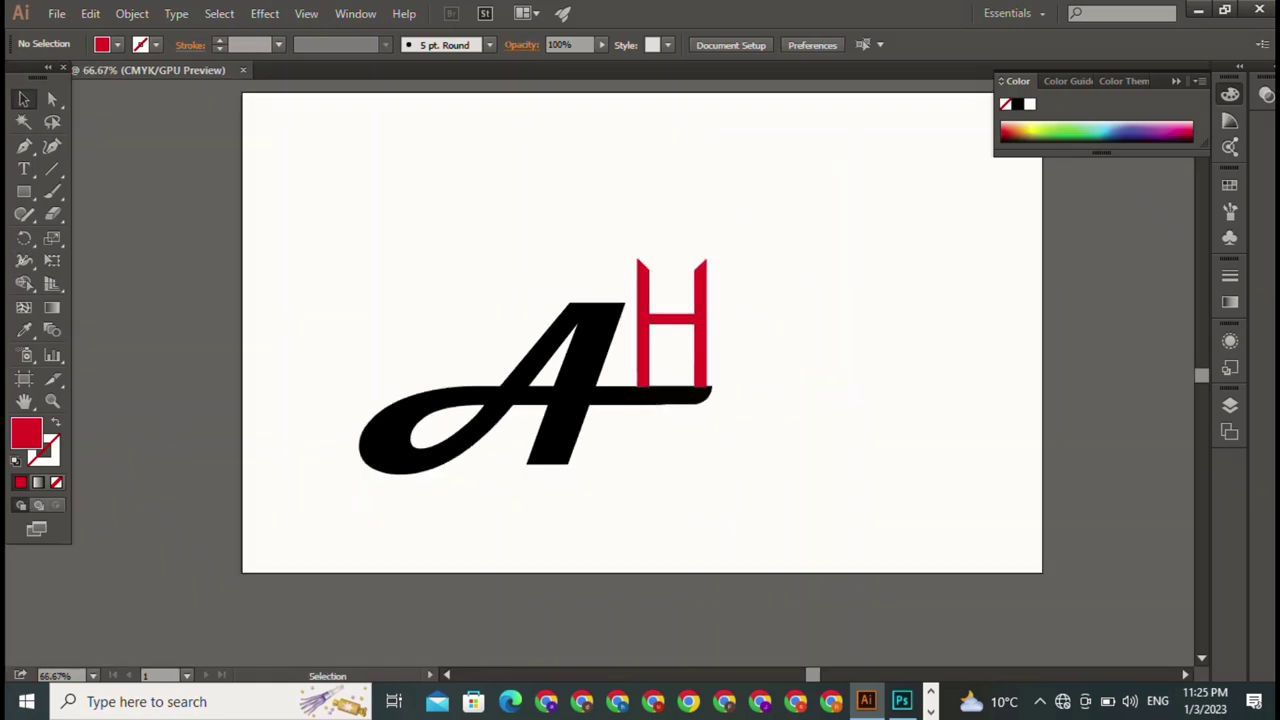
{"action": "left_click_drag", "start_coordinate": [288, 268], "coordinate": [810, 538]}
{"action": "key", "text": "ctrl+shift+a"}
{"action": "left_click", "coordinate": [1198, 9]}
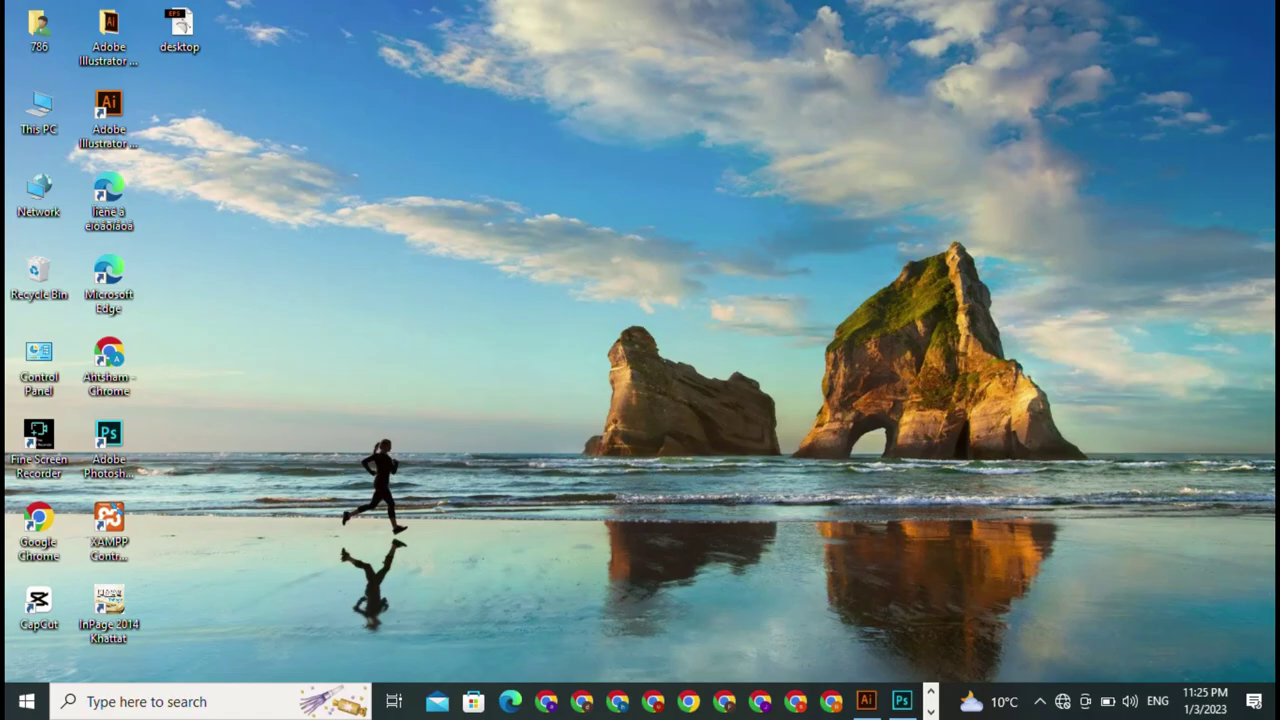
Step: Go to the jpg folder on New Volume (E:) via This PC
{"action": "double_click", "coordinate": [39, 110]}
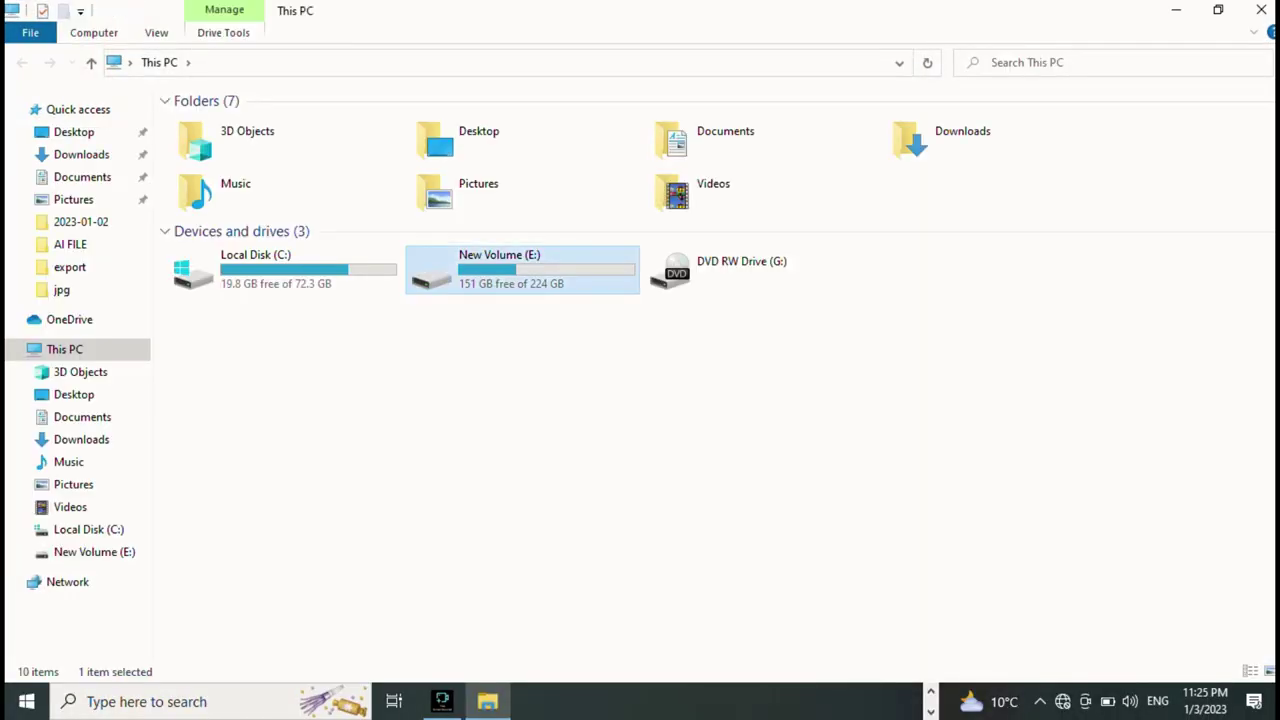
{"action": "key", "text": "Return"}
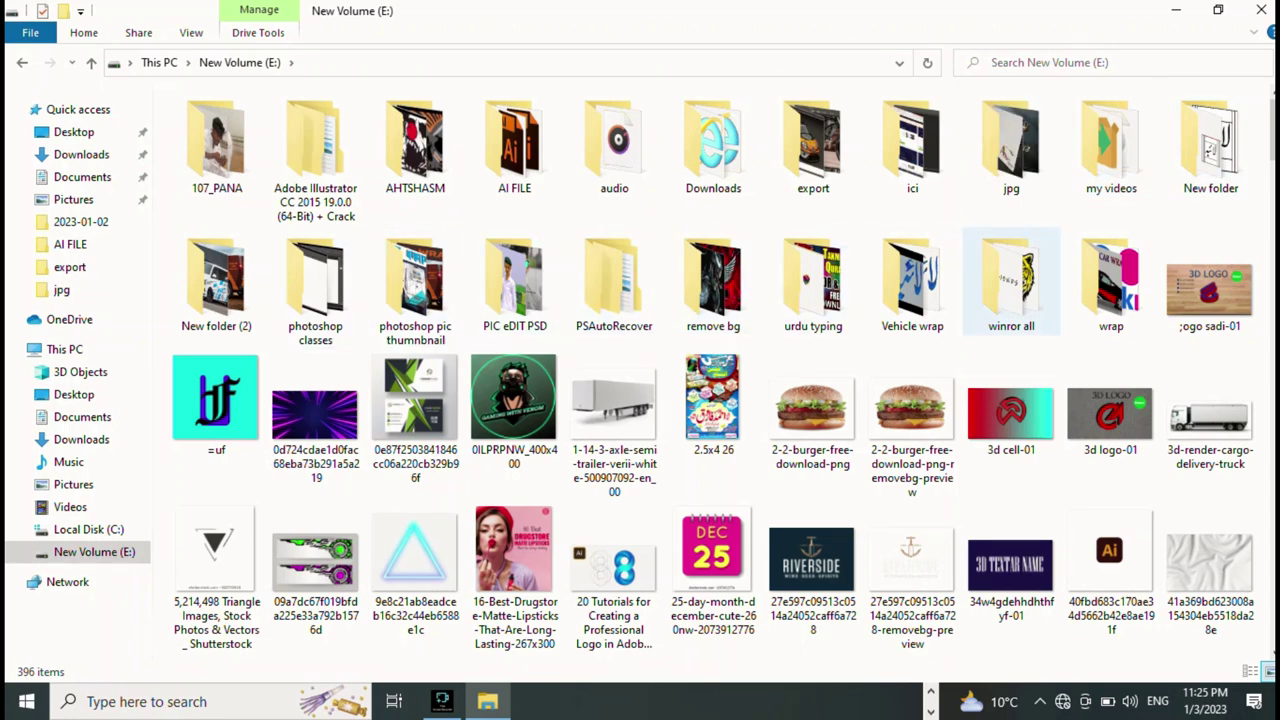
{"action": "double_click", "coordinate": [1011, 150]}
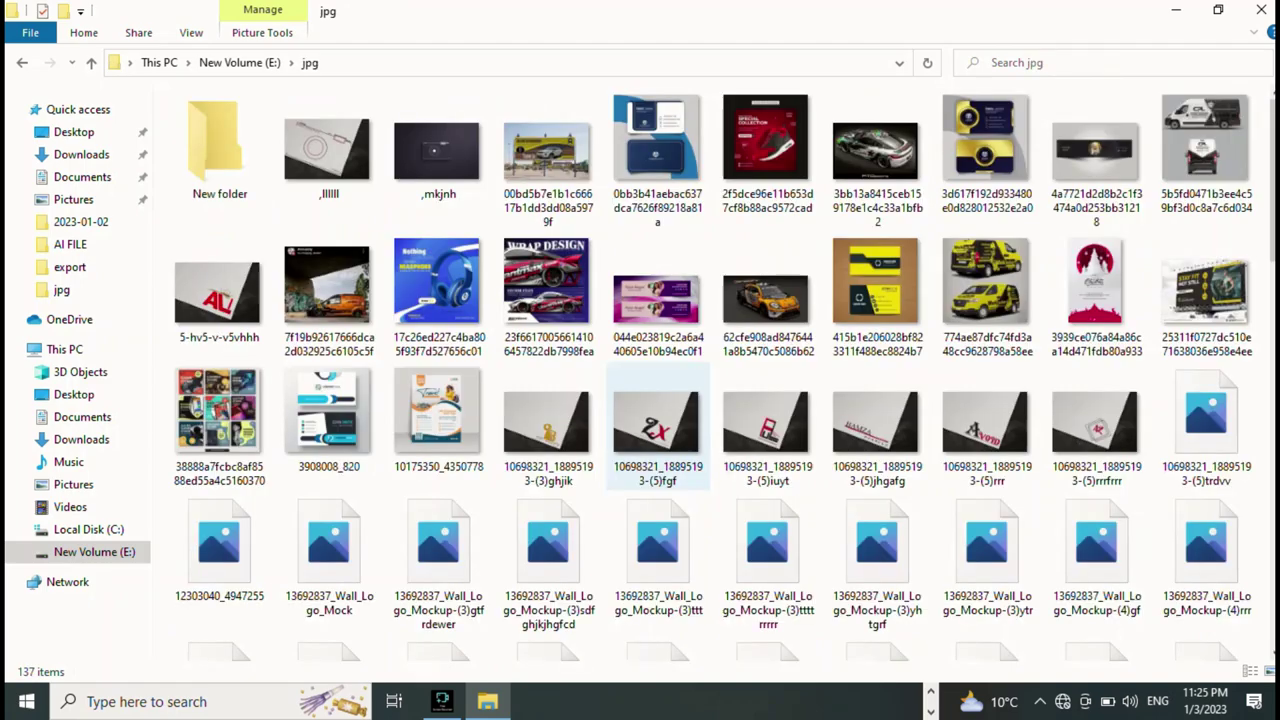
Step: Find the gold crown swoosh image and drag it over to Illustrator
{"action": "scroll", "coordinate": [440, 450], "scroll_direction": "down", "scroll_amount": 3}
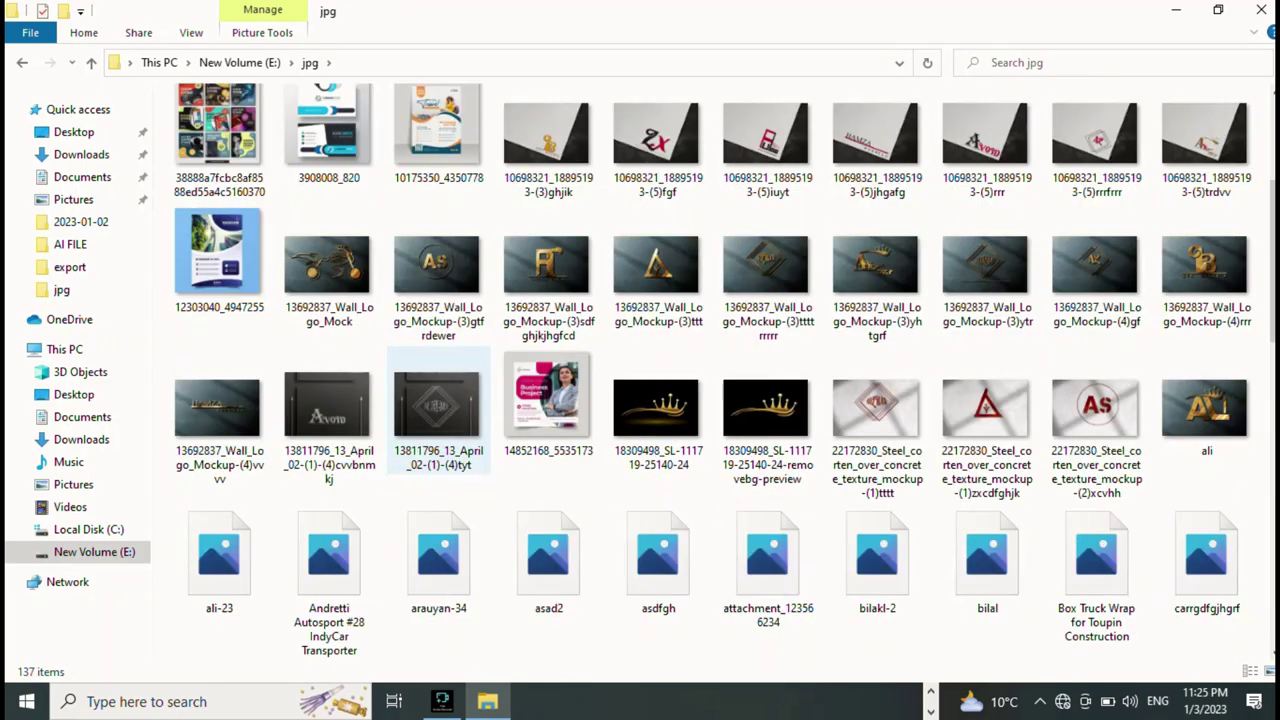
{"action": "scroll", "coordinate": [440, 450], "scroll_direction": "down", "scroll_amount": 3}
{"action": "scroll", "coordinate": [450, 460], "scroll_direction": "down", "scroll_amount": 3}
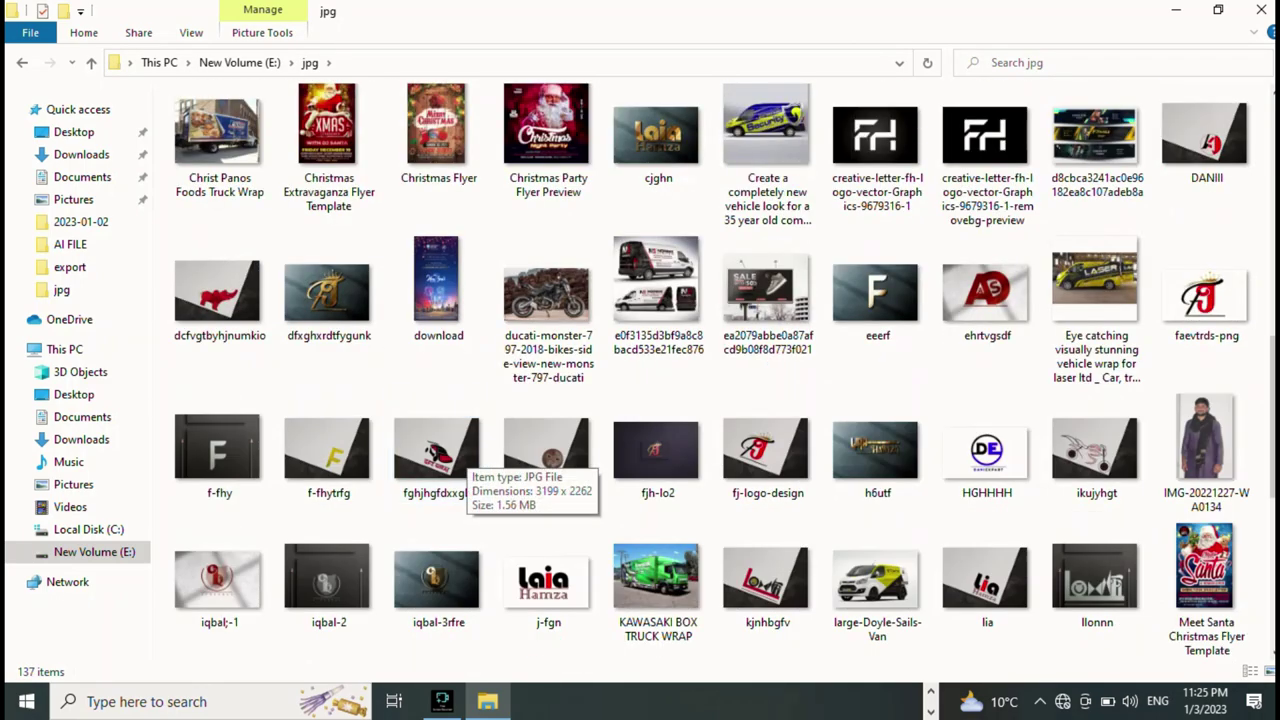
{"action": "scroll", "coordinate": [450, 460], "scroll_direction": "down", "scroll_amount": 3}
{"action": "scroll", "coordinate": [450, 460], "scroll_direction": "up", "scroll_amount": 5}
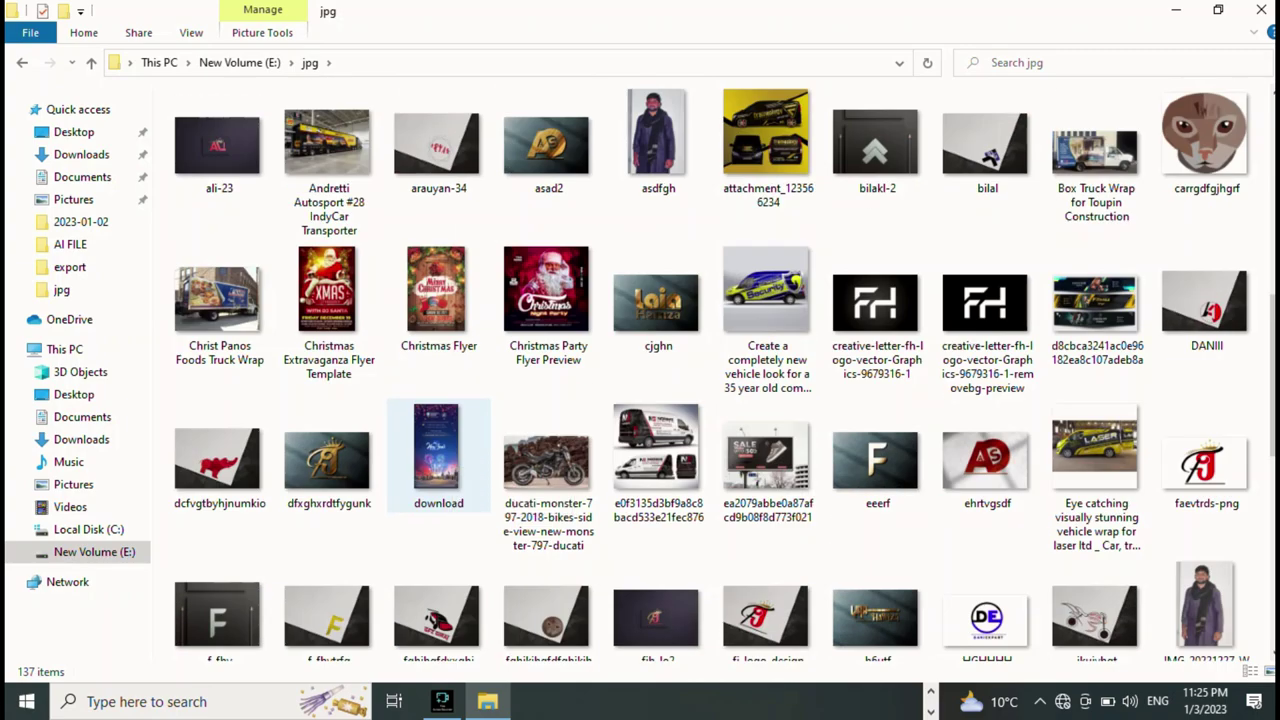
{"action": "scroll", "coordinate": [655, 300], "scroll_direction": "up", "scroll_amount": 7}
{"action": "scroll", "coordinate": [550, 560], "scroll_direction": "down", "scroll_amount": 3}
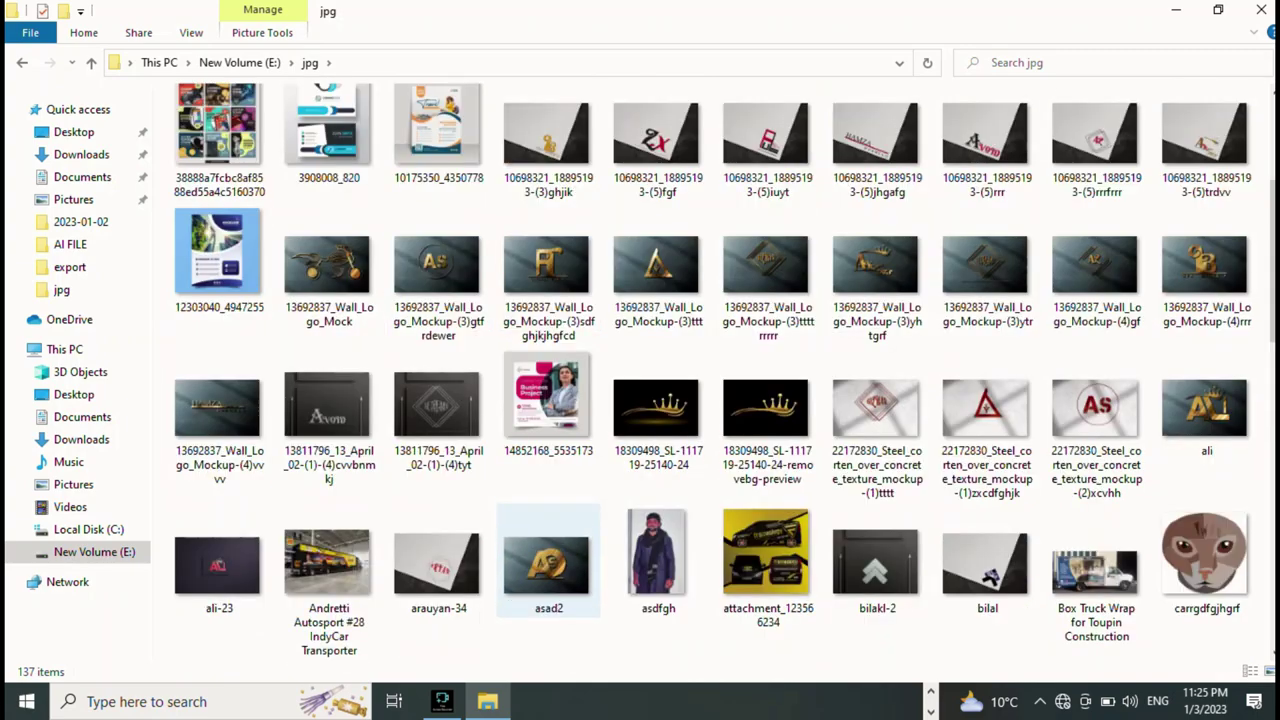
{"action": "scroll", "coordinate": [420, 440], "scroll_direction": "down", "scroll_amount": 3}
{"action": "scroll", "coordinate": [420, 440], "scroll_direction": "down", "scroll_amount": 3}
{"action": "scroll", "coordinate": [612, 418], "scroll_direction": "down", "scroll_amount": 3}
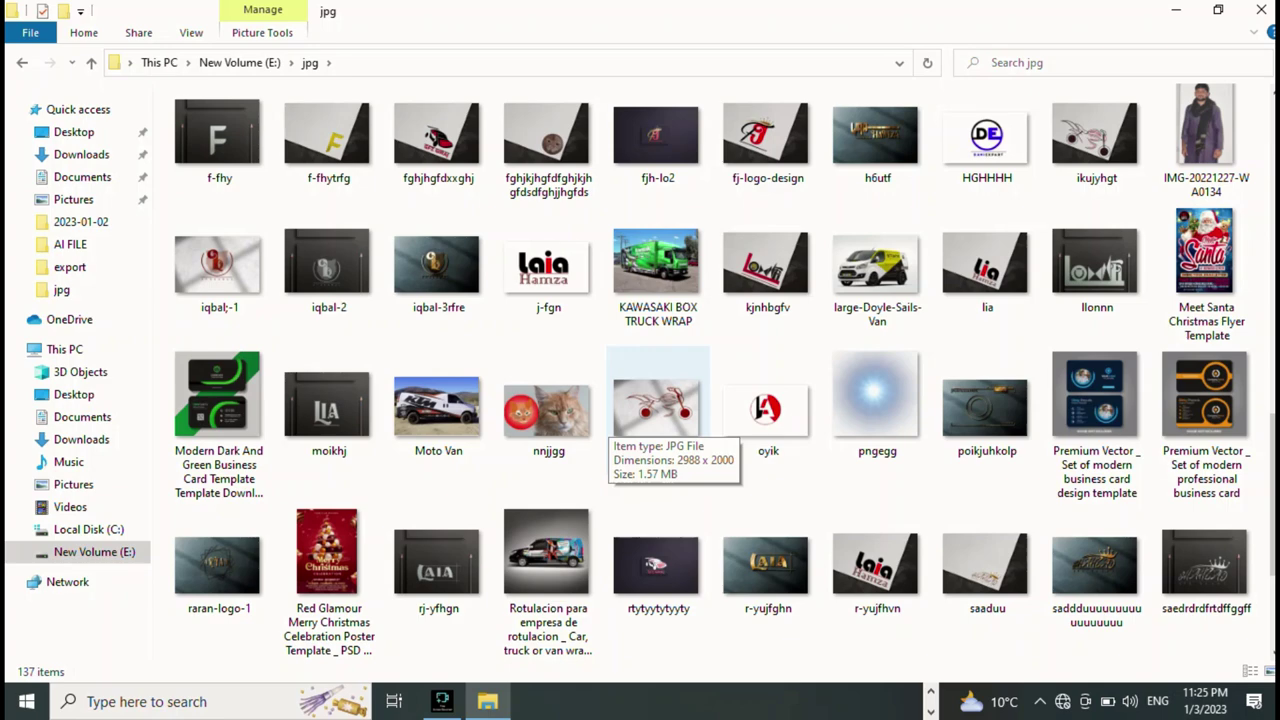
{"action": "scroll", "coordinate": [611, 432], "scroll_direction": "down", "scroll_amount": 5}
{"action": "scroll", "coordinate": [527, 545], "scroll_direction": "up", "scroll_amount": 3}
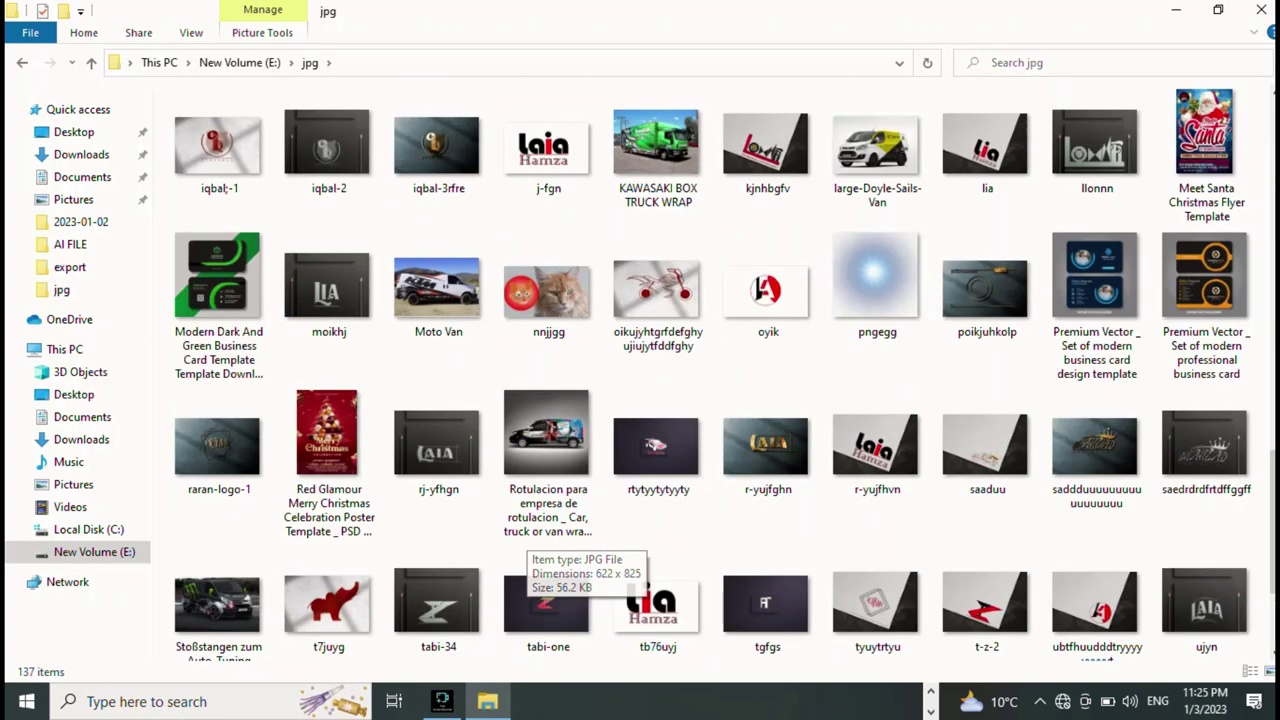
{"action": "scroll", "coordinate": [527, 545], "scroll_direction": "up", "scroll_amount": 3}
{"action": "scroll", "coordinate": [527, 545], "scroll_direction": "up", "scroll_amount": 3}
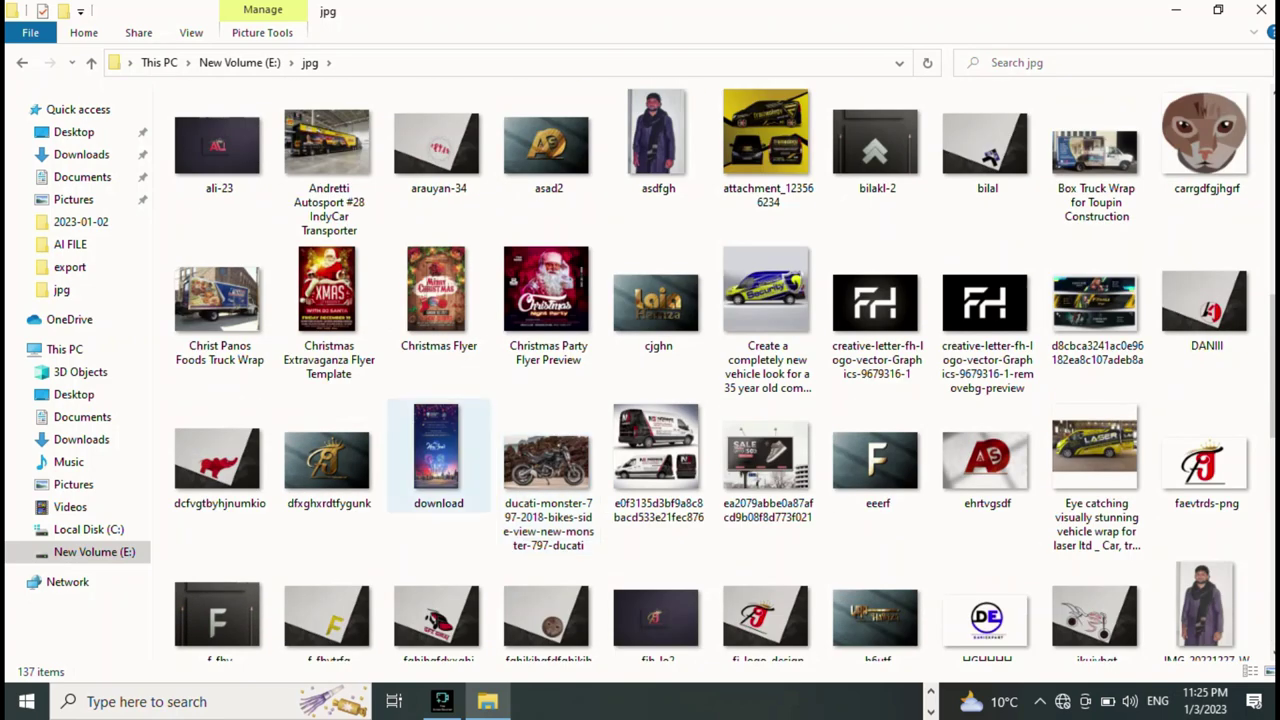
{"action": "scroll", "coordinate": [468, 478], "scroll_direction": "up", "scroll_amount": 3}
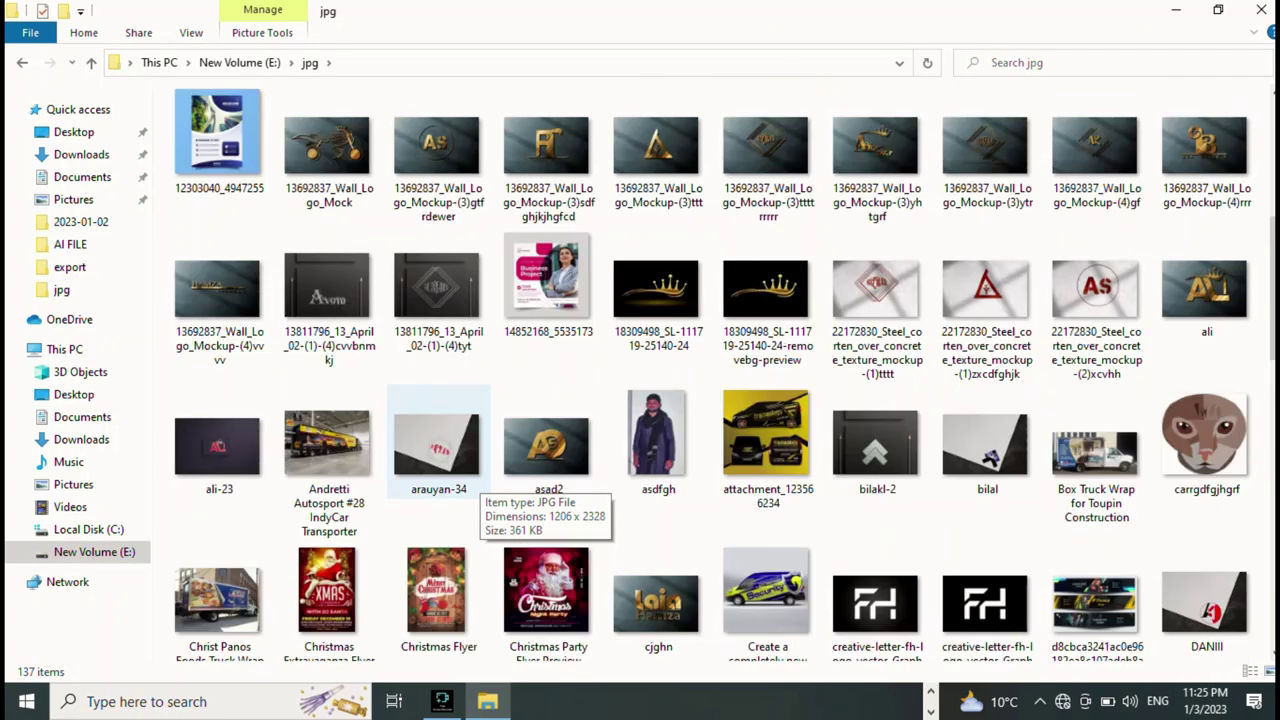
{"action": "scroll", "coordinate": [470, 478], "scroll_direction": "up", "scroll_amount": 6}
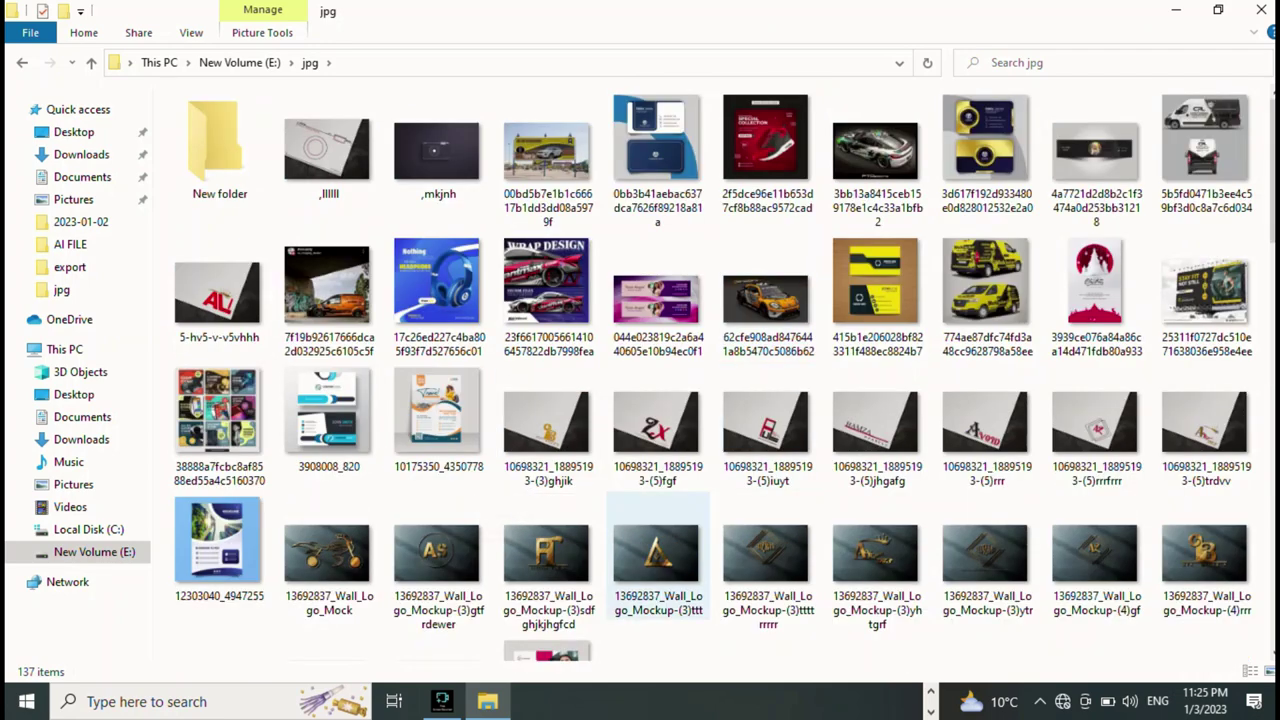
{"action": "scroll", "coordinate": [650, 560], "scroll_direction": "down", "scroll_amount": 8}
{"action": "left_click_drag", "start_coordinate": [766, 125], "coordinate": [625, 585]}
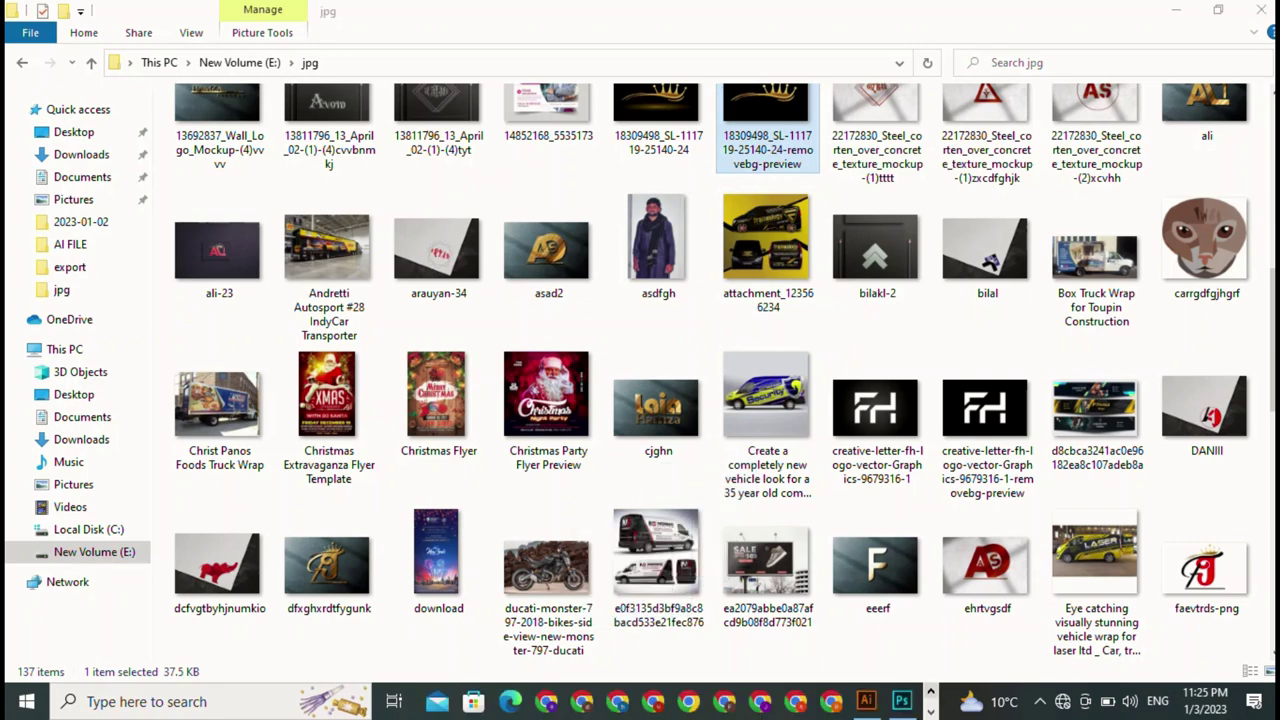
{"action": "mouse_move", "coordinate": [766, 128]}
{"action": "left_mouse_down"}
{"action": "mouse_move", "coordinate": [866, 662]}
{"action": "mouse_move", "coordinate": [842, 322]}
{"action": "left_mouse_up"}
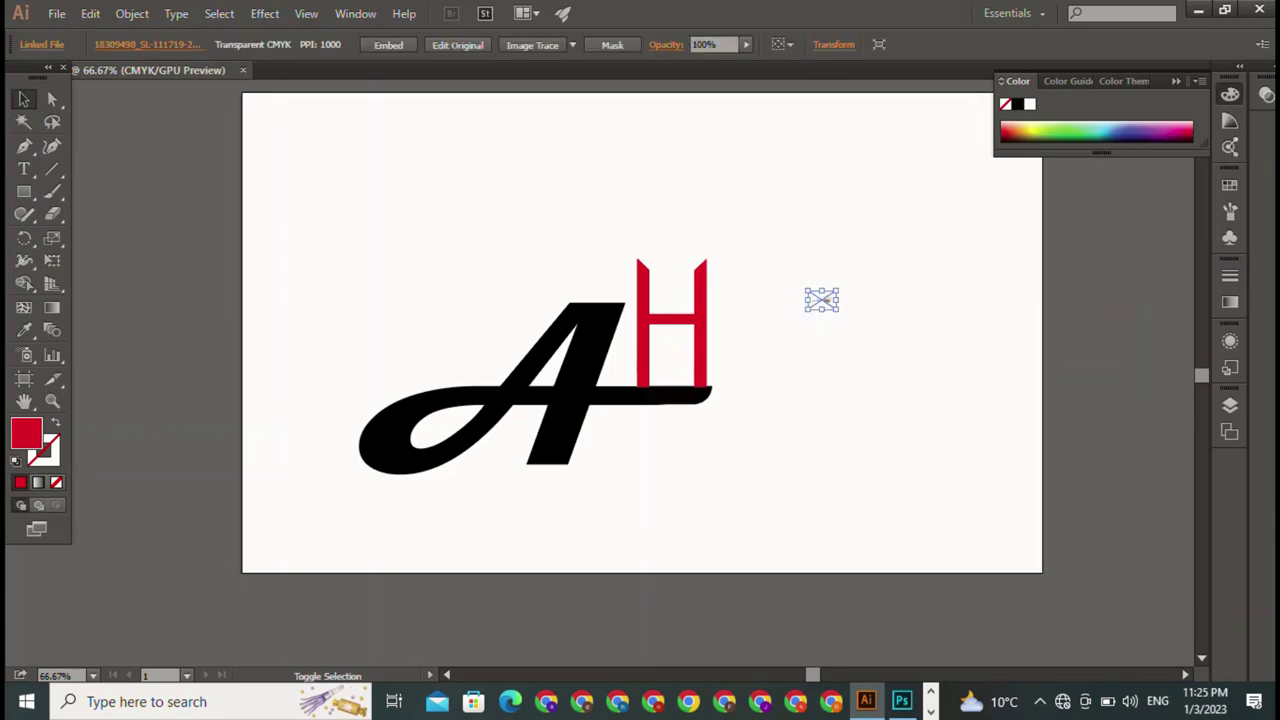
Step: Enlarge the crown image and position it above the AH letters
{"action": "left_click_drag", "start_coordinate": [838, 289], "coordinate": [986, 189]}
{"action": "left_click_drag", "start_coordinate": [896, 246], "coordinate": [626, 268]}
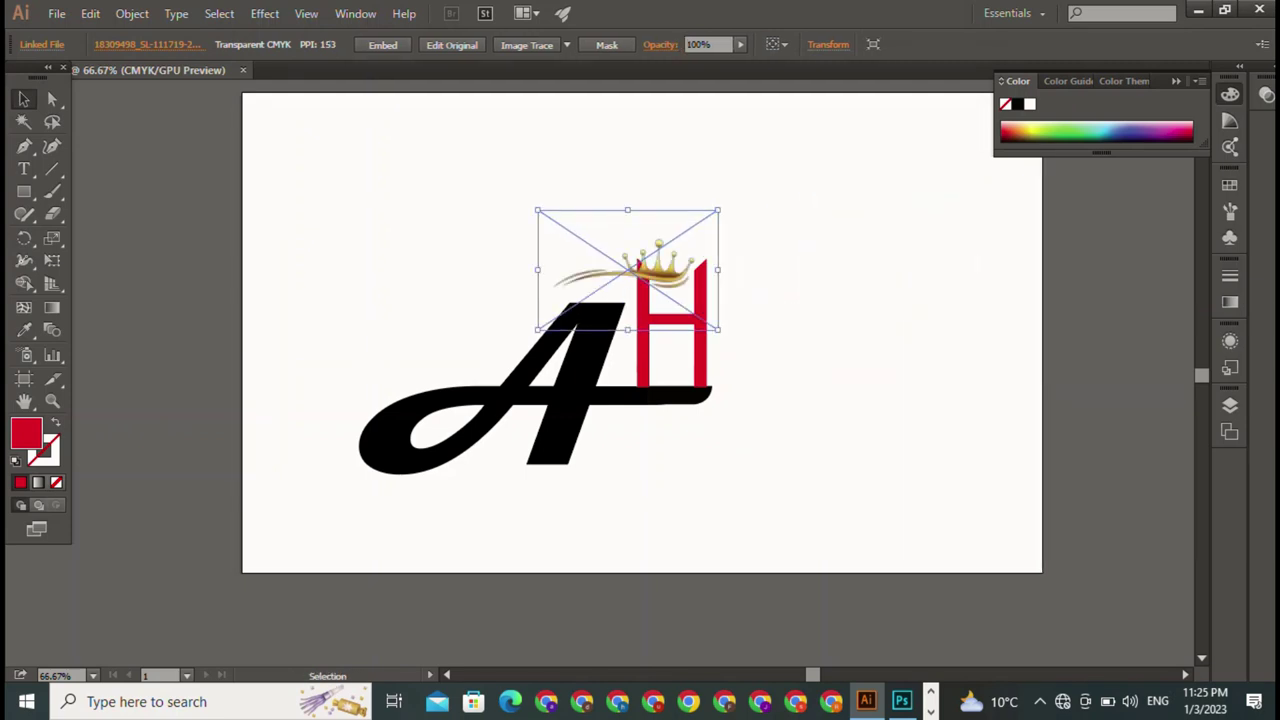
{"action": "left_click_drag", "start_coordinate": [718, 211], "coordinate": [857, 114]}
{"action": "left_click_drag", "start_coordinate": [700, 250], "coordinate": [611, 289]}
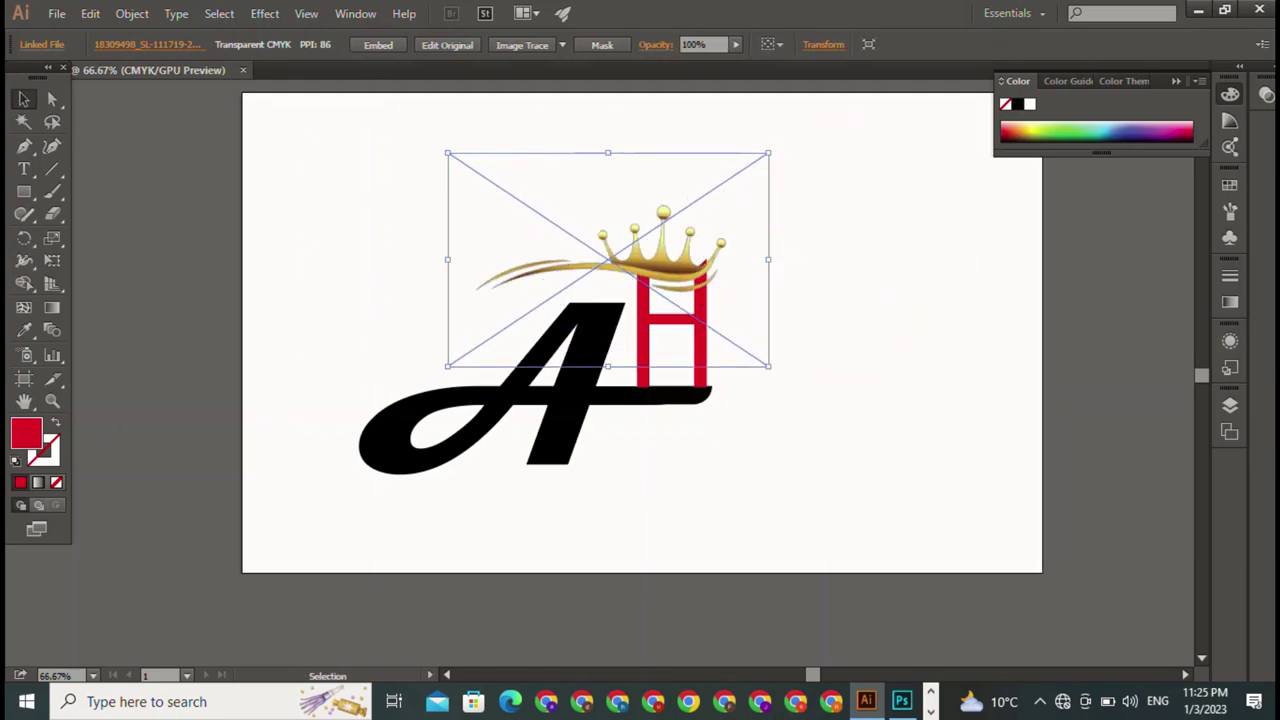
{"action": "left_click_drag", "start_coordinate": [768, 153], "coordinate": [846, 100]}
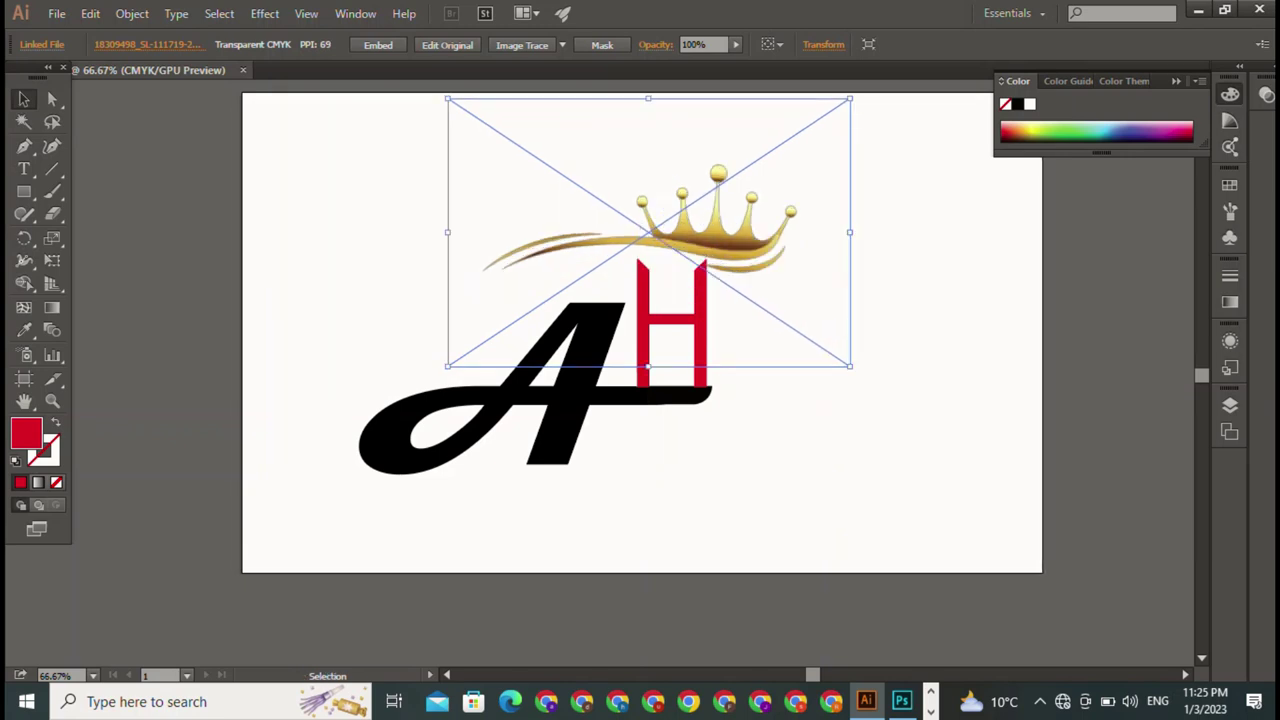
{"action": "left_click_drag", "start_coordinate": [650, 250], "coordinate": [545, 273]}
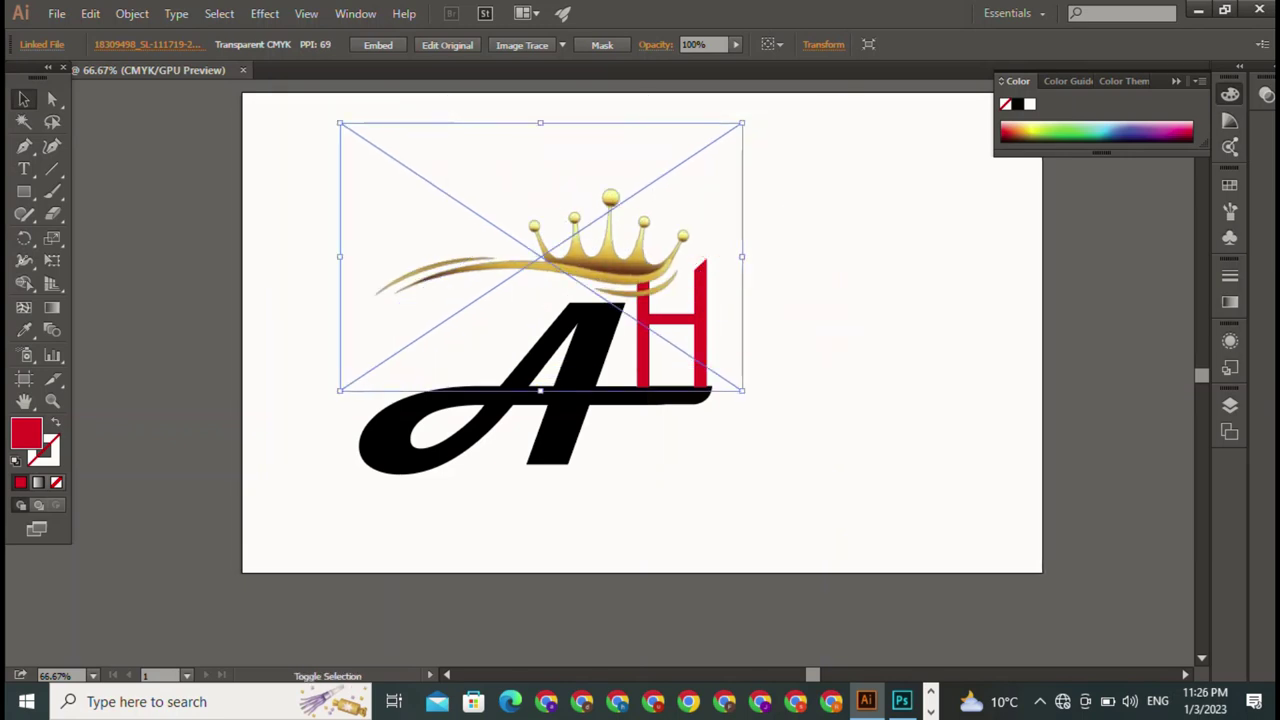
{"action": "left_click_drag", "start_coordinate": [742, 123], "coordinate": [957, 108]}
{"action": "left_click_drag", "start_coordinate": [750, 320], "coordinate": [705, 357]}
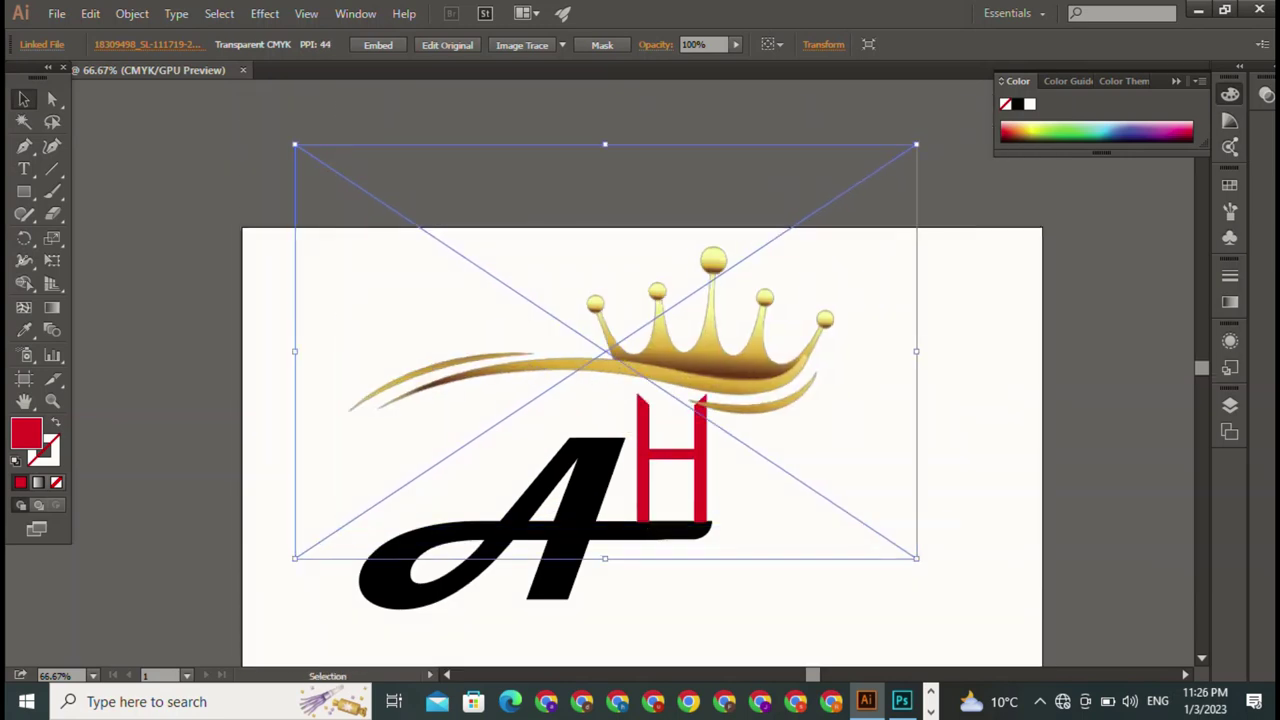
Step: Nudge the crown slightly right, then deselect to preview the finished logo
{"action": "key", "text": "shift+Right"}
{"action": "key", "text": "shift+Right"}
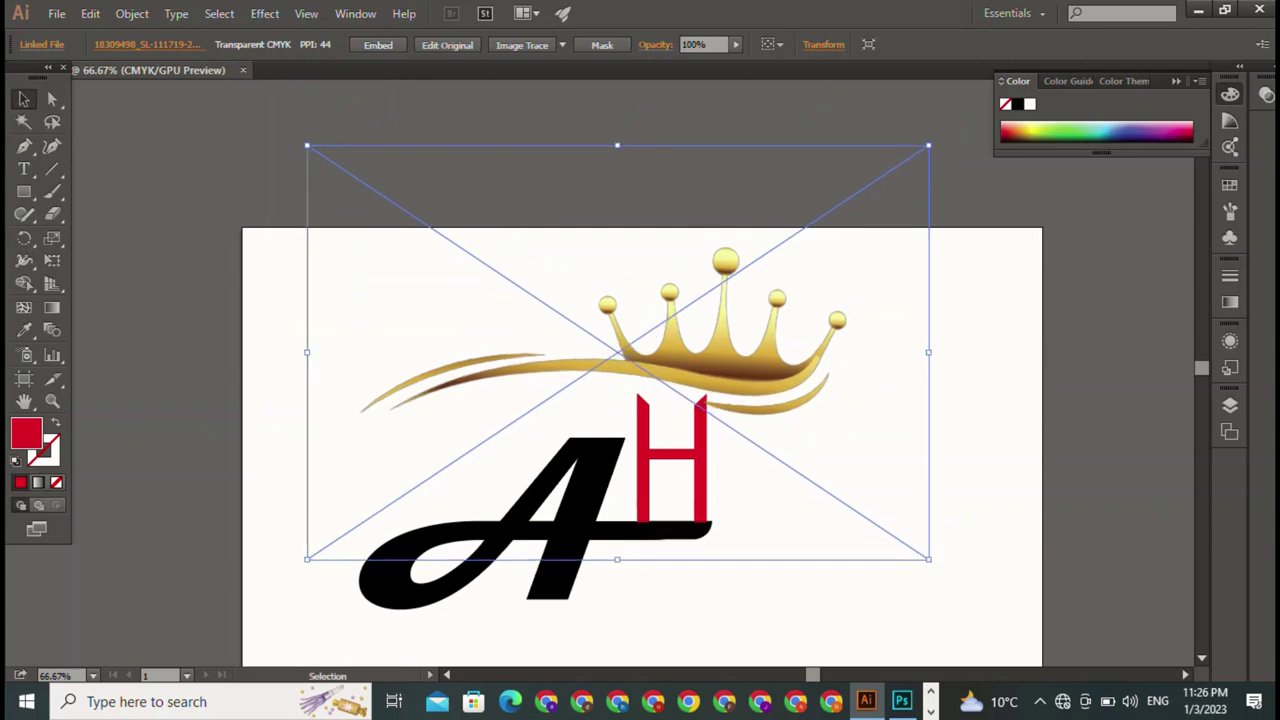
{"action": "key", "text": "shift+Right"}
{"action": "key", "text": "shift+Right"}
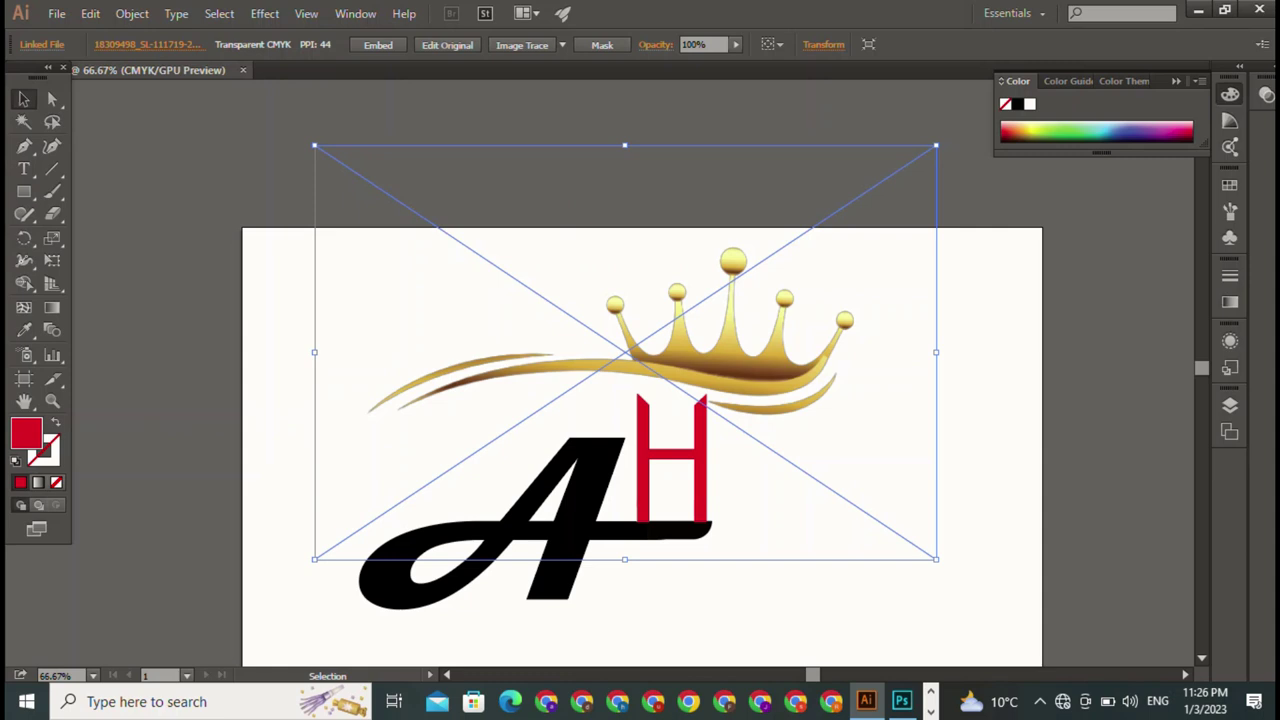
{"action": "key", "text": "ctrl+shift+a"}
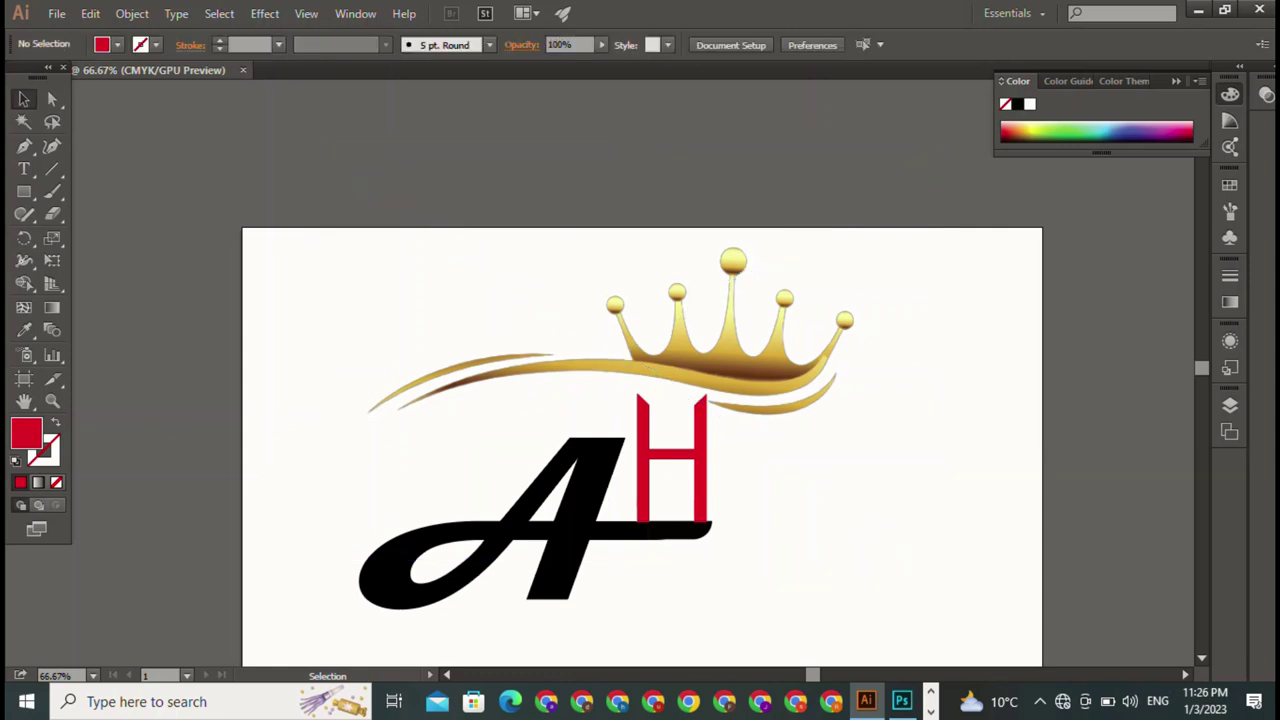
{"action": "key", "text": "ctrl+z"}
{"action": "key", "text": "ctrl+shift+a"}
{"action": "key", "text": "ctrl+z"}
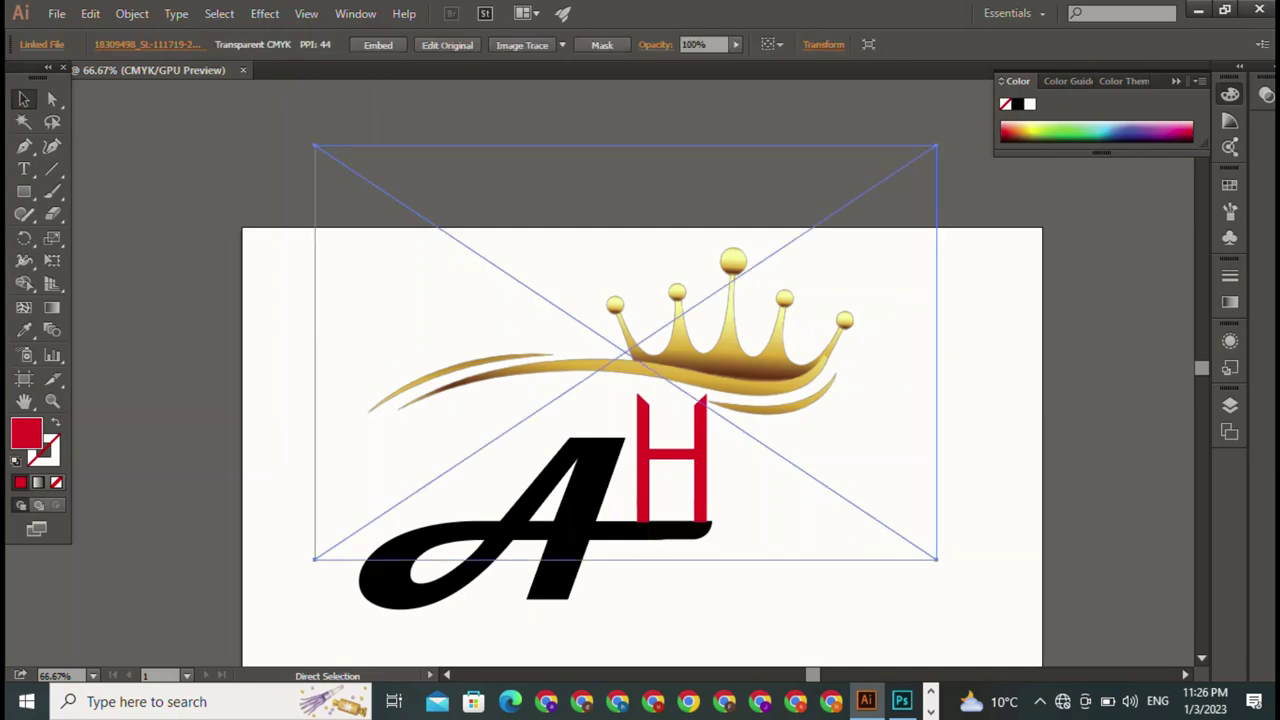
{"action": "key", "text": "ctrl+shift+a"}
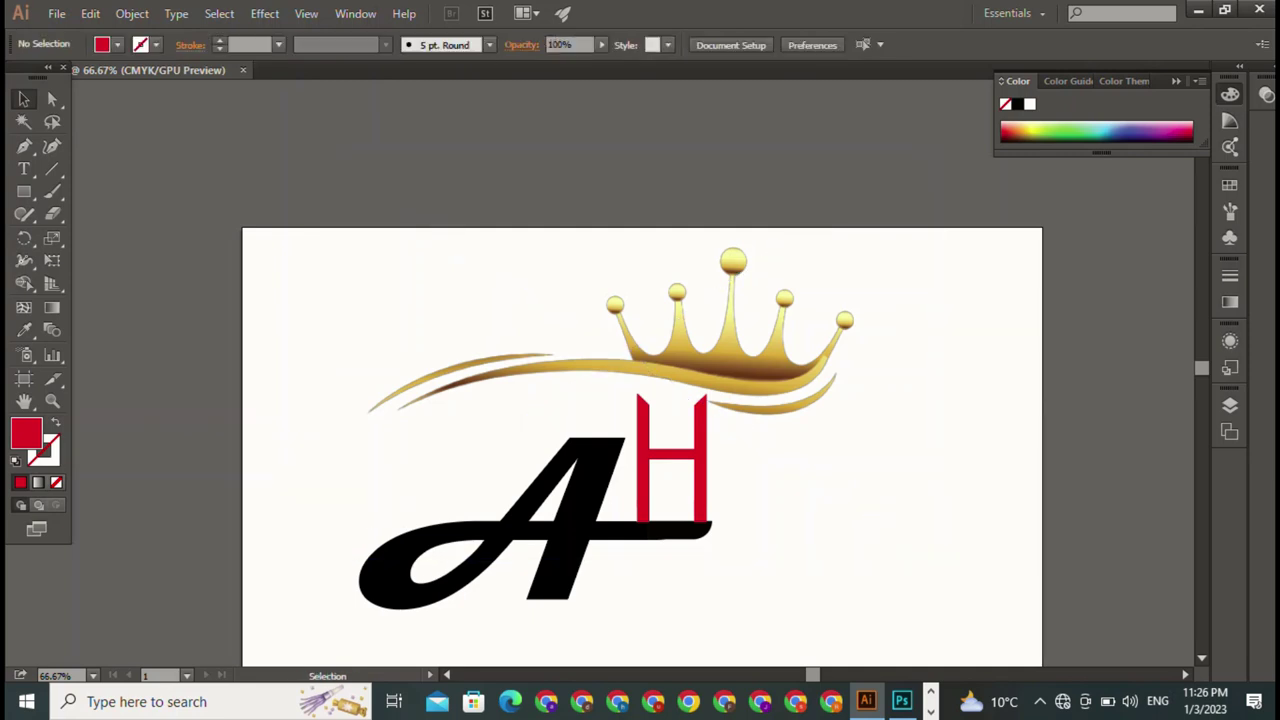